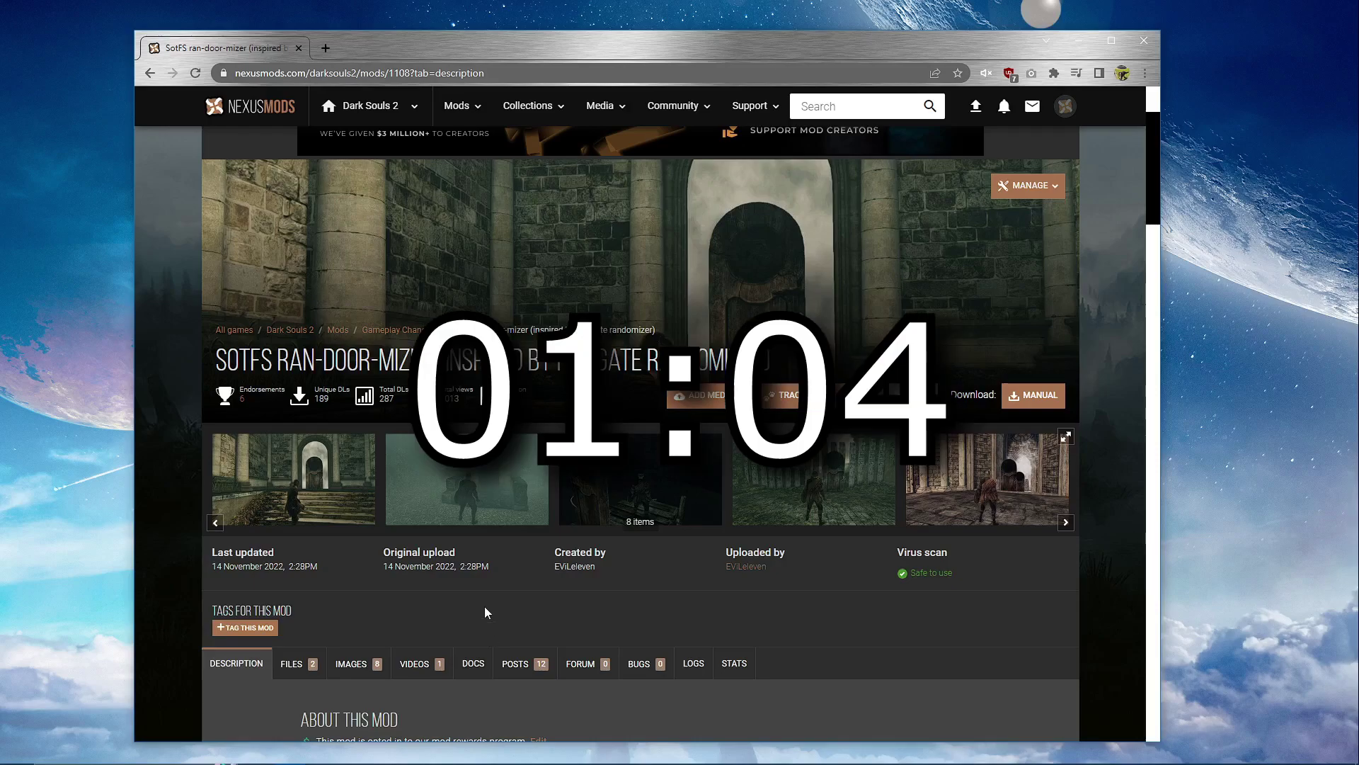
Step: Read through the randoormizer mod page's description and installation instructions
{"action": "scroll", "coordinate": [485, 607], "scroll_direction": "down", "scroll_amount": 3}
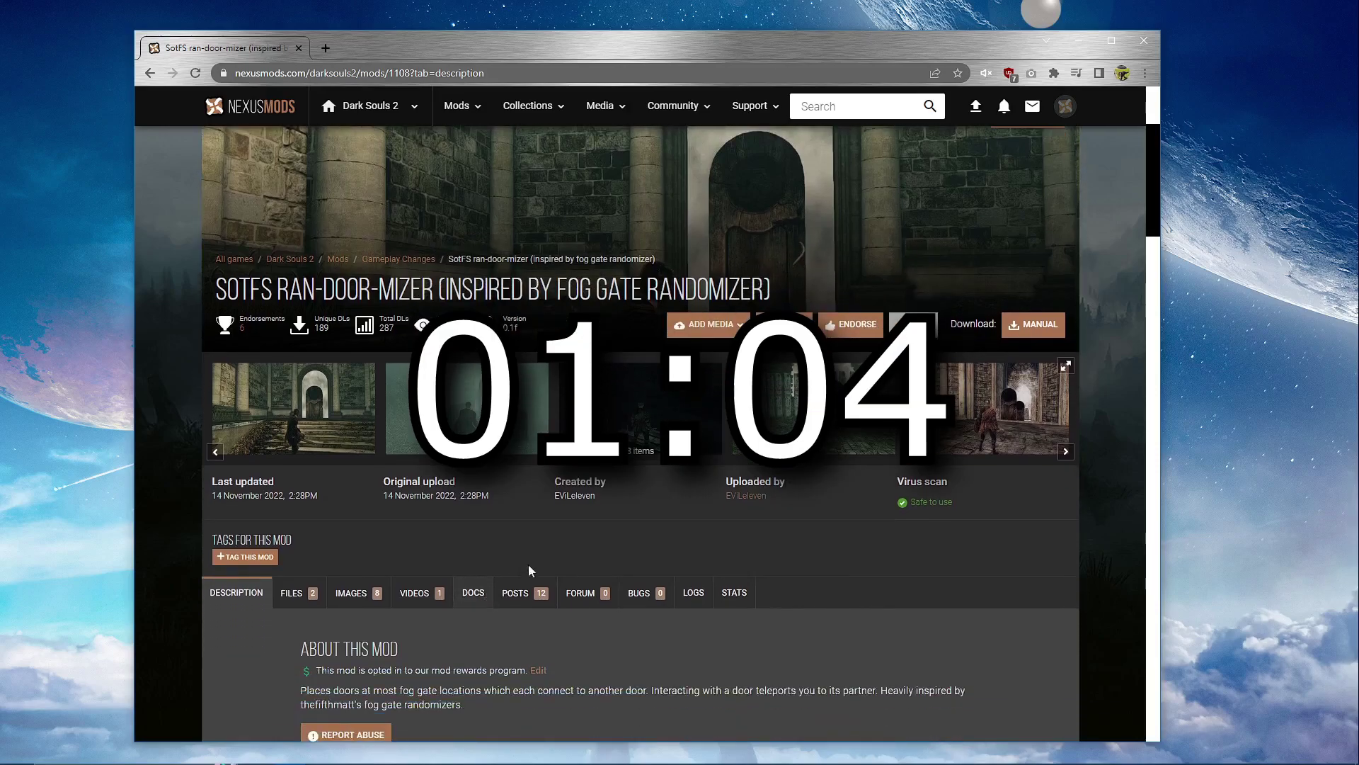
{"action": "scroll", "coordinate": [582, 504], "scroll_direction": "down", "scroll_amount": 1}
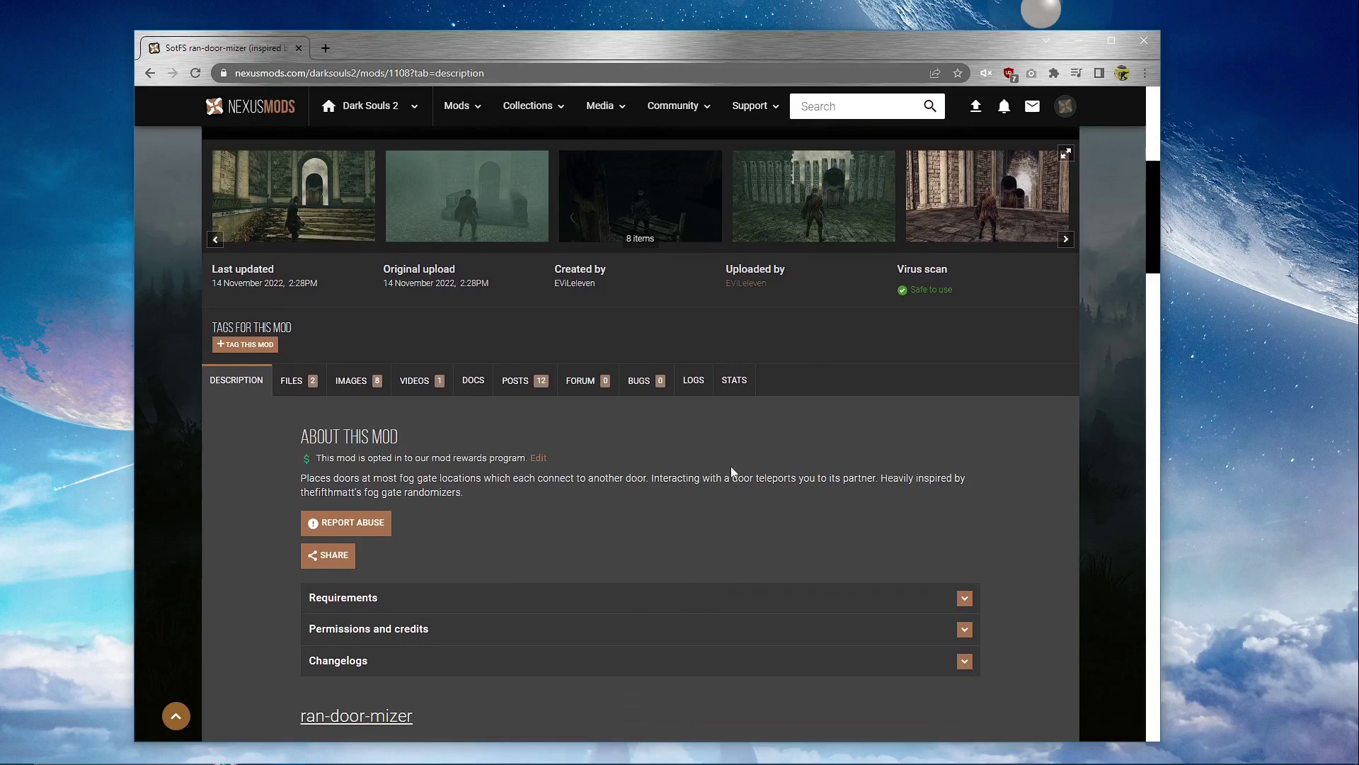
{"action": "scroll", "coordinate": [725, 452], "scroll_direction": "up", "scroll_amount": 1}
{"action": "scroll", "coordinate": [725, 452], "scroll_direction": "down", "scroll_amount": 5}
{"action": "scroll", "coordinate": [725, 452], "scroll_direction": "down", "scroll_amount": 12}
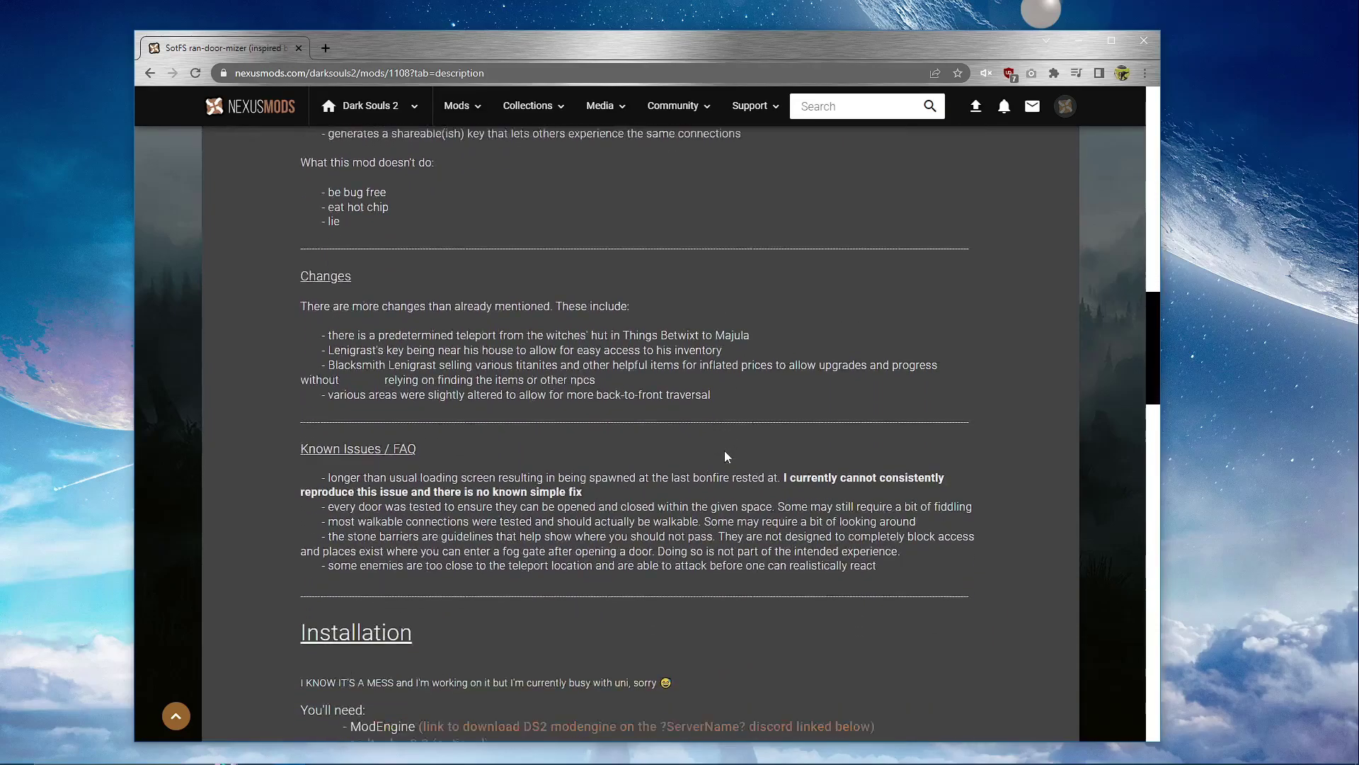
{"action": "scroll", "coordinate": [723, 446], "scroll_direction": "down", "scroll_amount": 6}
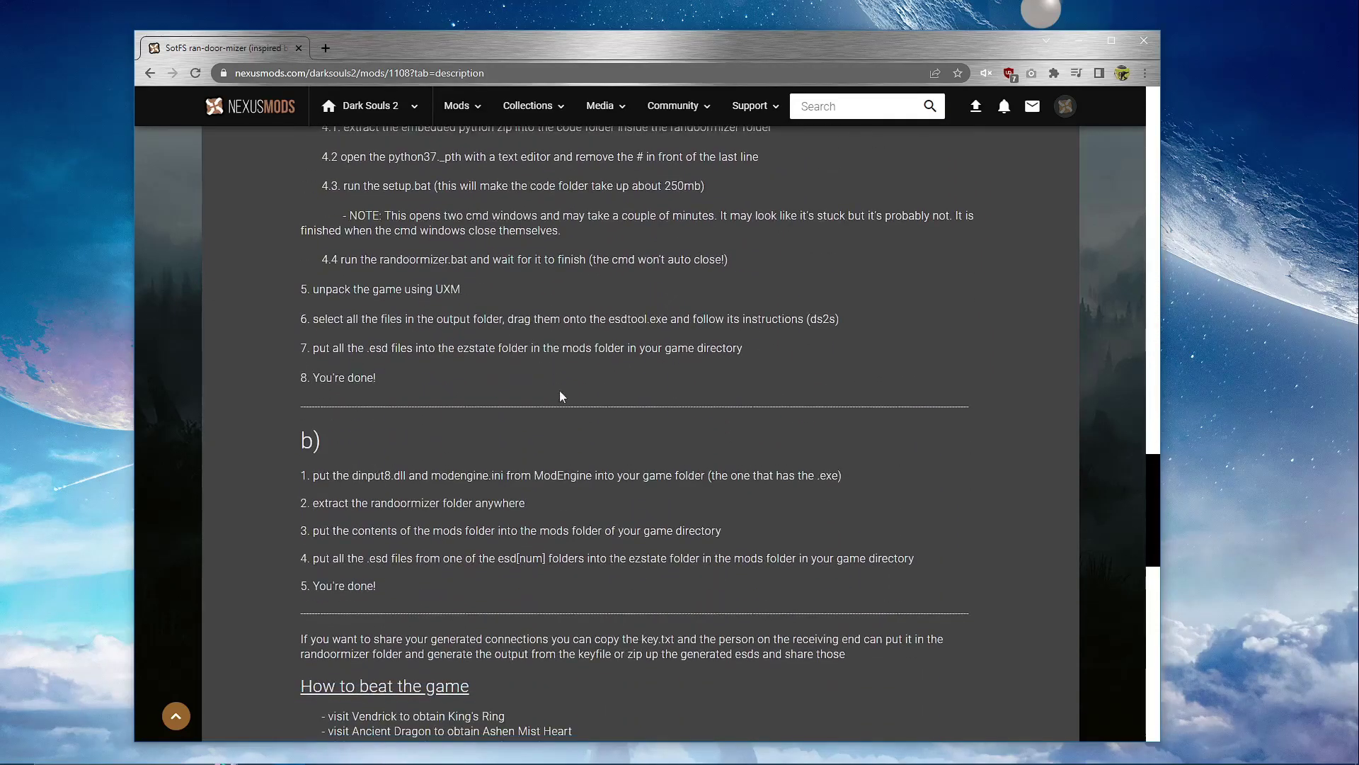
{"action": "scroll", "coordinate": [496, 319], "scroll_direction": "up", "scroll_amount": 2}
{"action": "scroll", "coordinate": [337, 203], "scroll_direction": "down", "scroll_amount": 2}
{"action": "scroll", "coordinate": [444, 390], "scroll_direction": "down", "scroll_amount": 2}
{"action": "scroll", "coordinate": [518, 567], "scroll_direction": "up", "scroll_amount": 14}
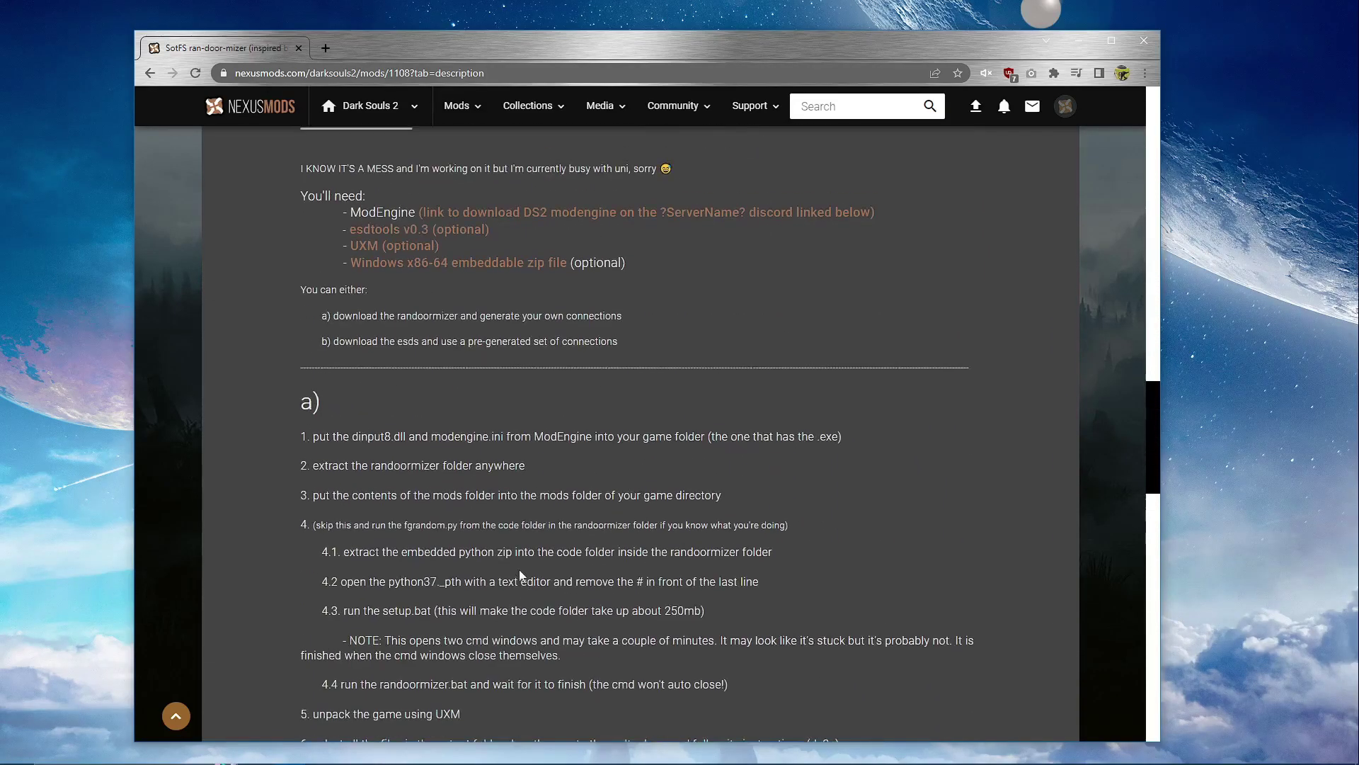
{"action": "scroll", "coordinate": [534, 504], "scroll_direction": "up", "scroll_amount": 14}
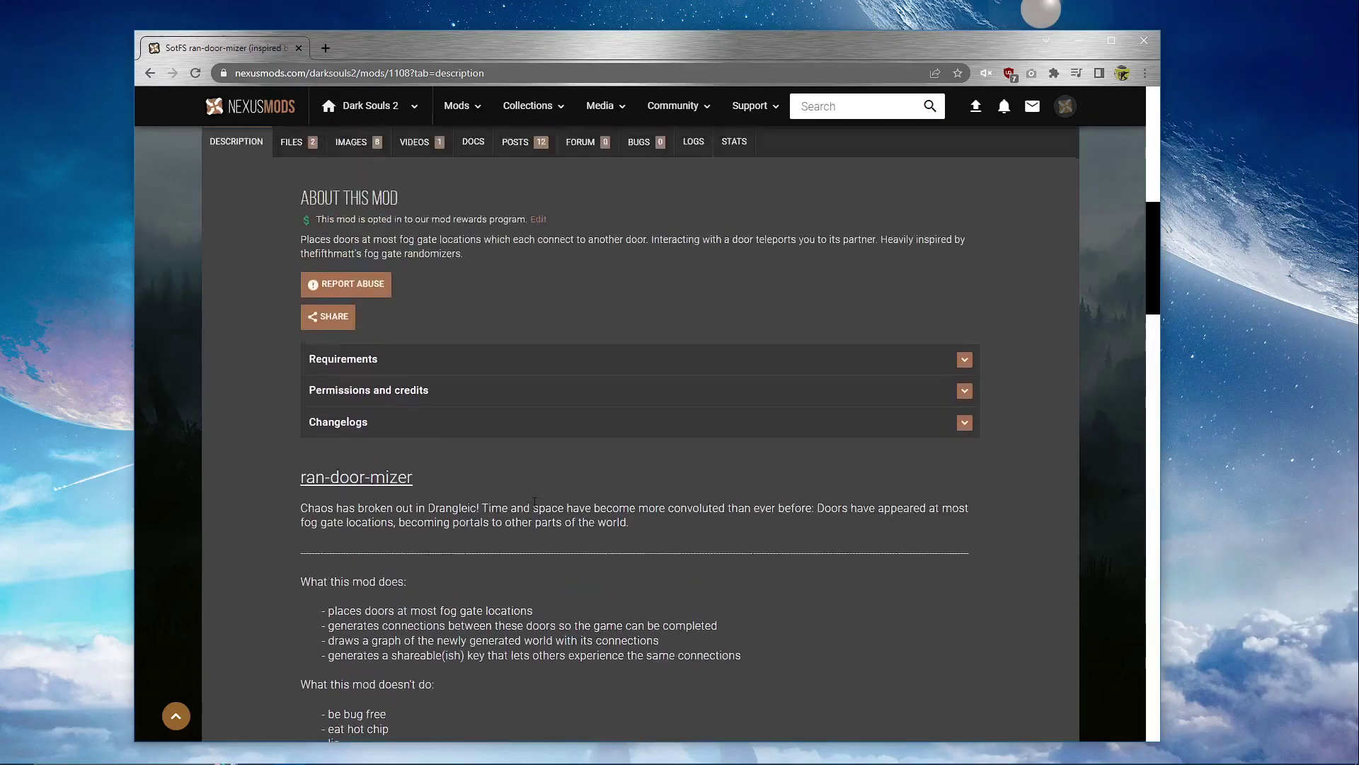
{"action": "scroll", "coordinate": [684, 494], "scroll_direction": "up", "scroll_amount": 2}
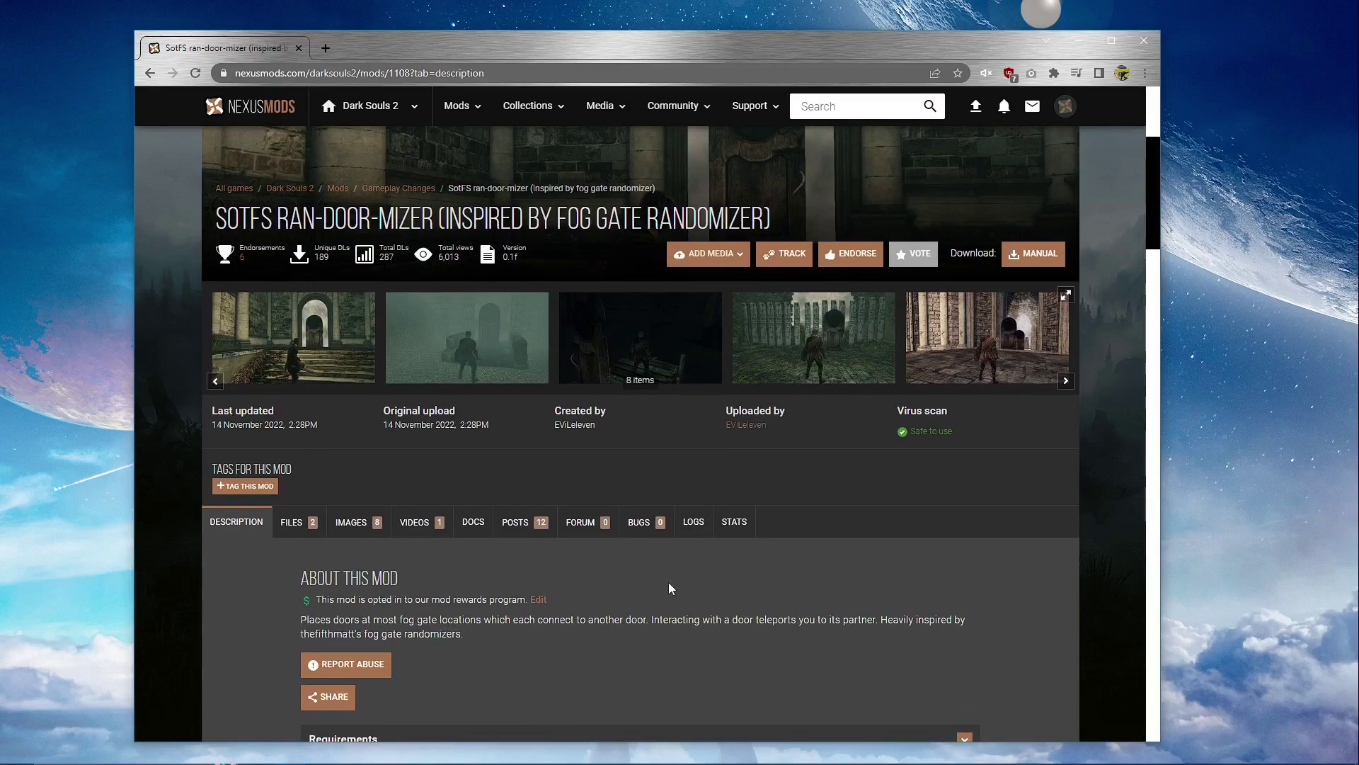
{"action": "scroll", "coordinate": [653, 598], "scroll_direction": "down", "scroll_amount": 3}
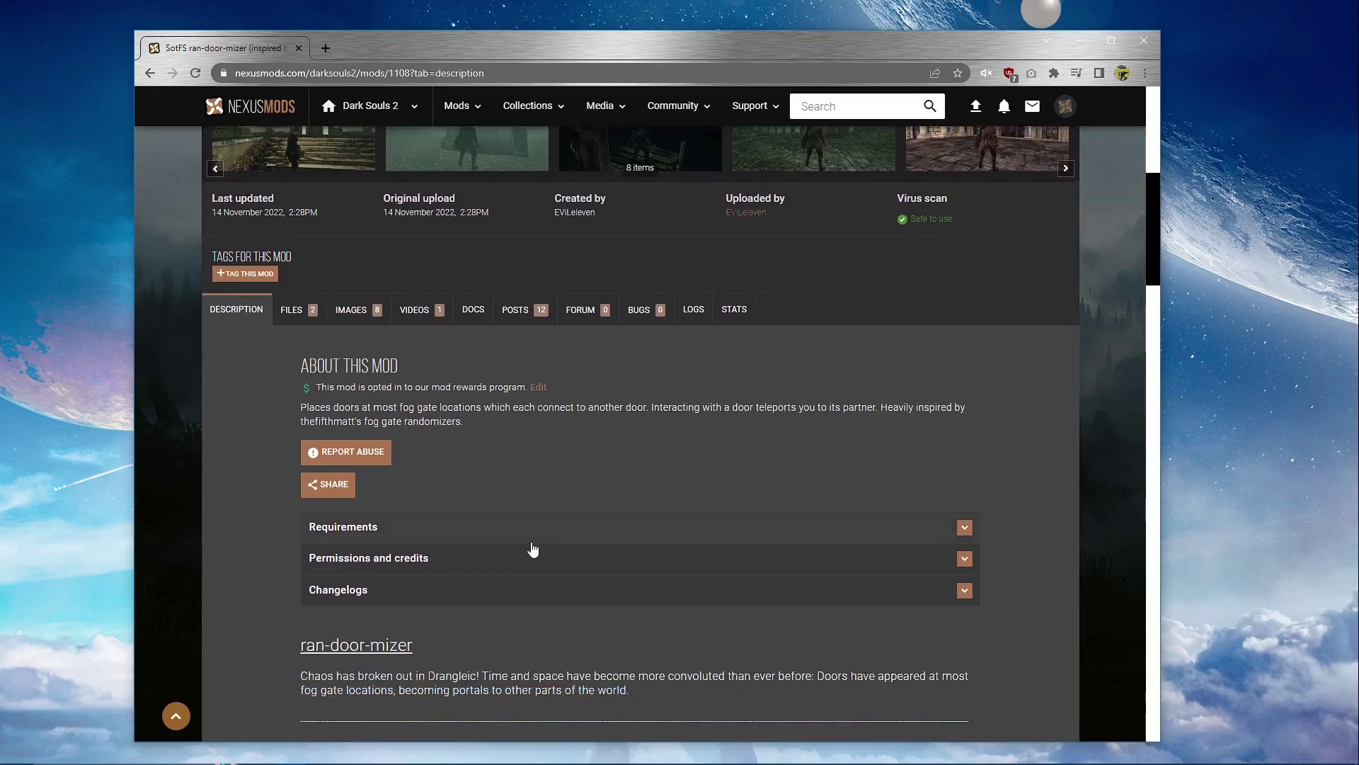
{"action": "scroll", "coordinate": [553, 516], "scroll_direction": "up", "scroll_amount": 1}
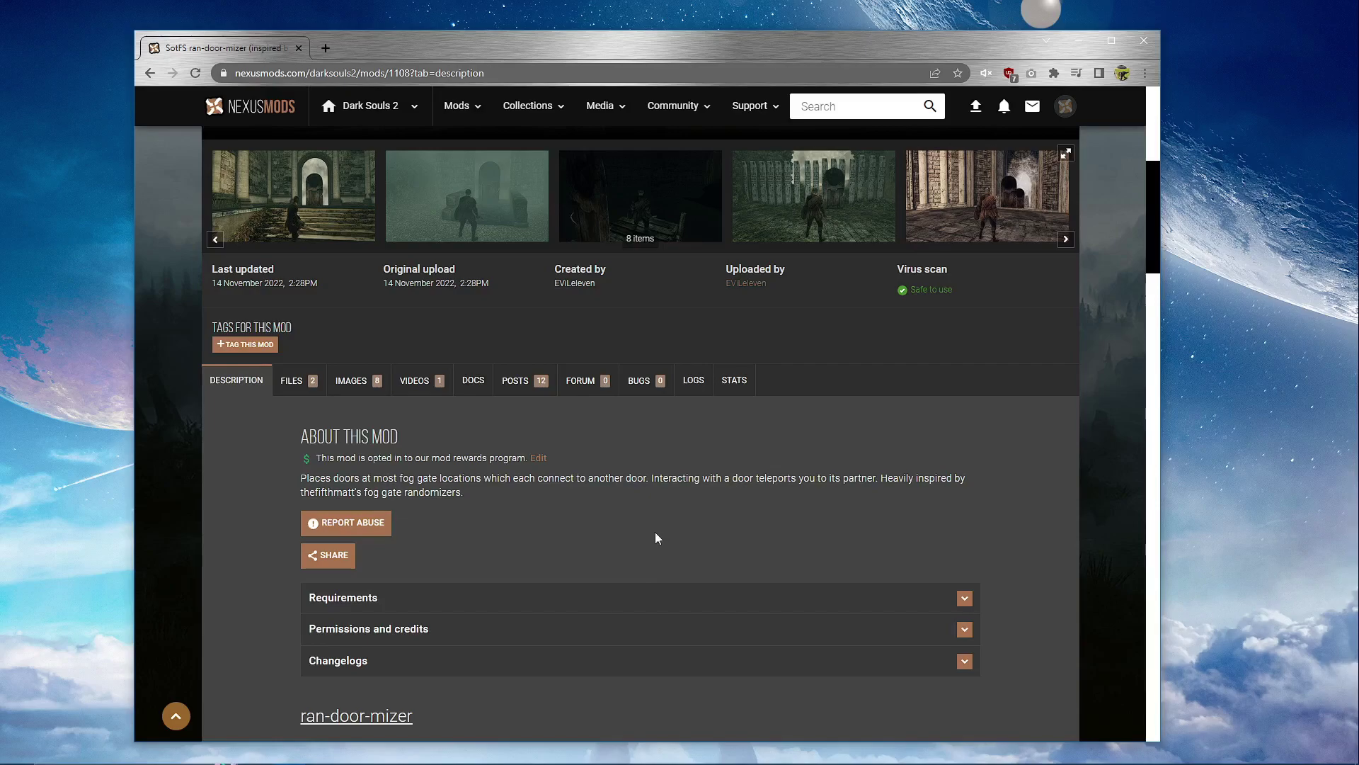
{"action": "scroll", "coordinate": [653, 531], "scroll_direction": "up", "scroll_amount": 2}
{"action": "scroll", "coordinate": [602, 393], "scroll_direction": "down", "scroll_amount": 3}
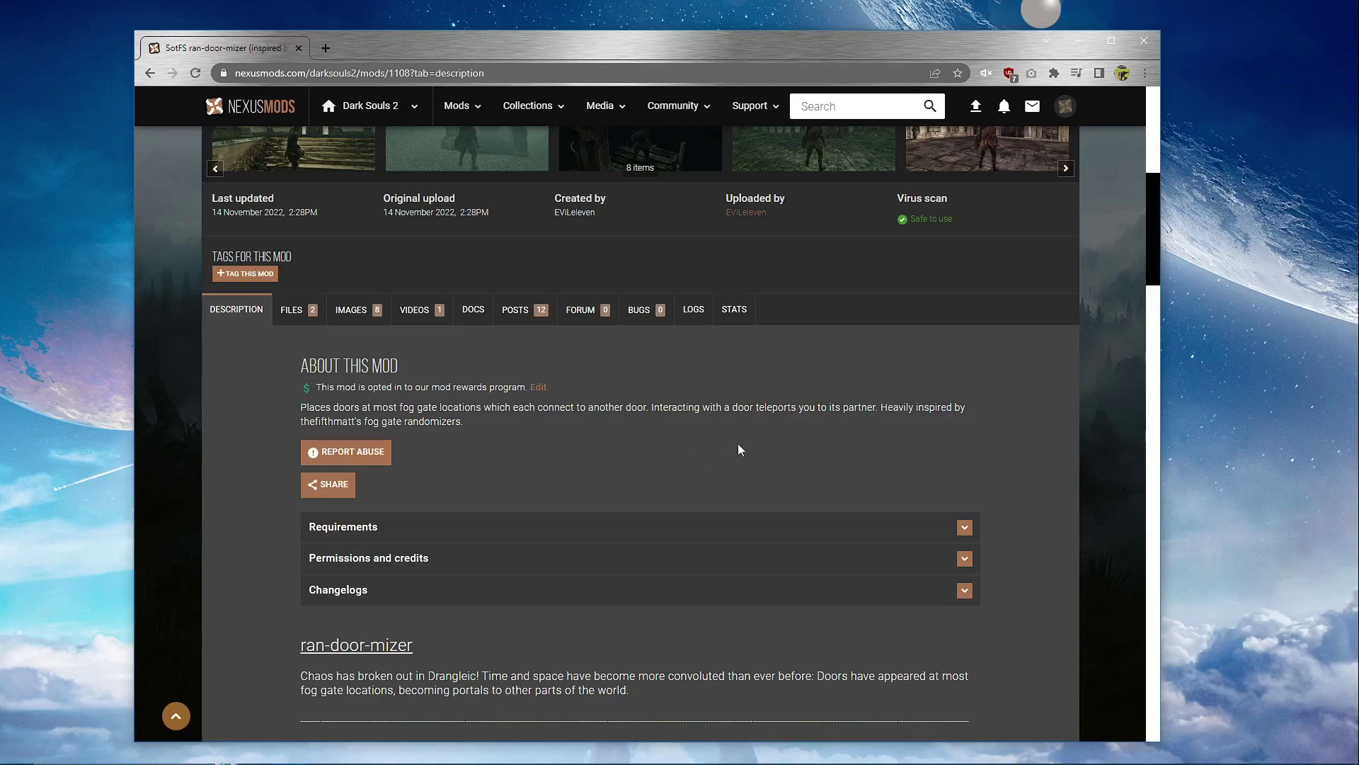
{"action": "scroll", "coordinate": [822, 524], "scroll_direction": "down", "scroll_amount": 9}
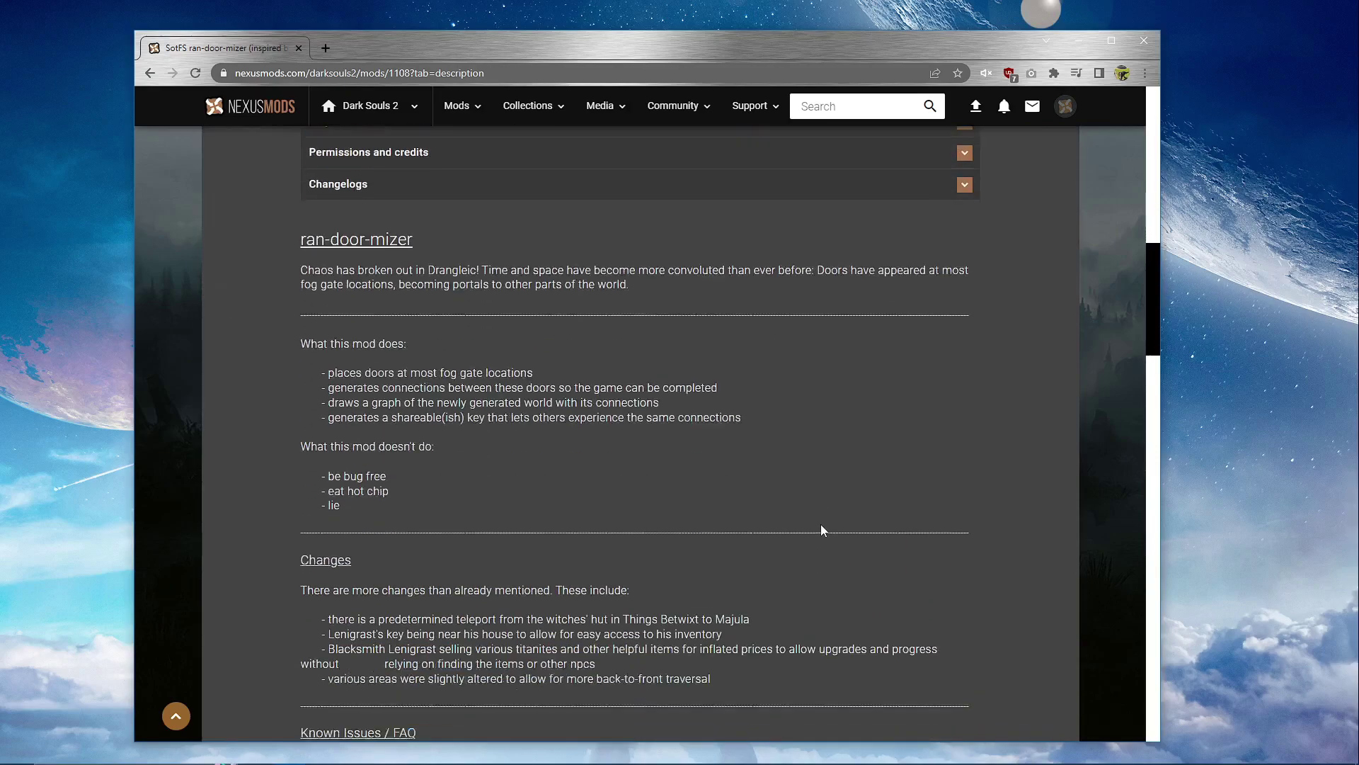
{"action": "scroll", "coordinate": [822, 524], "scroll_direction": "down", "scroll_amount": 5}
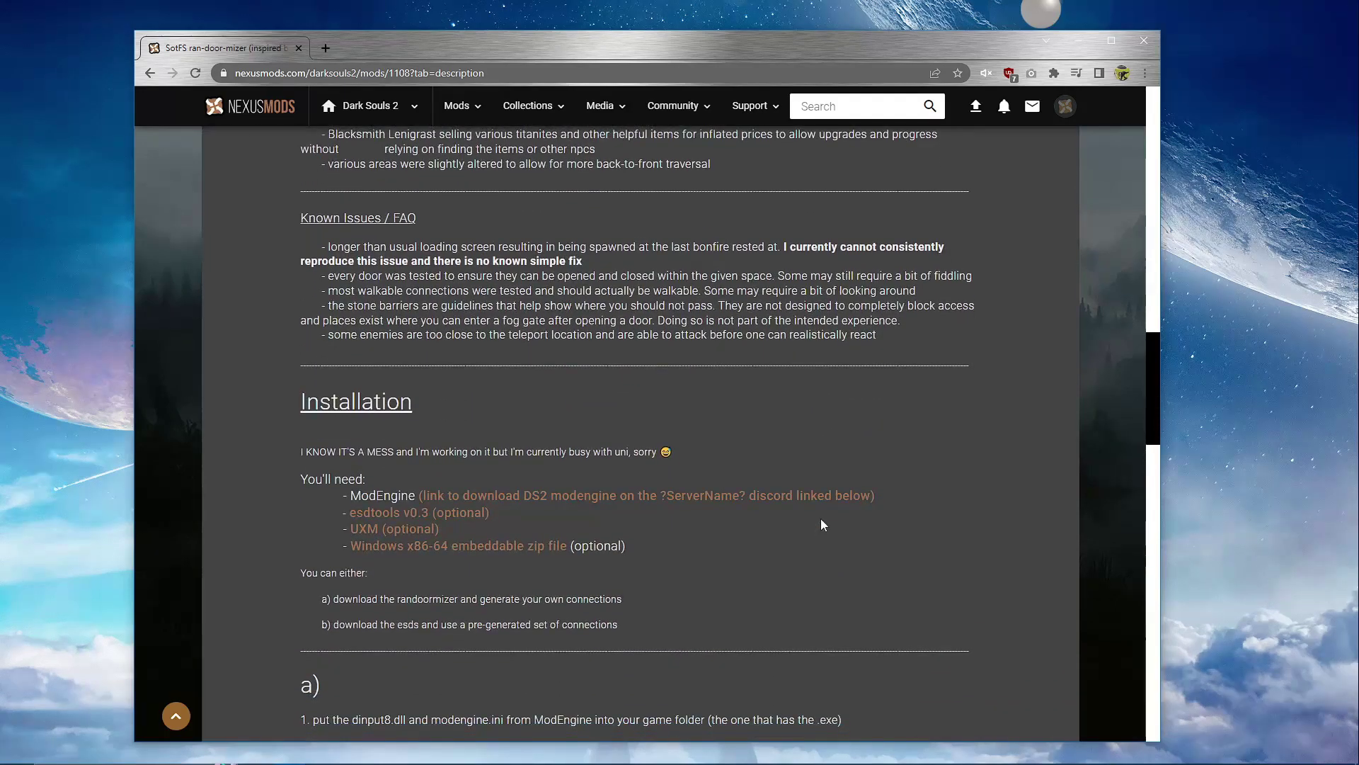
{"action": "scroll", "coordinate": [739, 447], "scroll_direction": "up", "scroll_amount": 1}
{"action": "scroll", "coordinate": [739, 448], "scroll_direction": "down", "scroll_amount": 8}
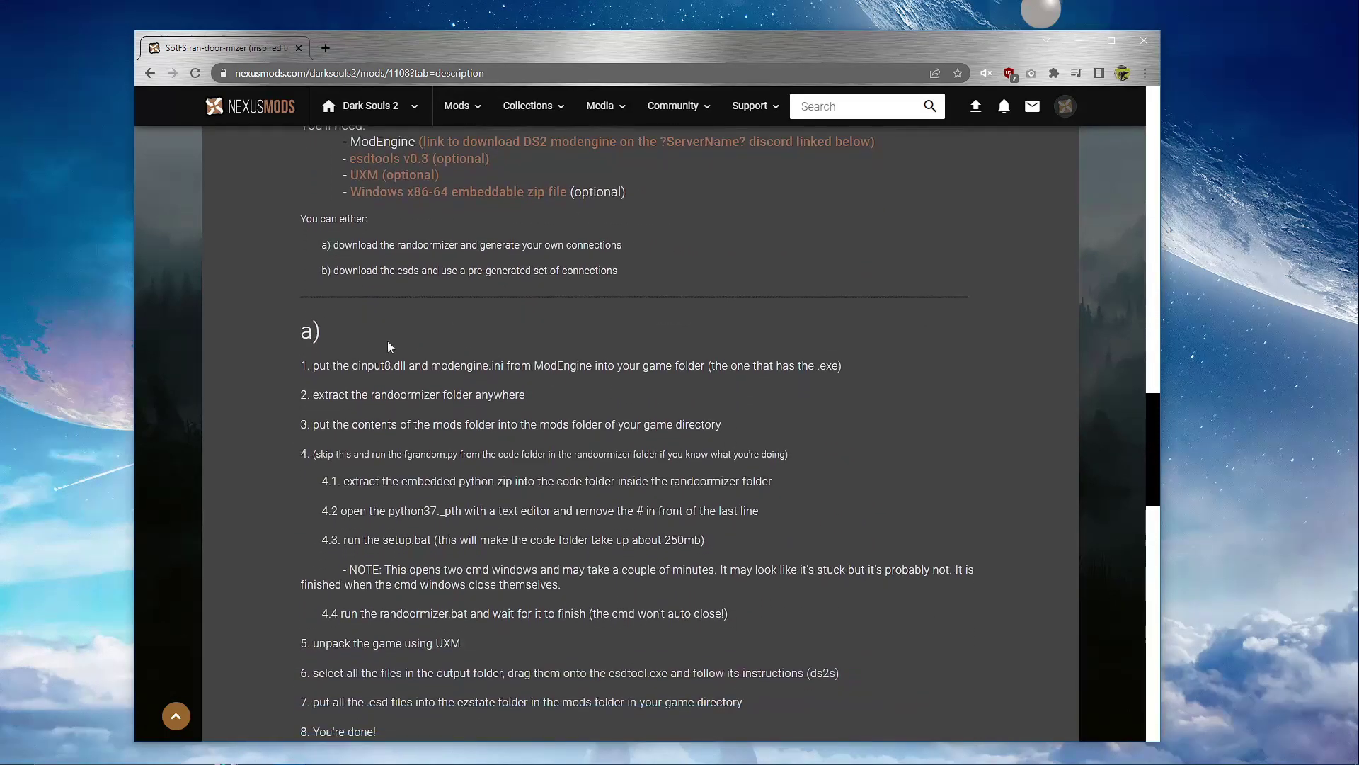
{"action": "left_click_drag", "start_coordinate": [301, 219], "coordinate": [851, 568]}
{"action": "scroll", "coordinate": [651, 529], "scroll_direction": "down", "scroll_amount": 2}
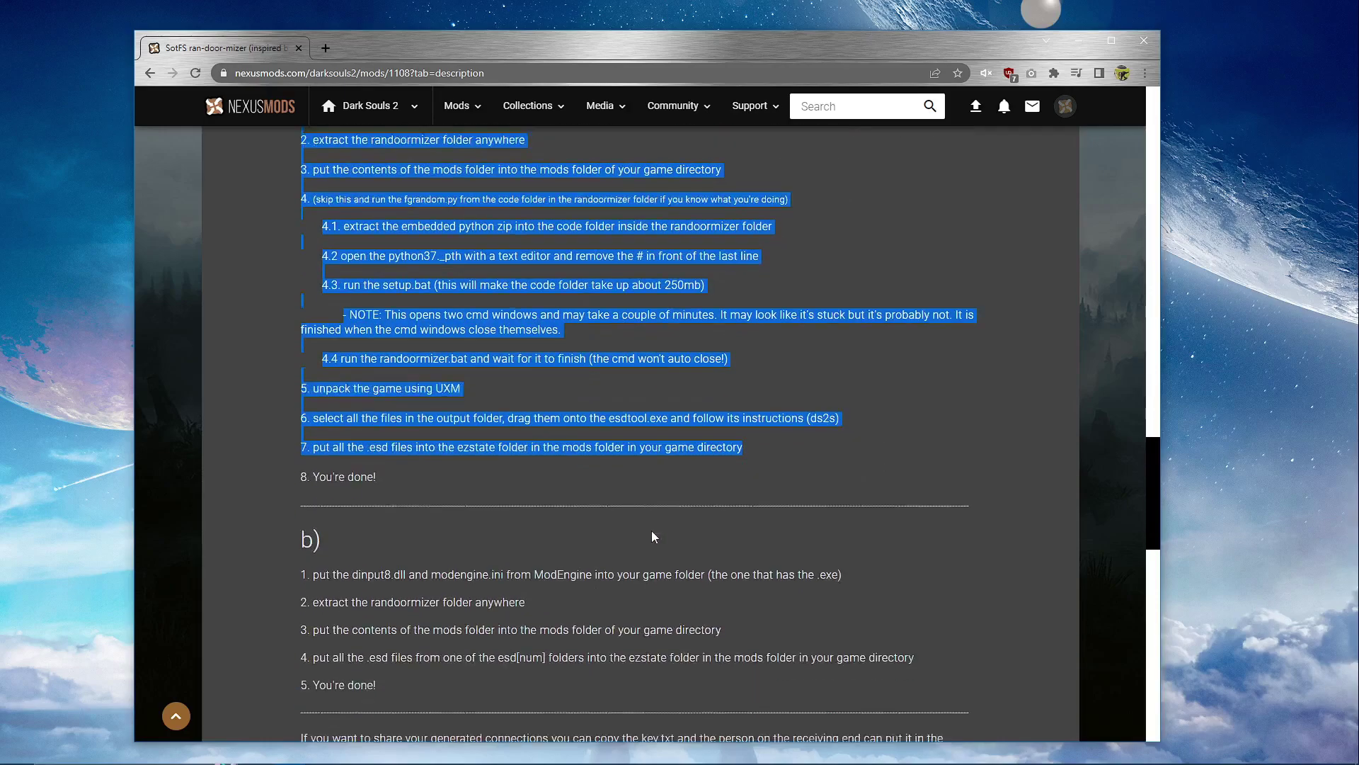
{"action": "left_click", "coordinate": [679, 507]}
{"action": "scroll", "coordinate": [678, 507], "scroll_direction": "up", "scroll_amount": 15}
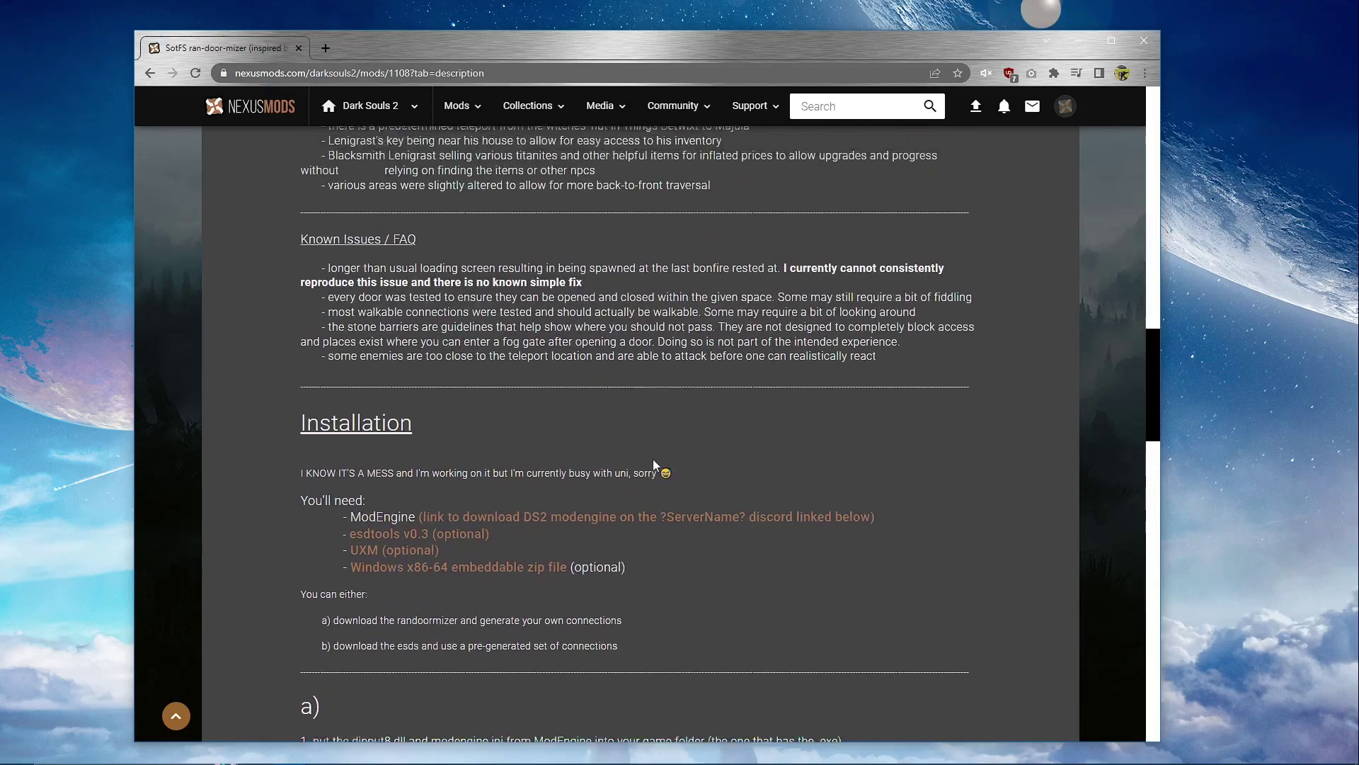
{"action": "scroll", "coordinate": [668, 541], "scroll_direction": "up", "scroll_amount": 10}
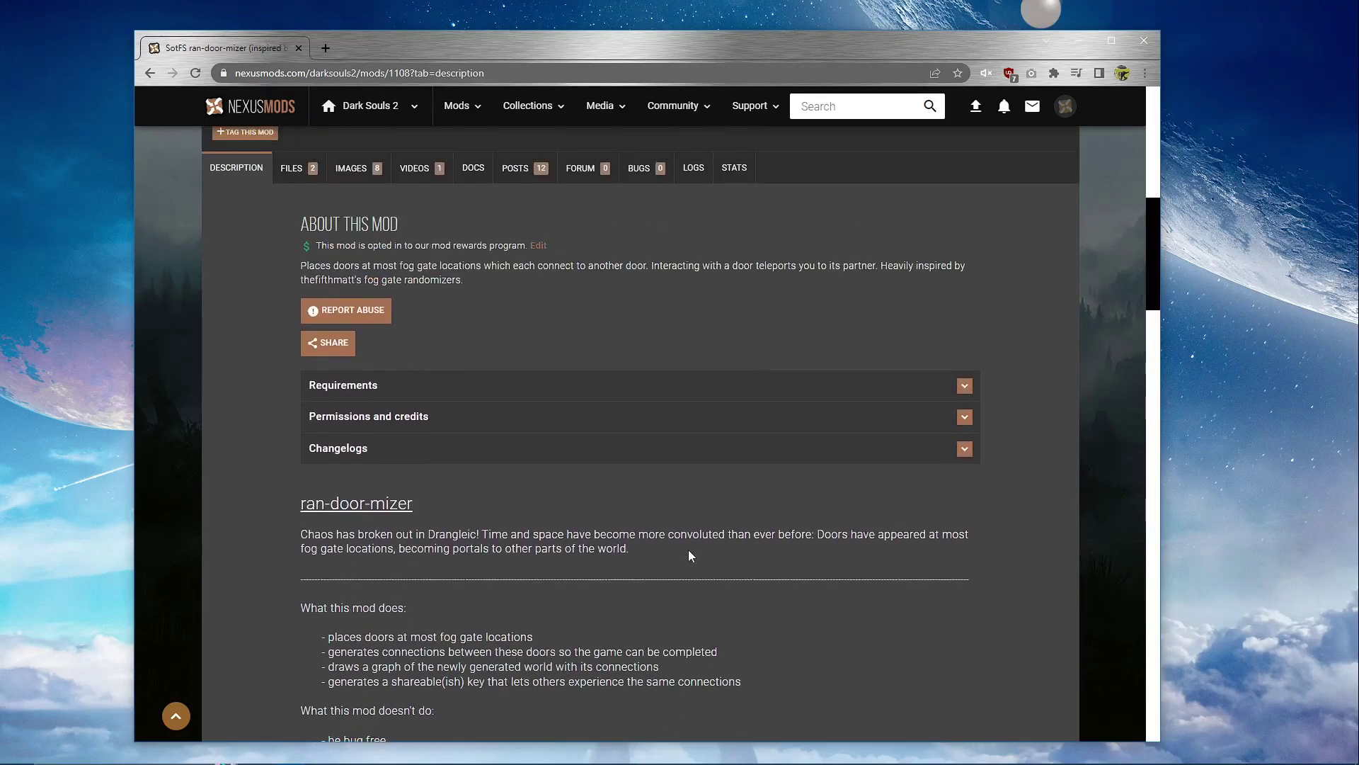
{"action": "scroll", "coordinate": [766, 590], "scroll_direction": "down", "scroll_amount": 5}
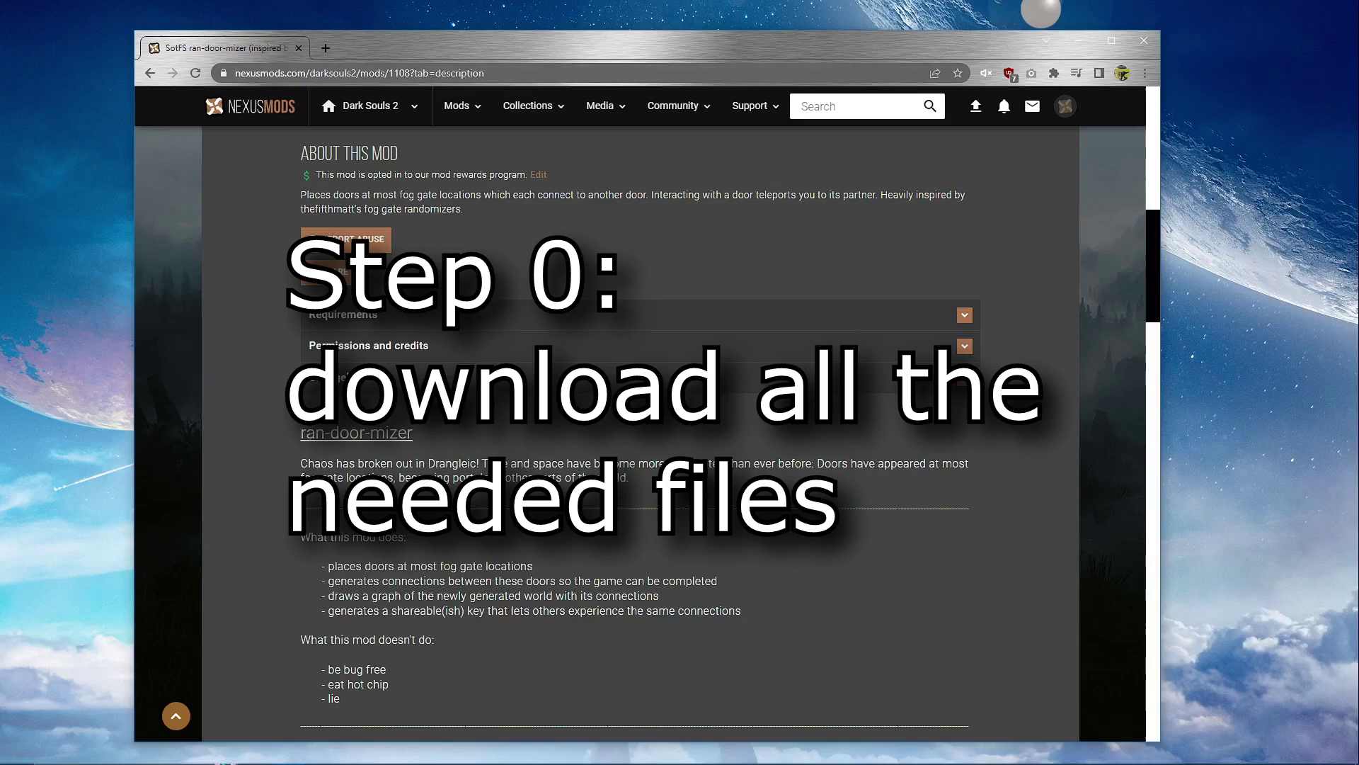
{"action": "scroll", "coordinate": [641, 425], "scroll_direction": "down", "scroll_amount": 5}
{"action": "scroll", "coordinate": [641, 425], "scroll_direction": "up", "scroll_amount": 5}
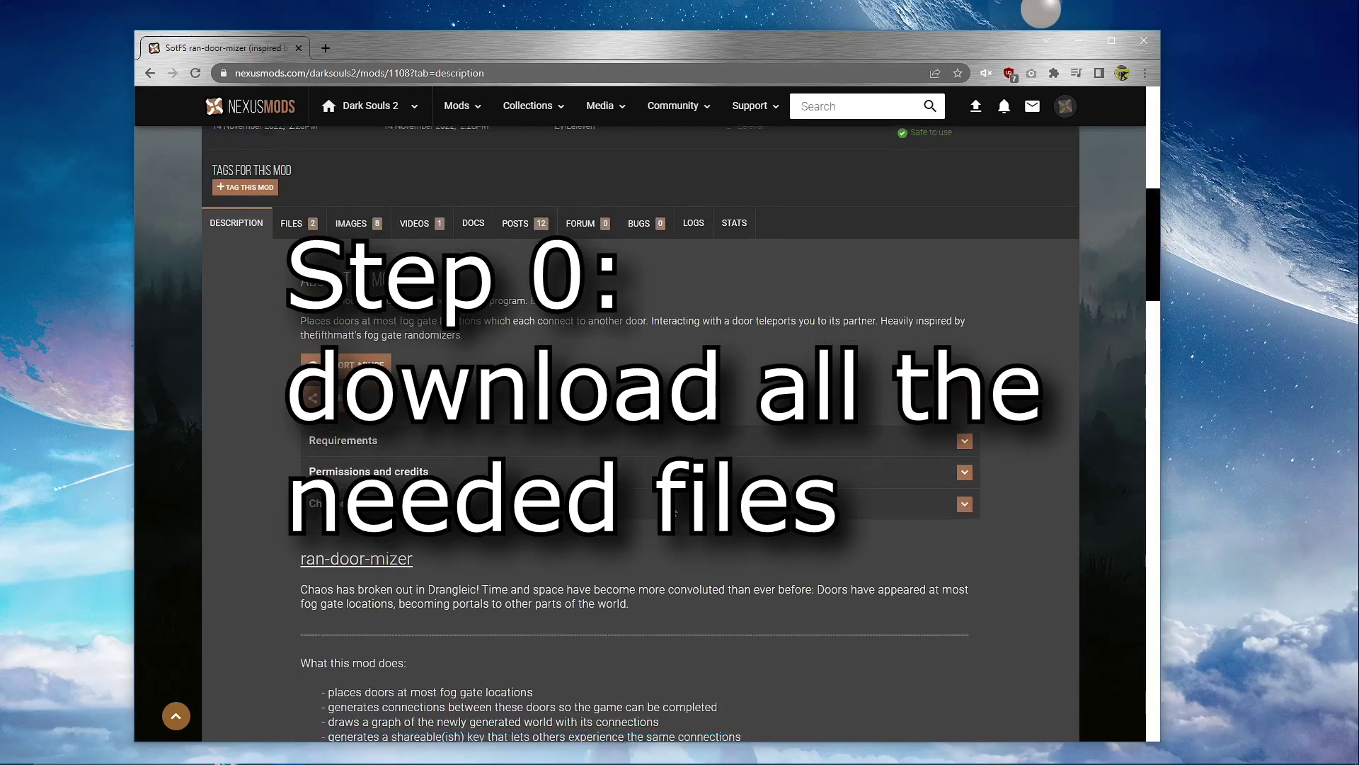
{"action": "scroll", "coordinate": [641, 425], "scroll_direction": "down", "scroll_amount": 8}
{"action": "scroll", "coordinate": [620, 628], "scroll_direction": "down", "scroll_amount": 5}
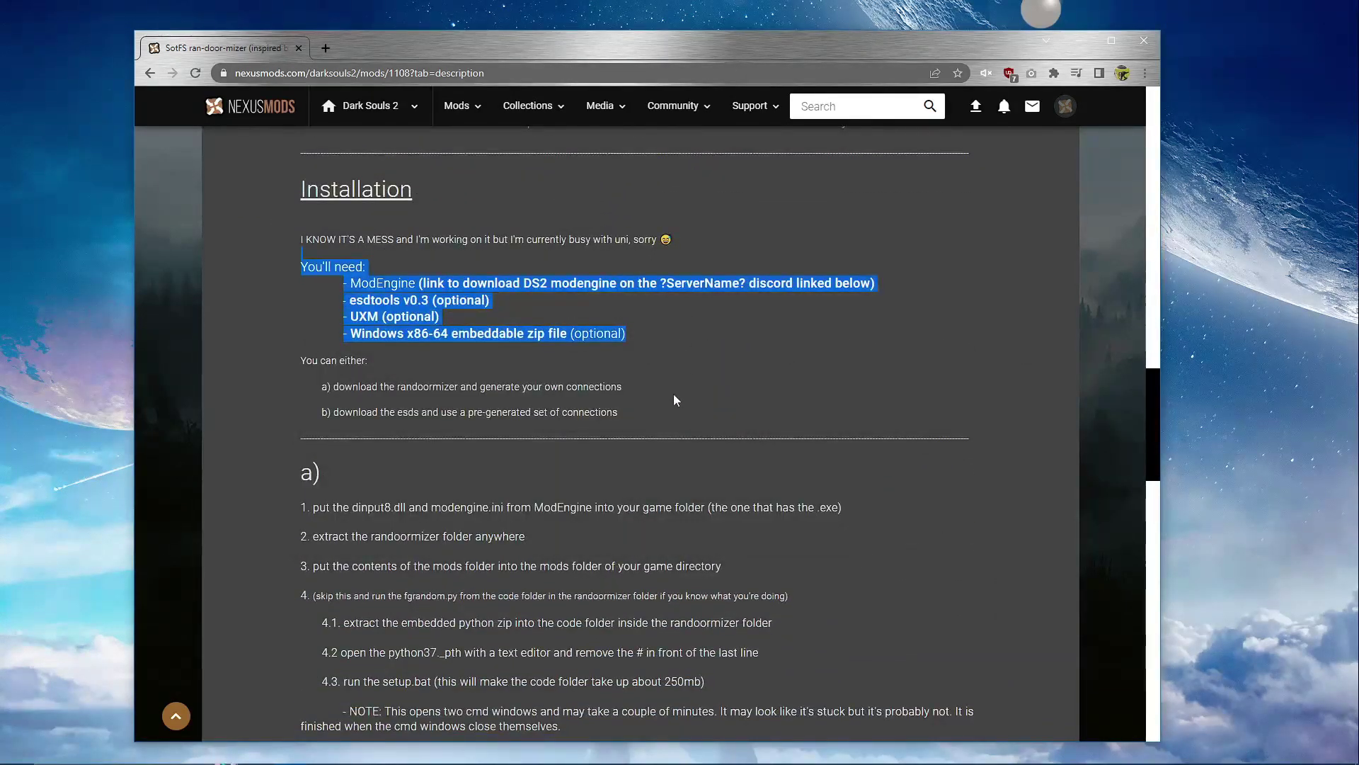
{"action": "scroll", "coordinate": [620, 627], "scroll_direction": "up", "scroll_amount": 15}
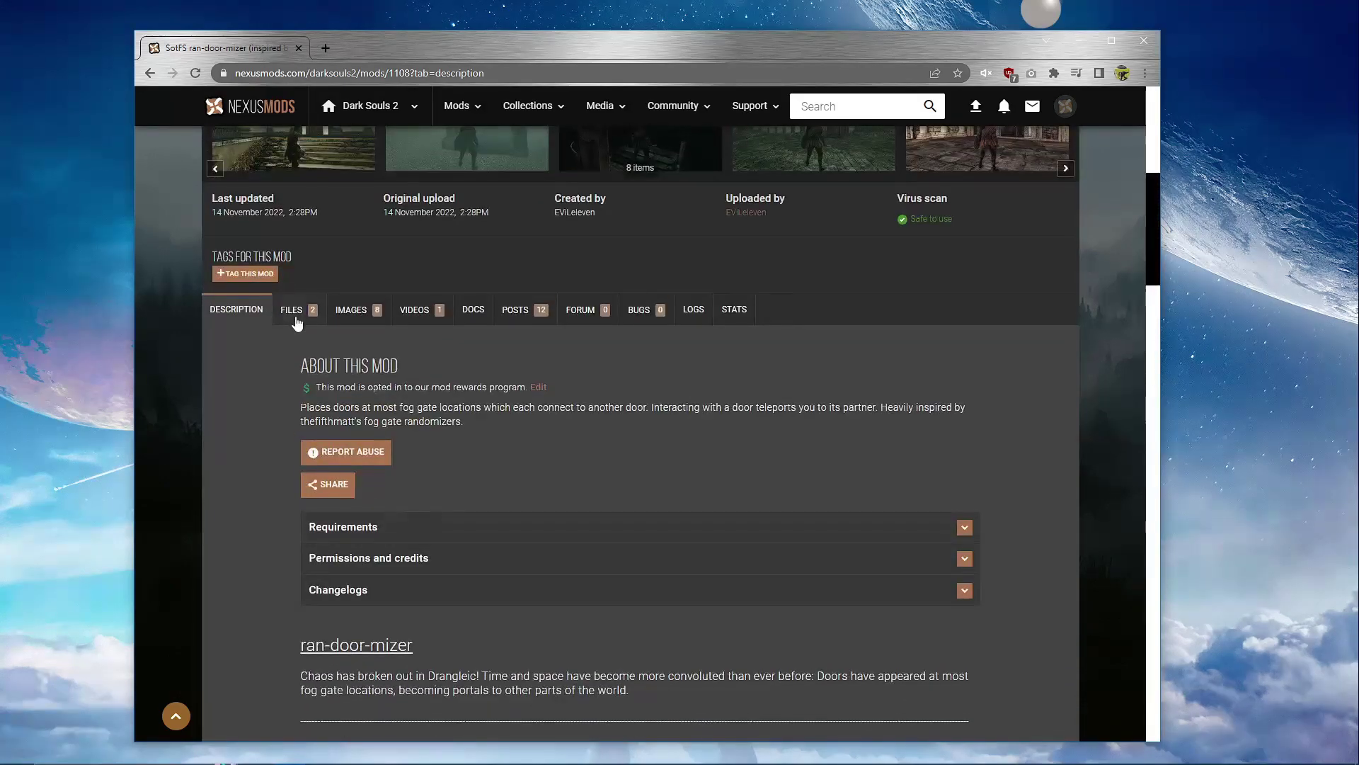
Step: Download the main randoormizer file from the mod's Files list, then return to the description
{"action": "left_click", "coordinate": [292, 310]}
{"action": "scroll", "coordinate": [437, 507], "scroll_direction": "down", "scroll_amount": 3}
{"action": "left_click", "coordinate": [383, 319]}
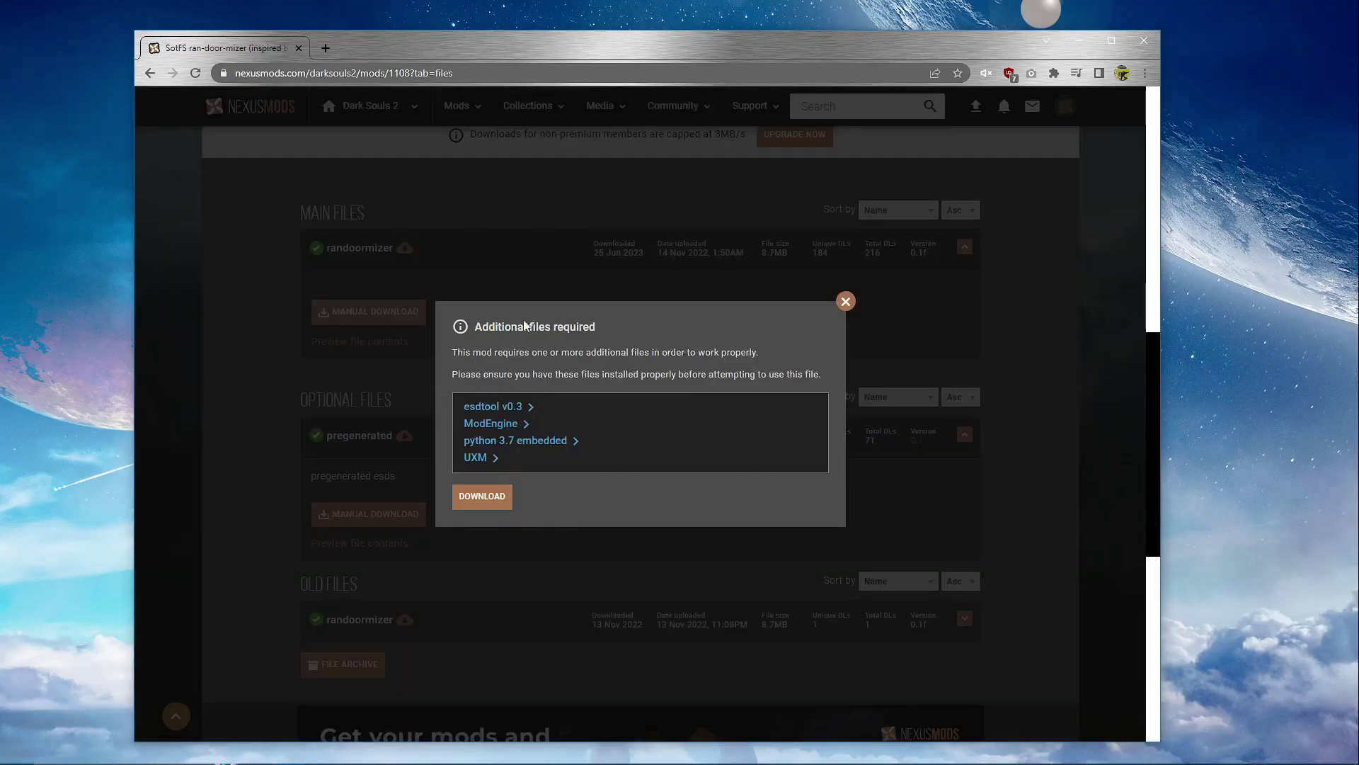
{"action": "left_click", "coordinate": [845, 302]}
{"action": "scroll", "coordinate": [482, 395], "scroll_direction": "up", "scroll_amount": 2}
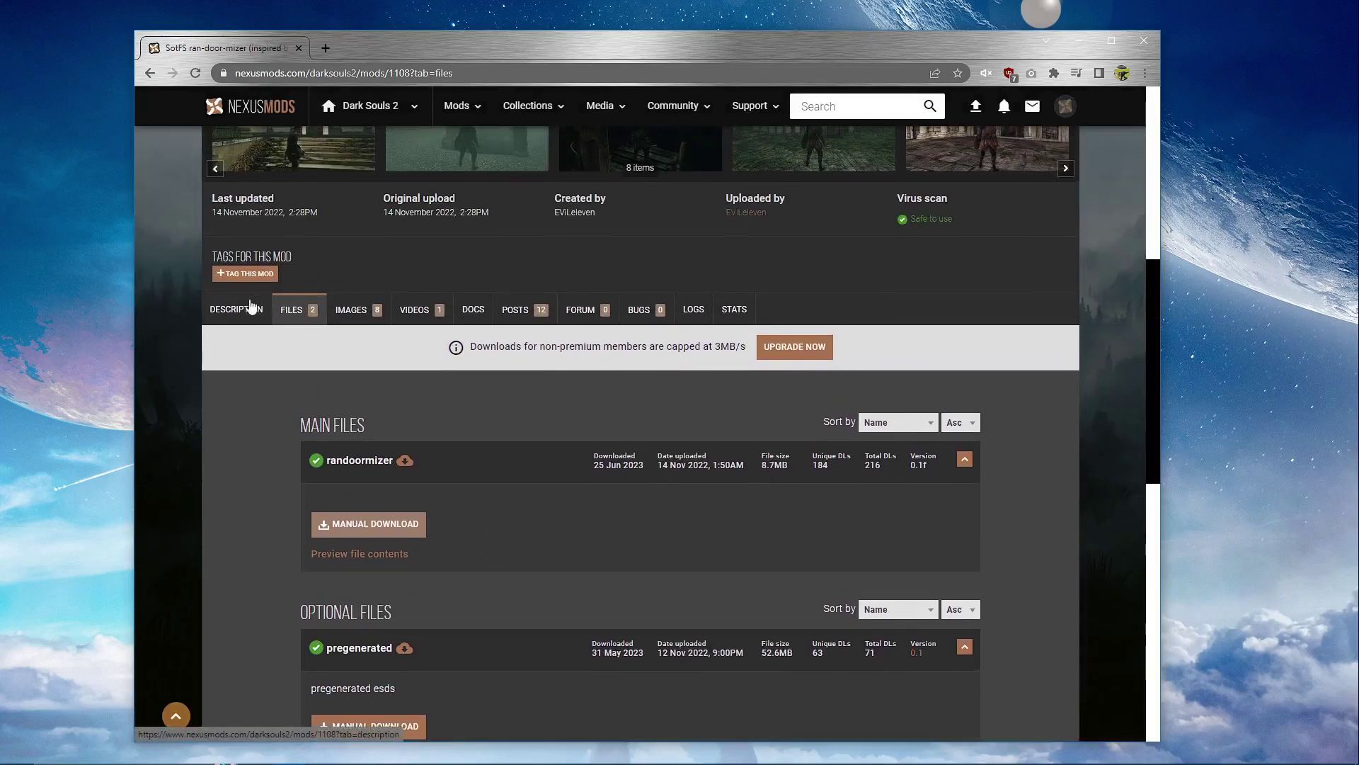
{"action": "left_click", "coordinate": [237, 310]}
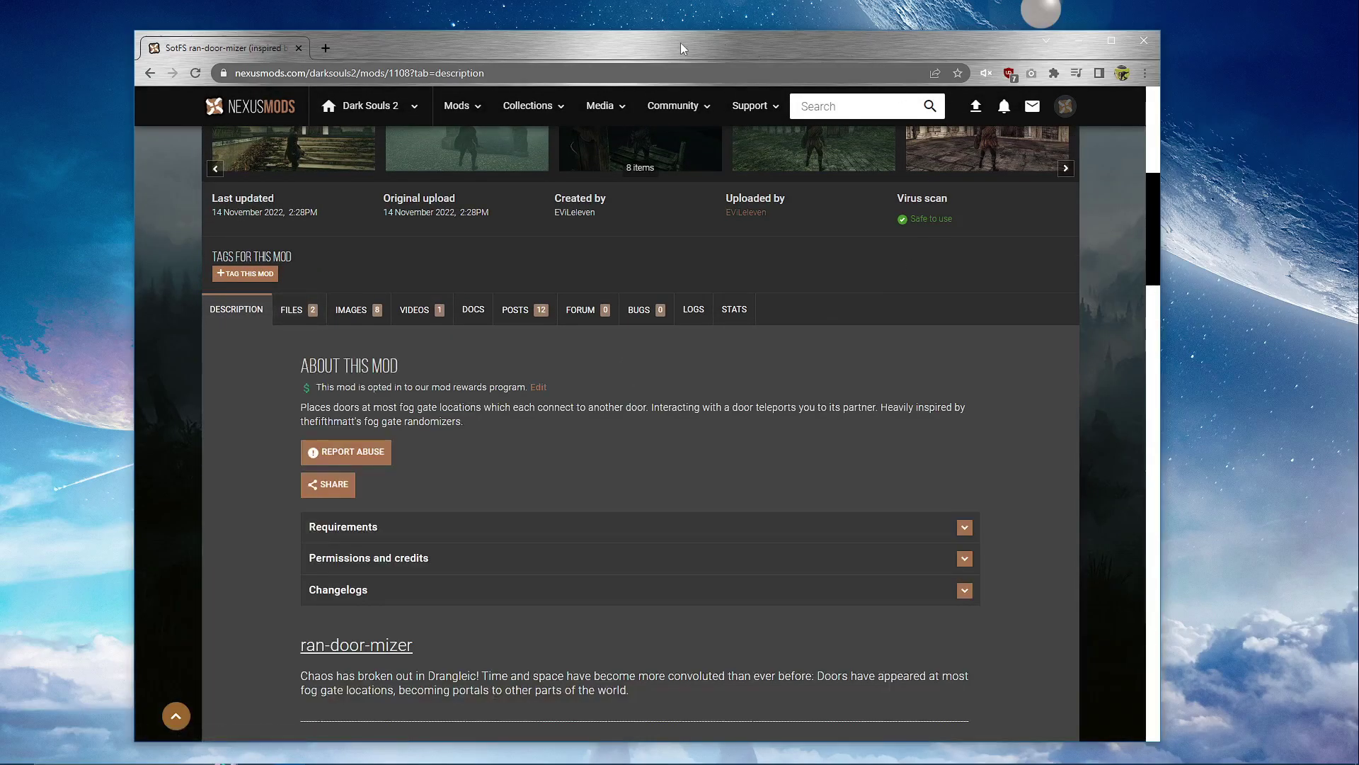
Step: Move the browser aside and position the tutorial folder window, checking the Dark Souls II shortcut
{"action": "left_click_drag", "start_coordinate": [678, 49], "coordinate": [746, 605]}
{"action": "left_click", "coordinate": [485, 415]}
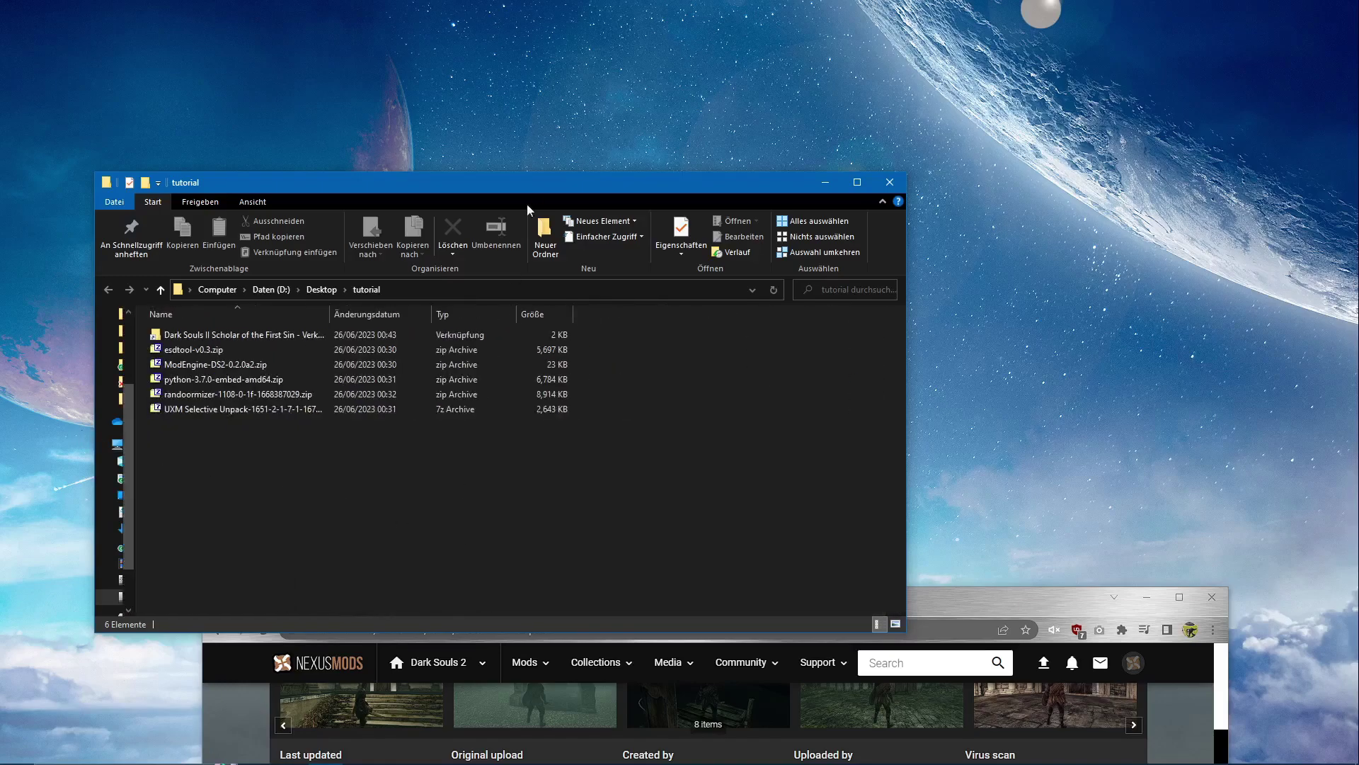
{"action": "left_click_drag", "start_coordinate": [529, 202], "coordinate": [628, 192]}
{"action": "double_click", "coordinate": [347, 325]}
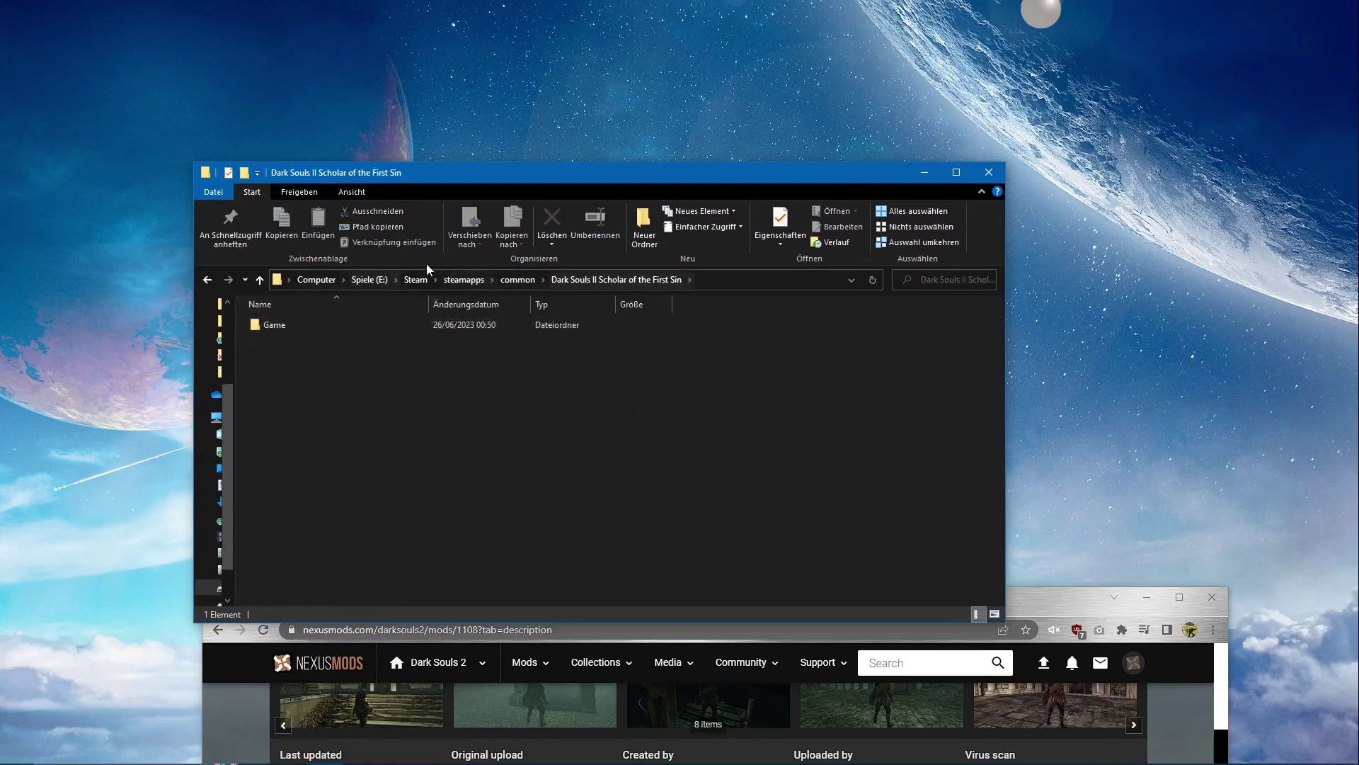
{"action": "left_click", "coordinate": [212, 279]}
Step: Go through the esdtool, ModEngine-DS2, python embed, randoormizer and UXM Selective Unpack archives, then deselect
{"action": "left_click", "coordinate": [329, 341]}
{"action": "left_click", "coordinate": [314, 356]}
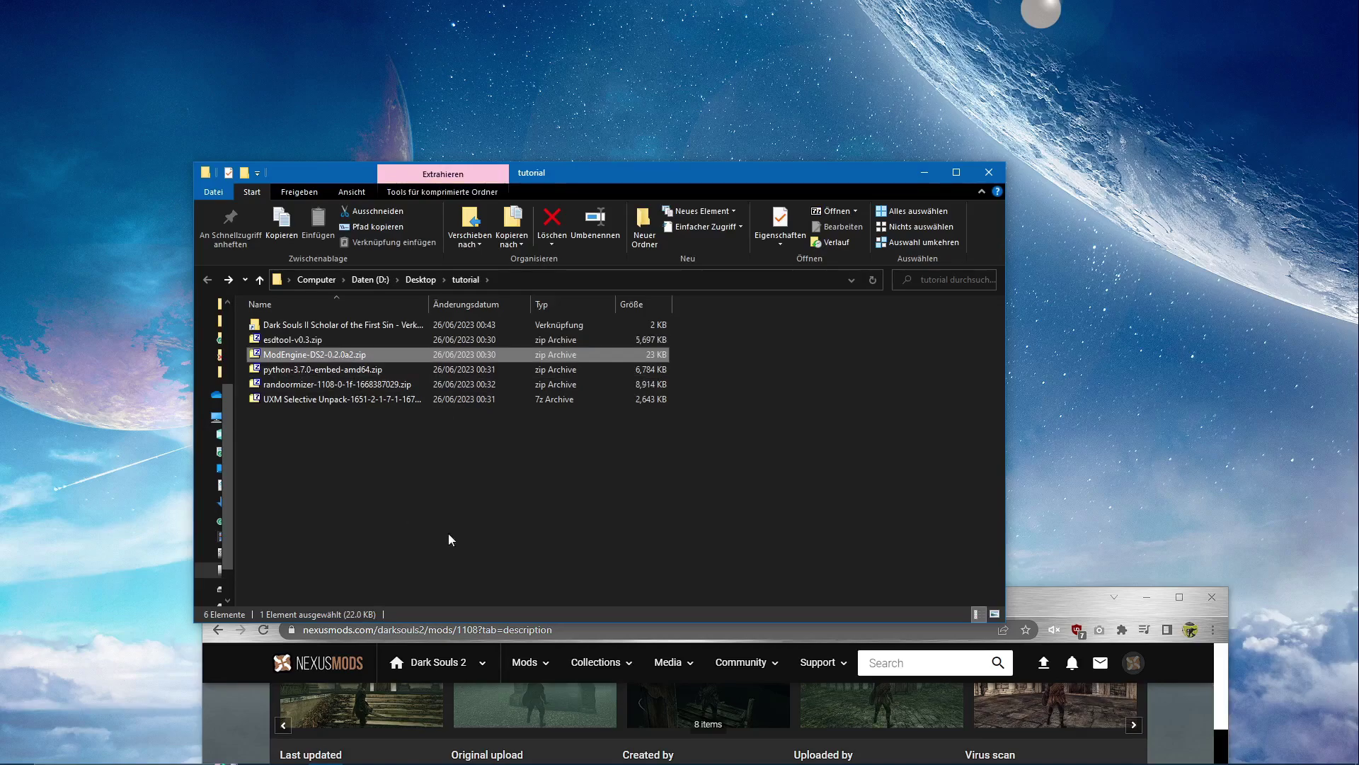
{"action": "key", "text": "F2"}
{"action": "left_click", "coordinate": [326, 371]}
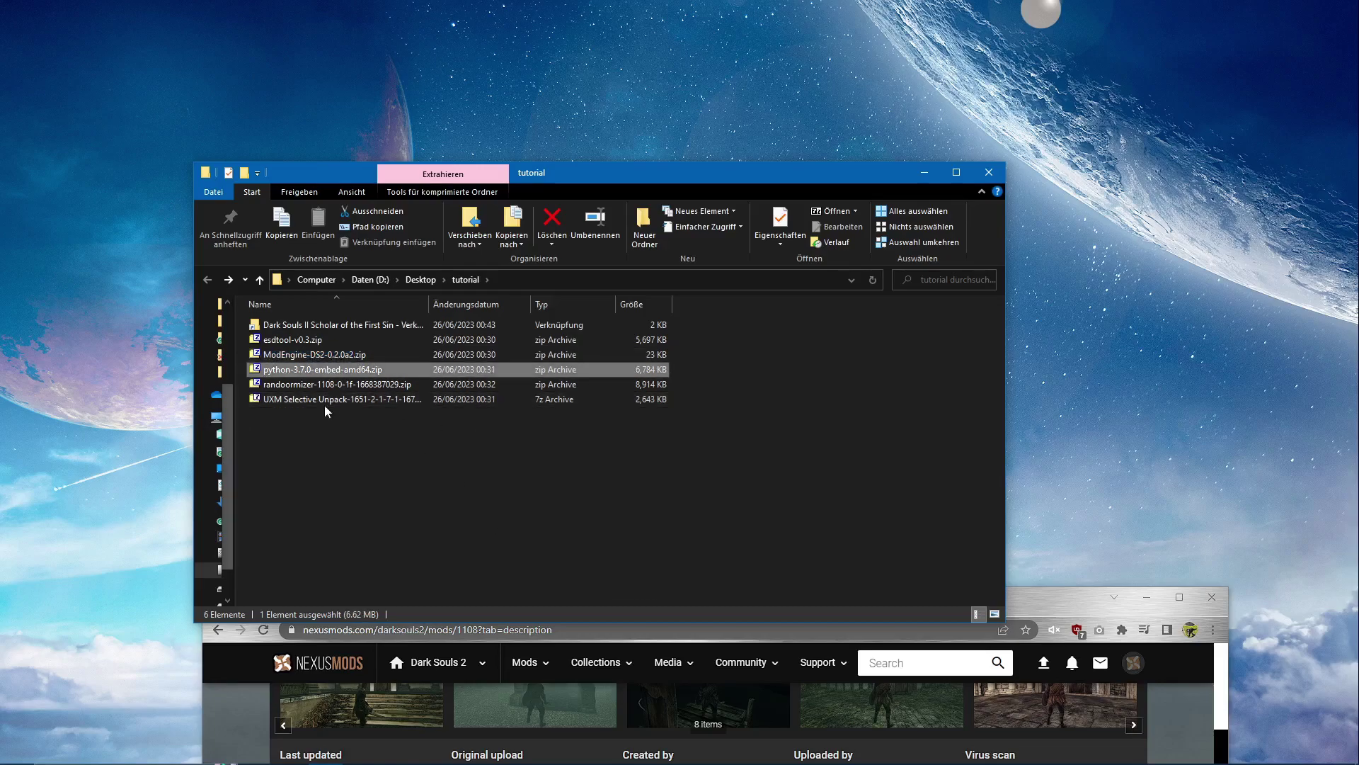
{"action": "left_click", "coordinate": [369, 384]}
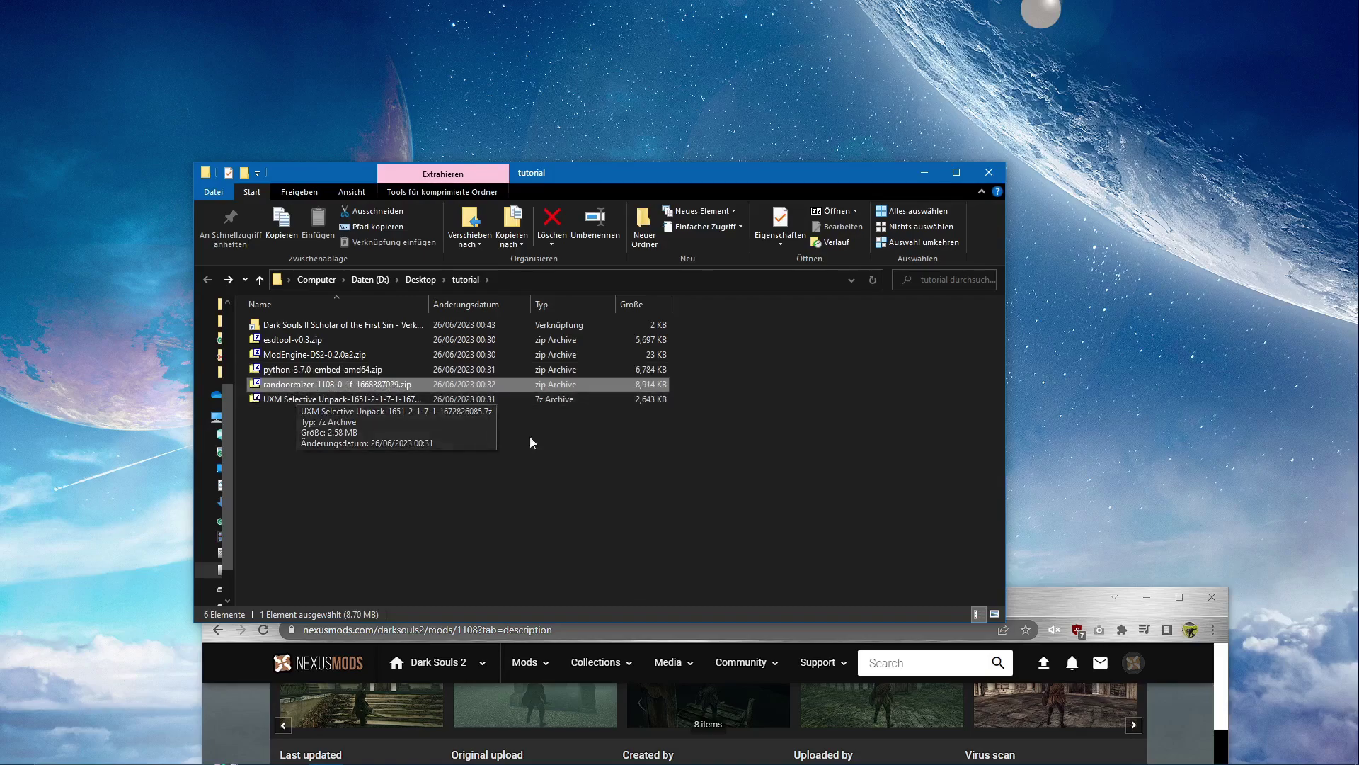
{"action": "left_click", "coordinate": [339, 401]}
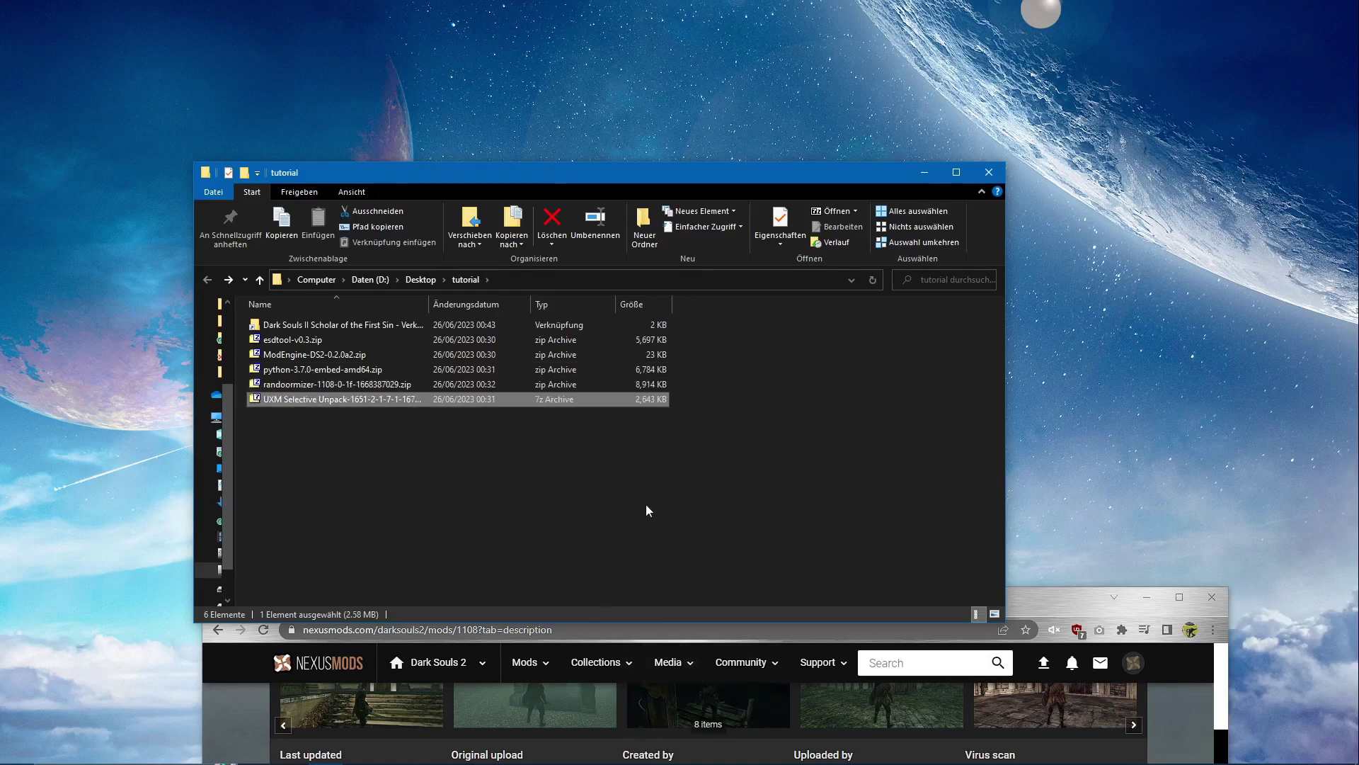
{"action": "left_click", "coordinate": [400, 460]}
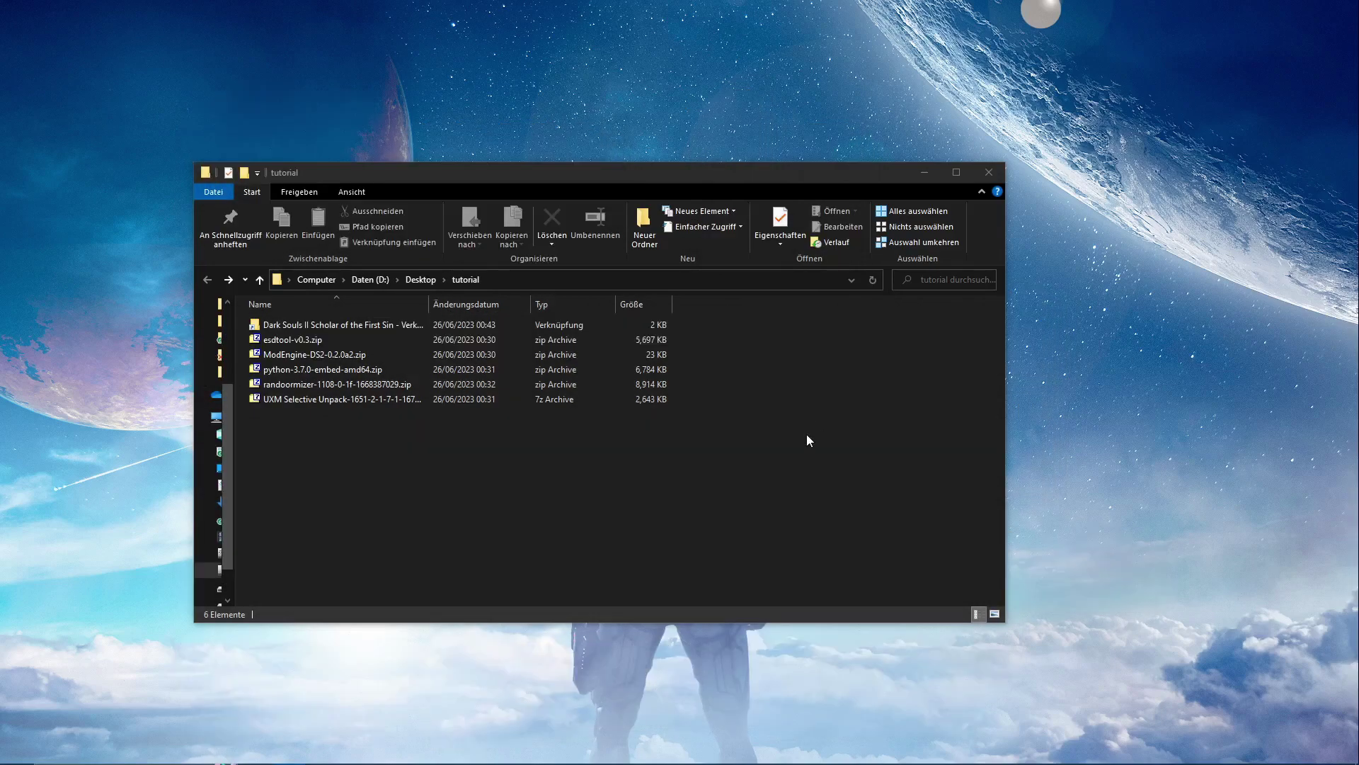
Step: Open the ModEngine-DS2-0.2.0a2 archive in 7-Zip and enter its inner folder
{"action": "left_click", "coordinate": [525, 485]}
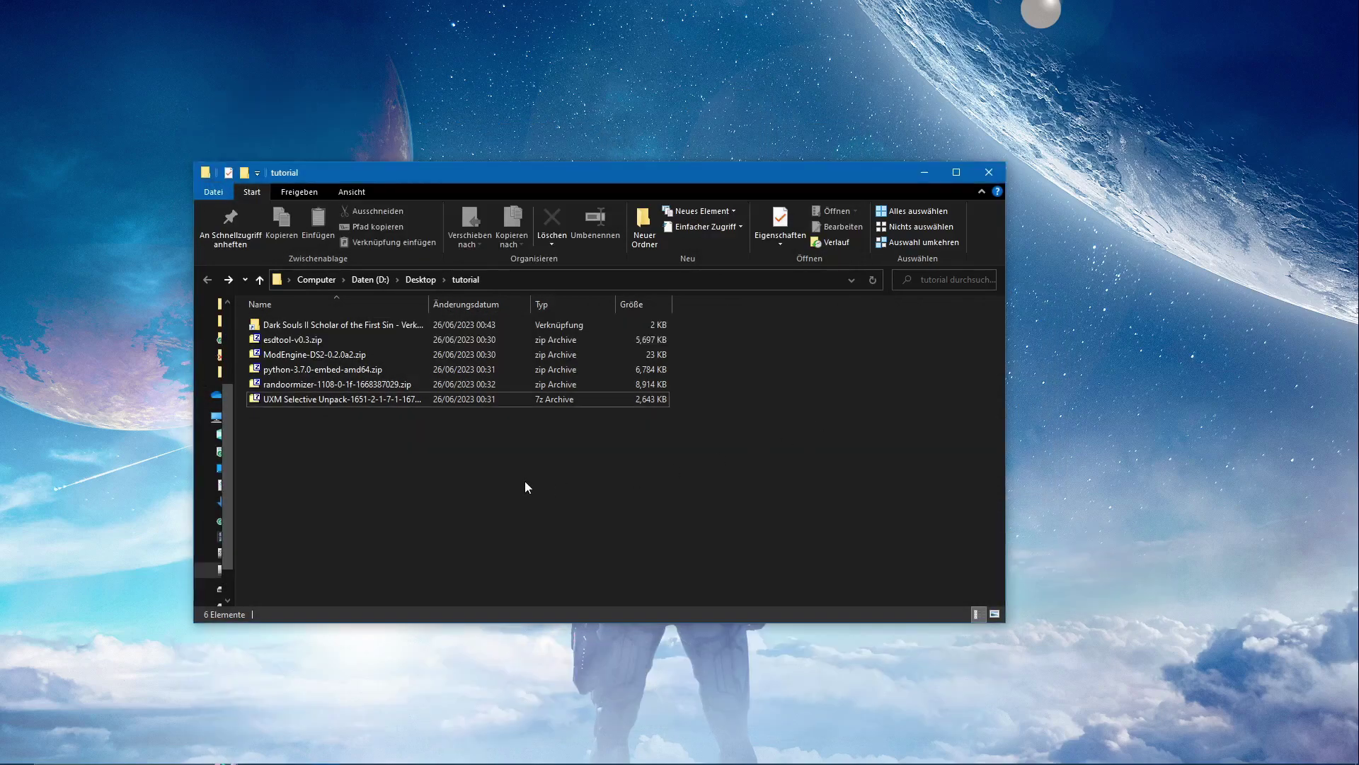
{"action": "double_click", "coordinate": [318, 356]}
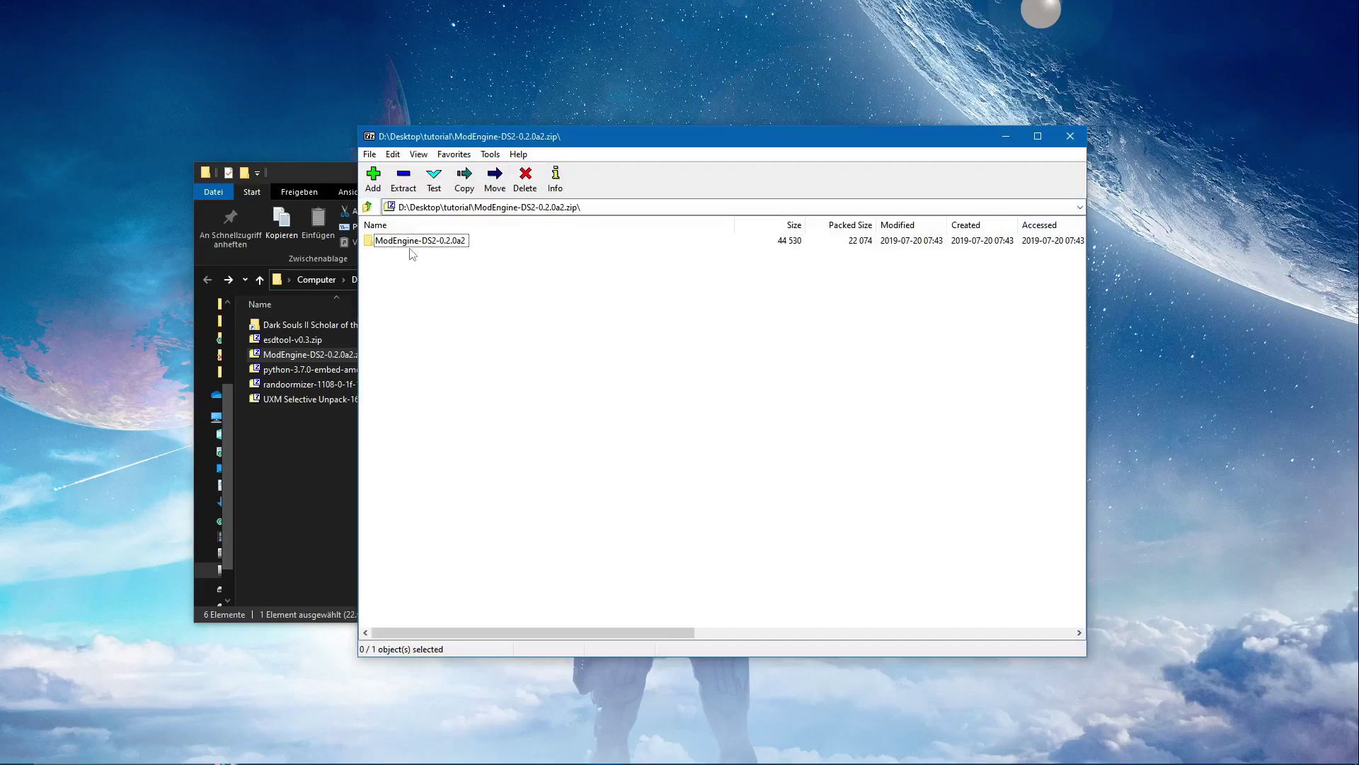
{"action": "double_click", "coordinate": [407, 242]}
{"action": "left_click_drag", "start_coordinate": [461, 138], "coordinate": [864, 151]}
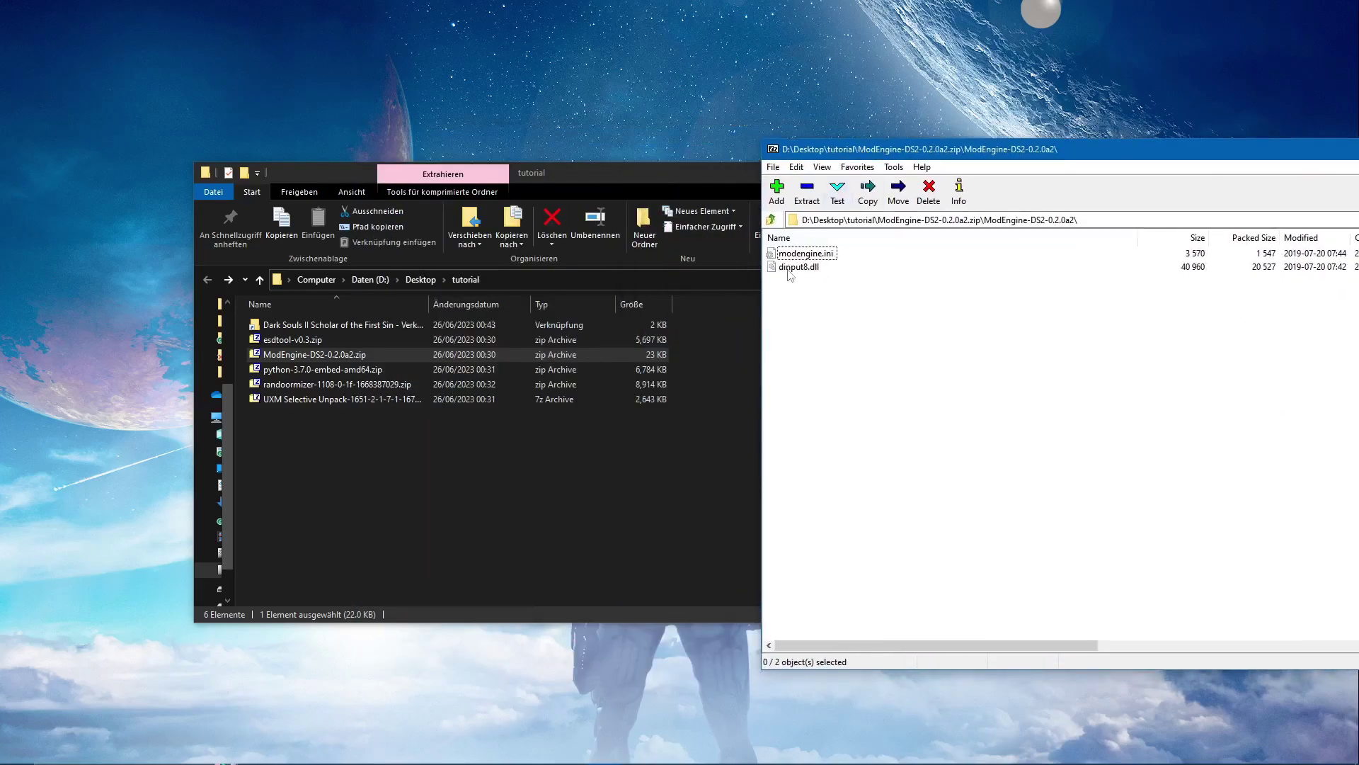
Step: Open the Dark Souls II Scholar of the First Sin Game folder containing DarkSoulsII.exe
{"action": "double_click", "coordinate": [322, 323]}
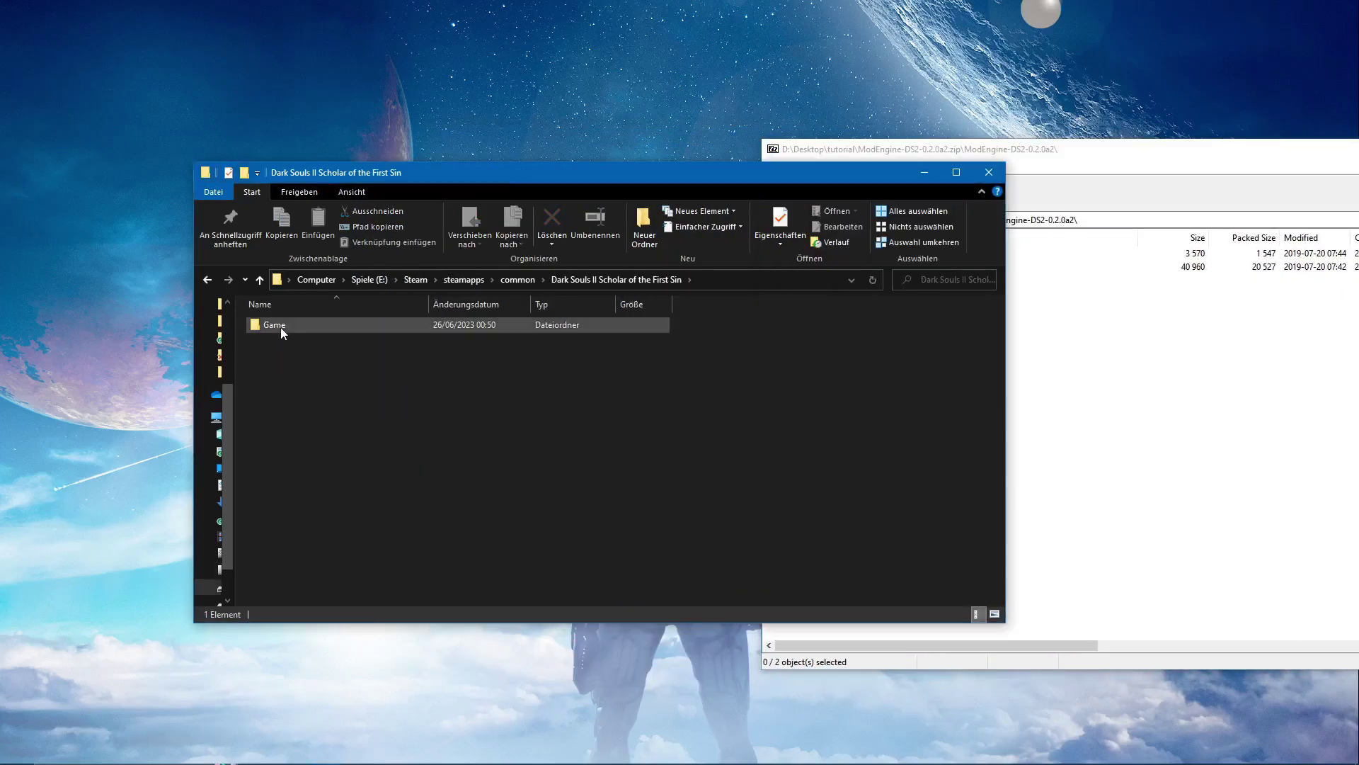
{"action": "double_click", "coordinate": [281, 327]}
{"action": "scroll", "coordinate": [342, 456], "scroll_direction": "down", "scroll_amount": 3}
{"action": "scroll", "coordinate": [320, 442], "scroll_direction": "up", "scroll_amount": 3}
{"action": "left_click", "coordinate": [301, 443]}
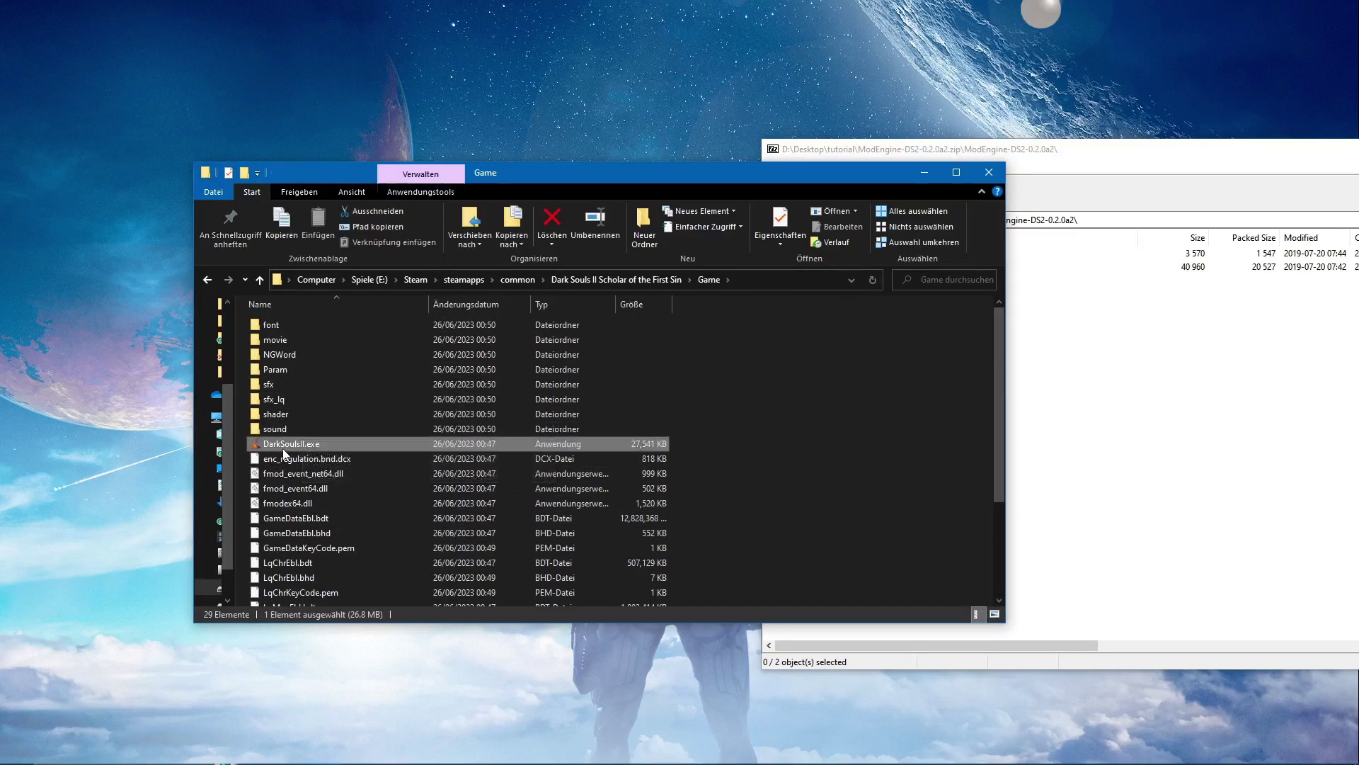
Step: Copy modengine.ini and dinput8.dll from the archive into the Game folder
{"action": "left_click", "coordinate": [732, 435]}
{"action": "left_click", "coordinate": [775, 319]}
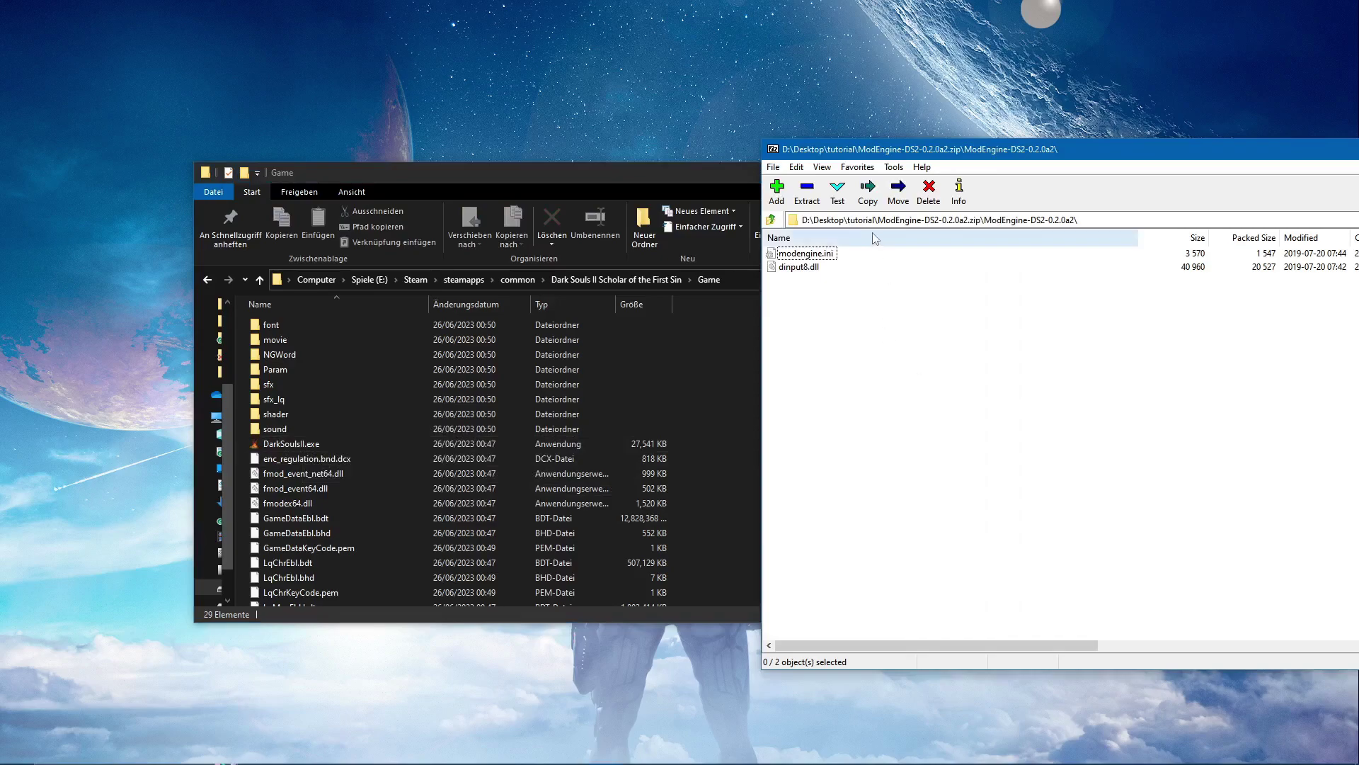
{"action": "left_click_drag", "start_coordinate": [803, 253], "coordinate": [745, 395]}
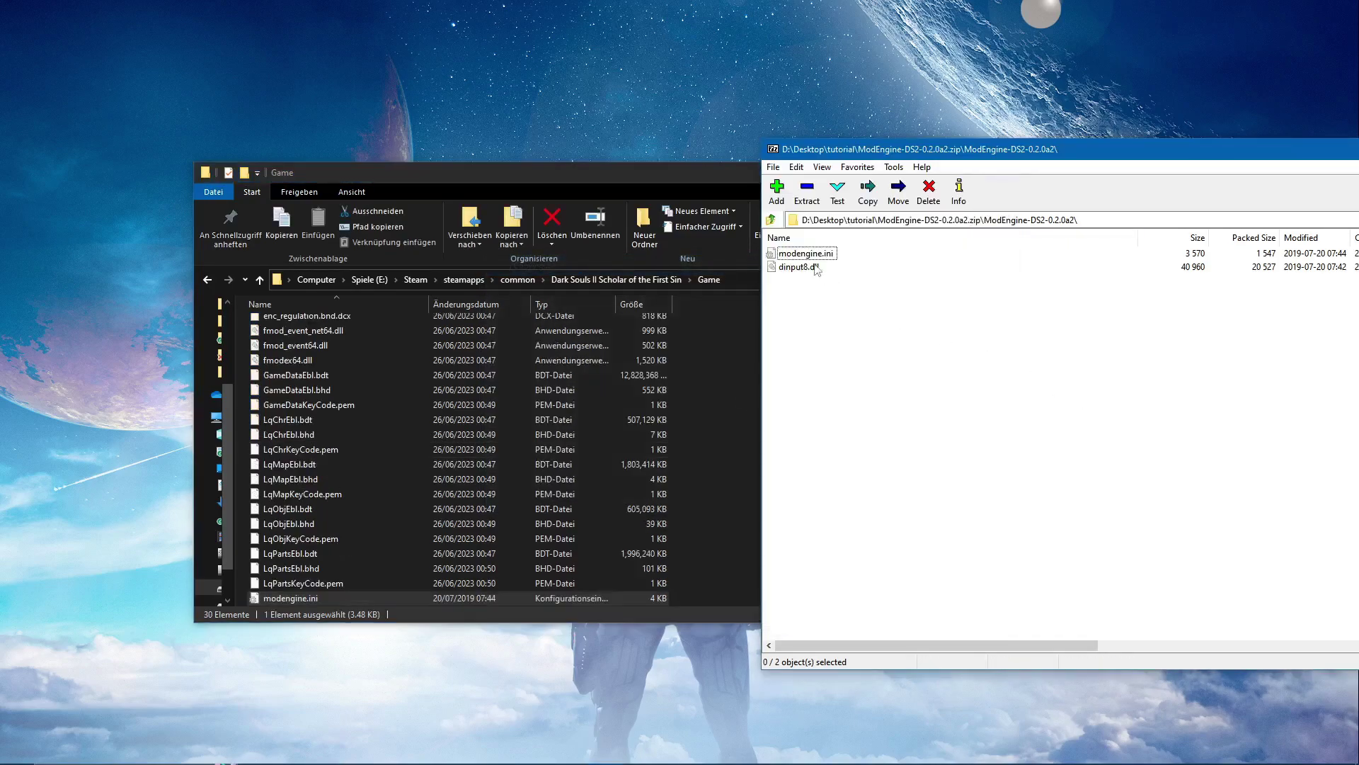
{"action": "left_click_drag", "start_coordinate": [799, 266], "coordinate": [729, 386]}
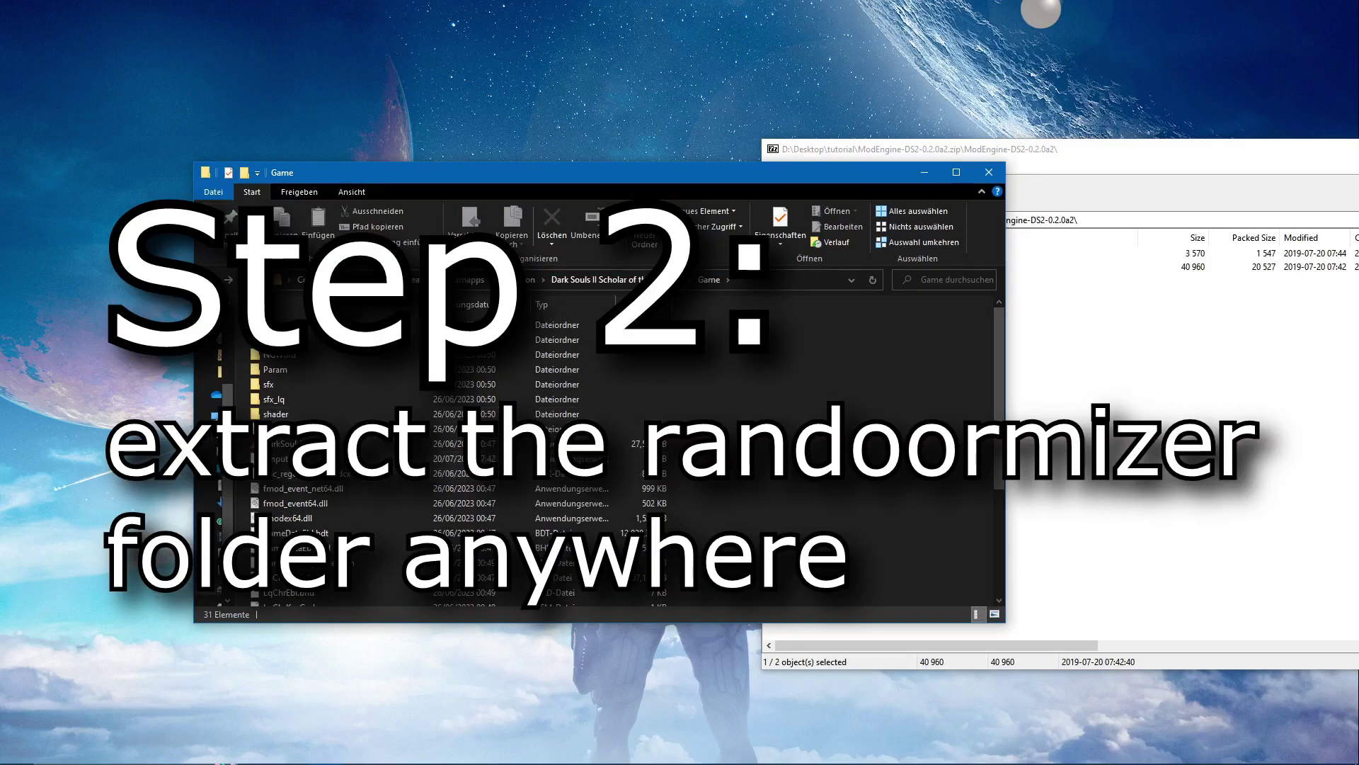
Step: Return to the tutorial folder and delete the ModEngine-DS2 zip
{"action": "key", "text": "alt+Up"}
{"action": "key", "text": "alt+Left"}
{"action": "key", "text": "alt+Left"}
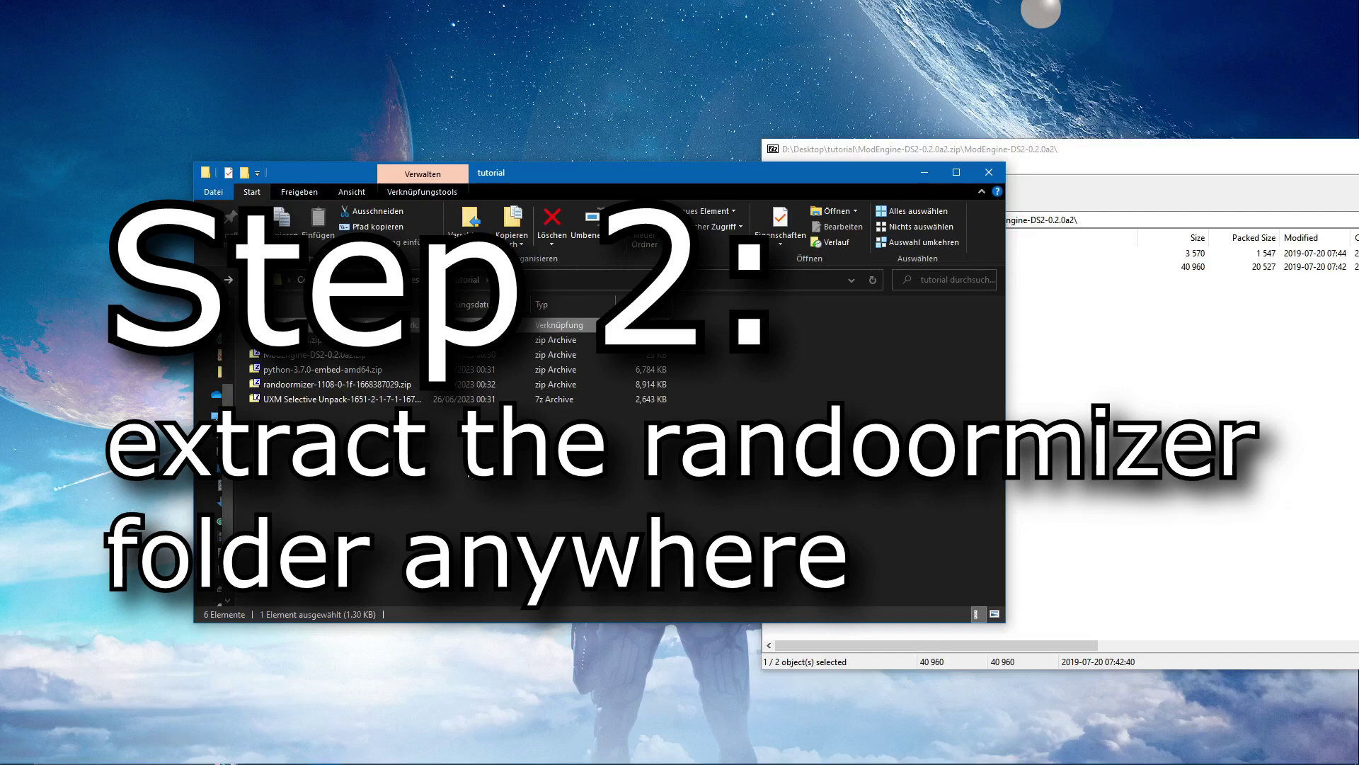
{"action": "left_click", "coordinate": [452, 469]}
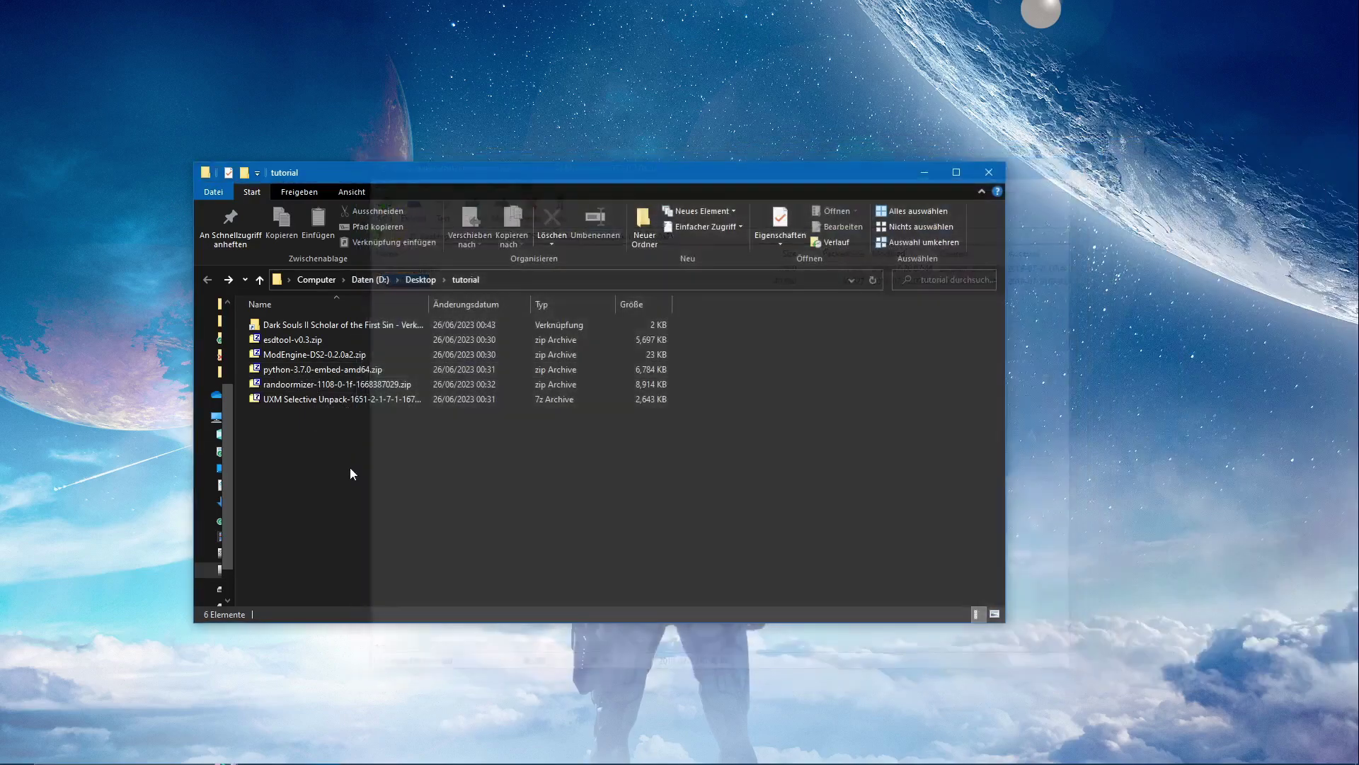
{"action": "left_click", "coordinate": [287, 354]}
{"action": "key", "text": "Delete"}
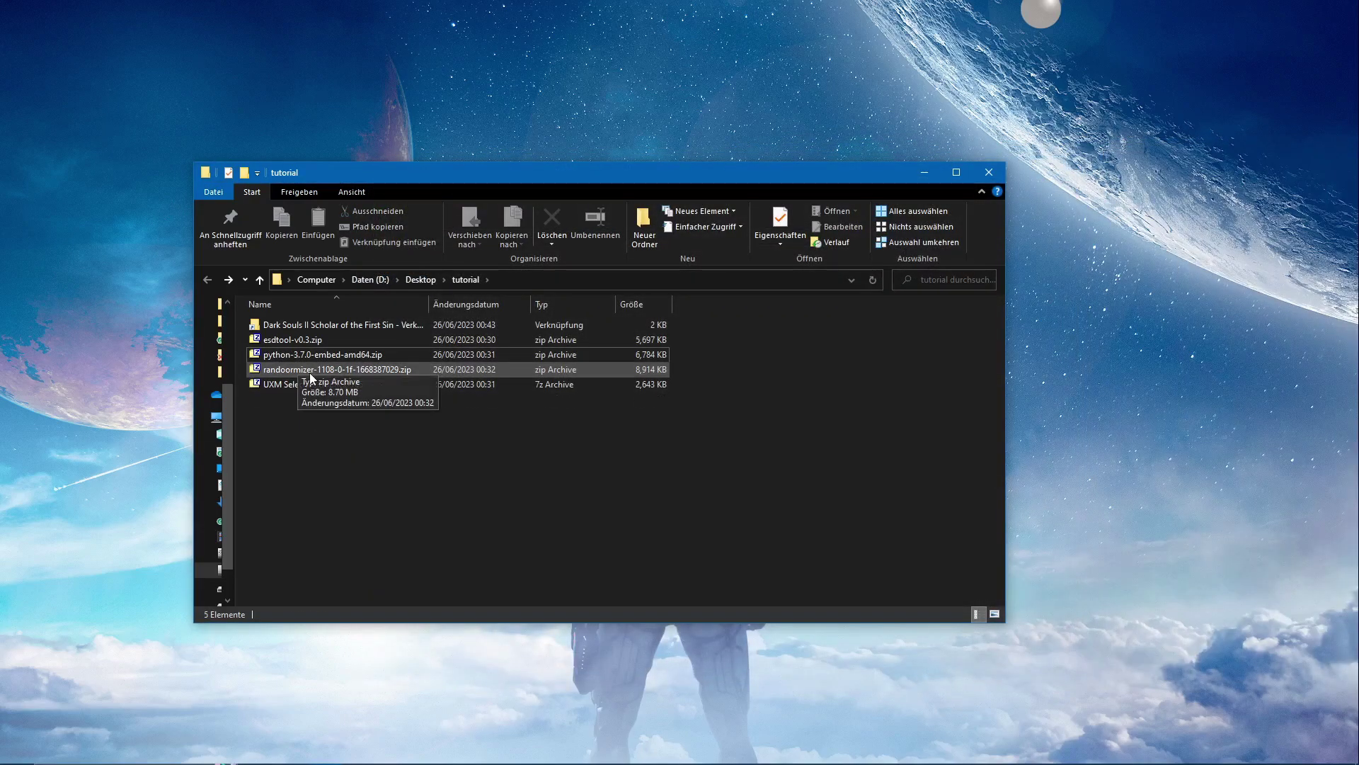
Step: Extract randoormizer01f from its zip into the tutorial folder and open it
{"action": "double_click", "coordinate": [309, 369]}
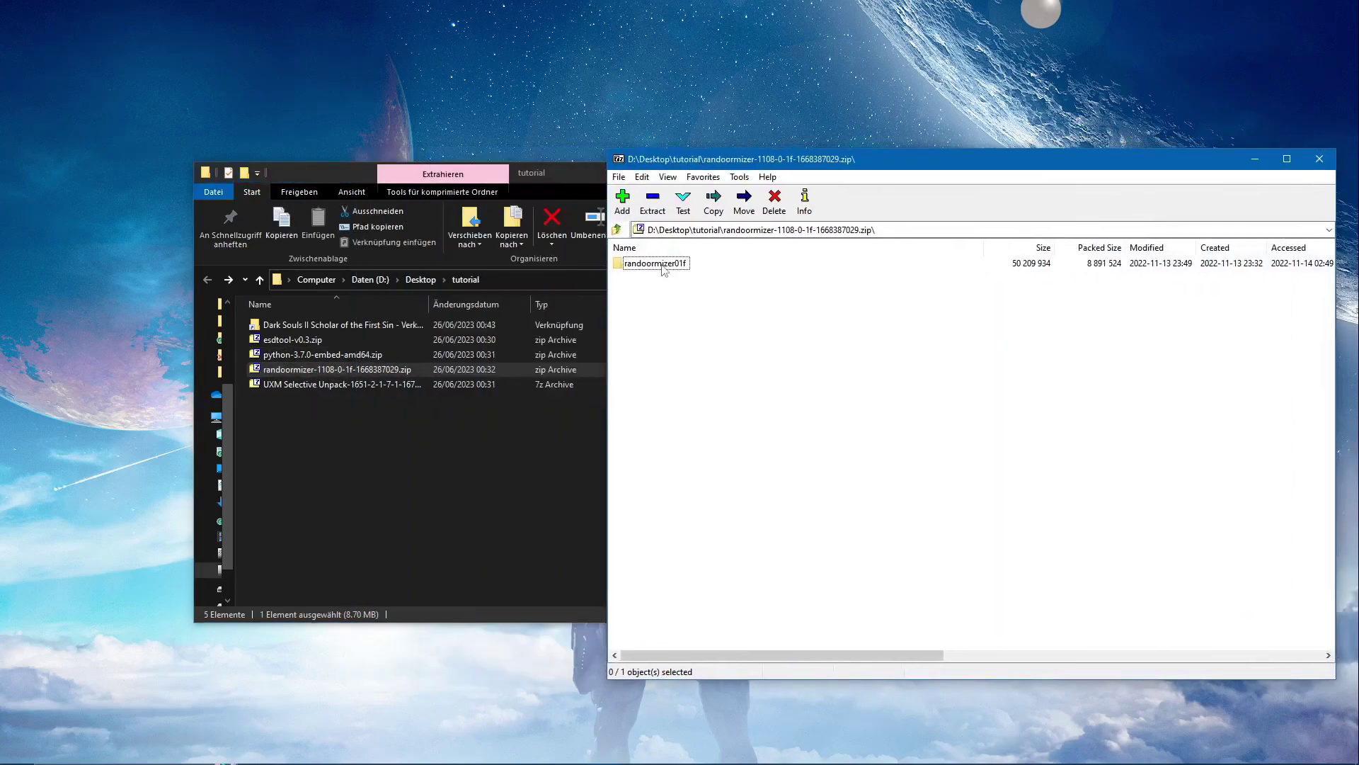
{"action": "left_click_drag", "start_coordinate": [663, 270], "coordinate": [397, 421]}
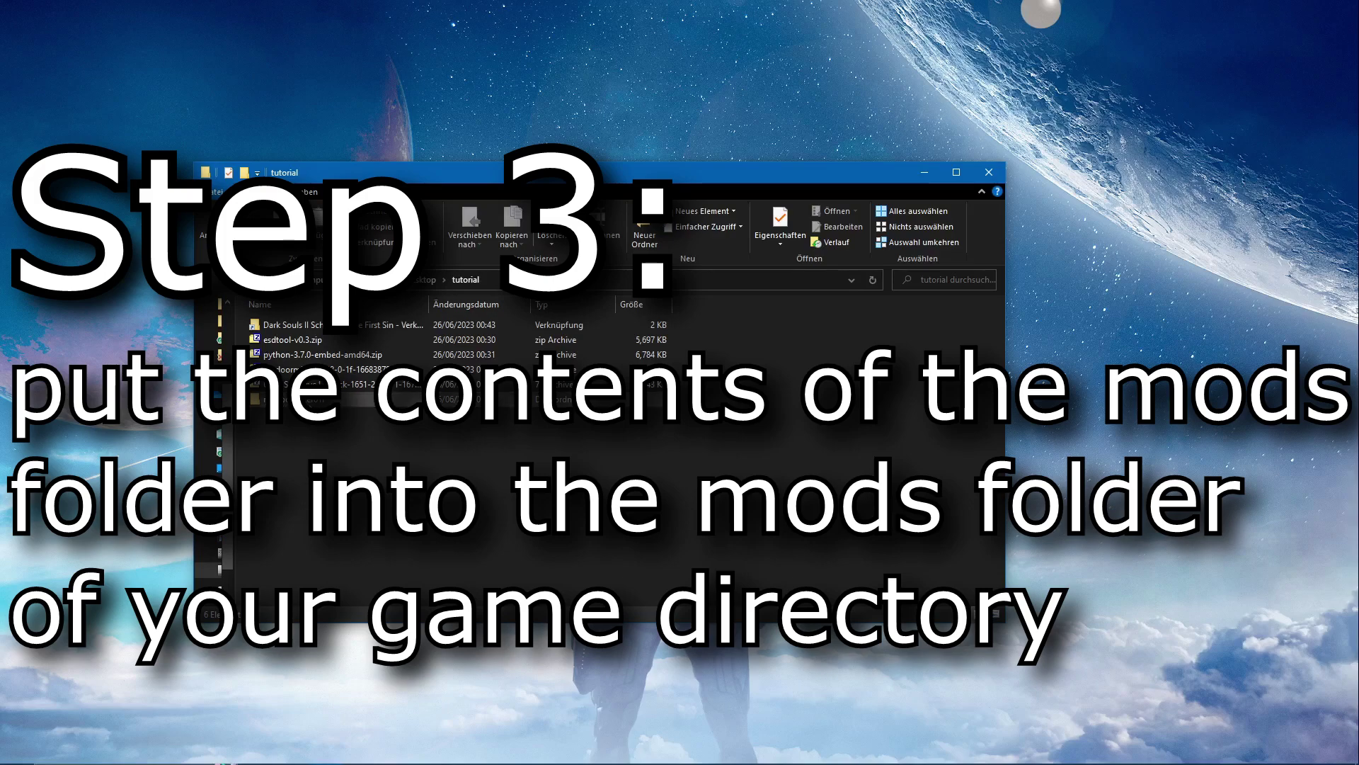
{"action": "double_click", "coordinate": [480, 399]}
{"action": "left_click", "coordinate": [295, 342]}
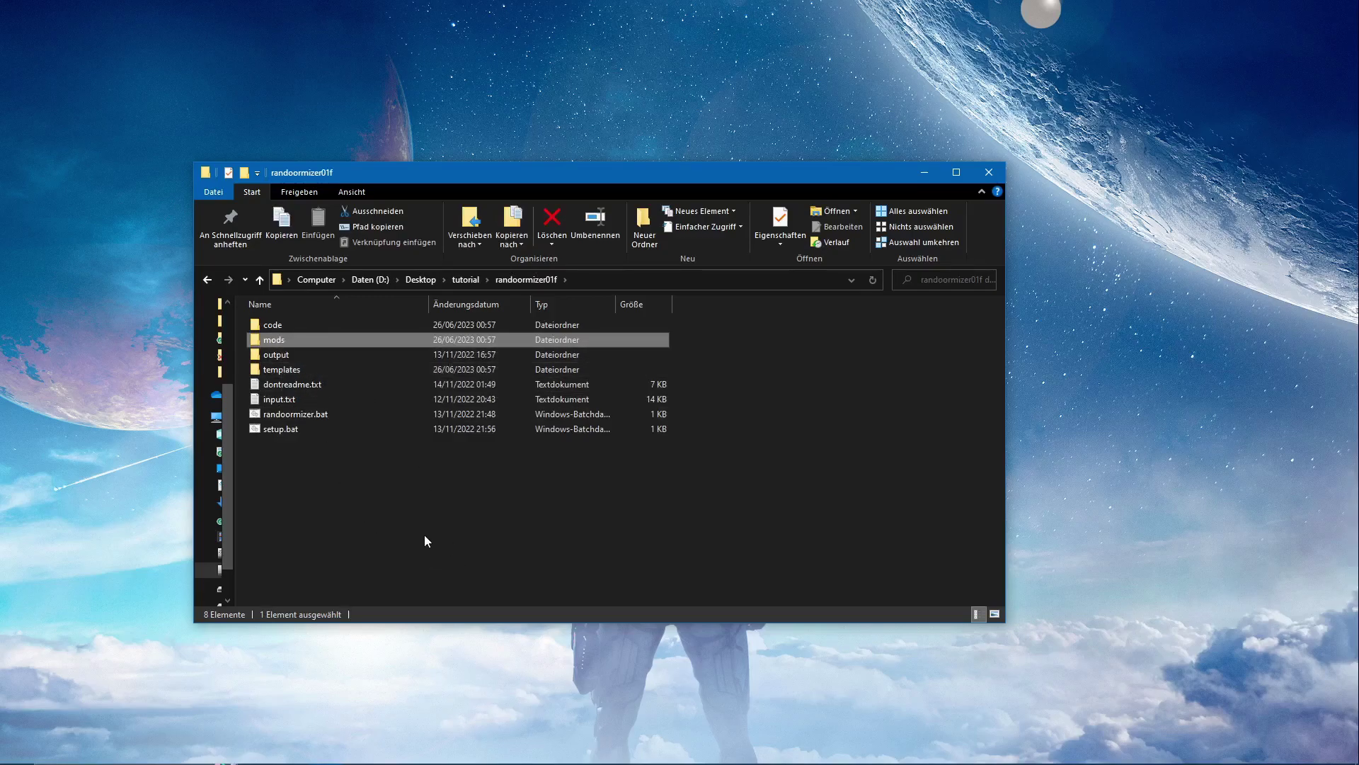
Step: Copy randoormizer01f's mods folder and paste it into the Dark Souls II Game folder (32 items)
{"action": "key", "text": "ctrl+c"}
{"action": "left_click", "coordinate": [465, 280]}
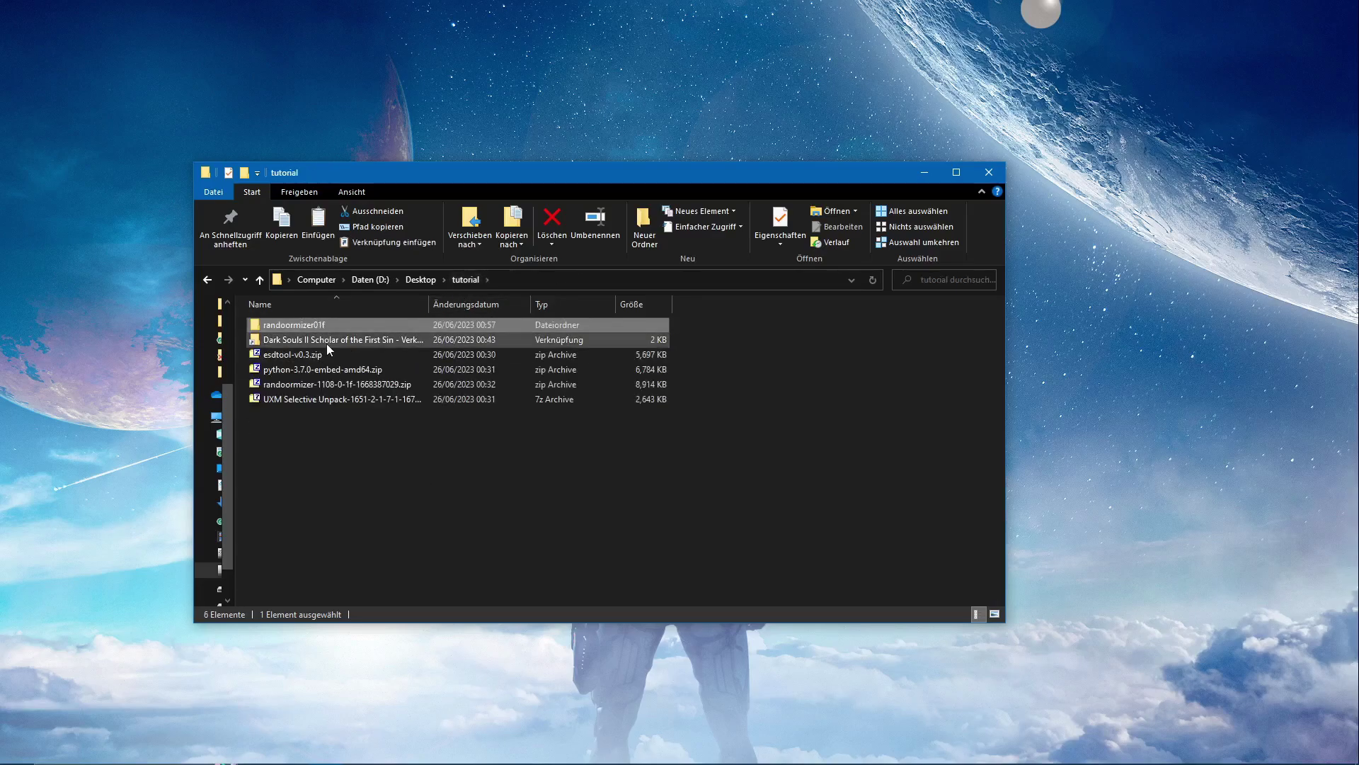
{"action": "double_click", "coordinate": [327, 344]}
{"action": "double_click", "coordinate": [300, 323]}
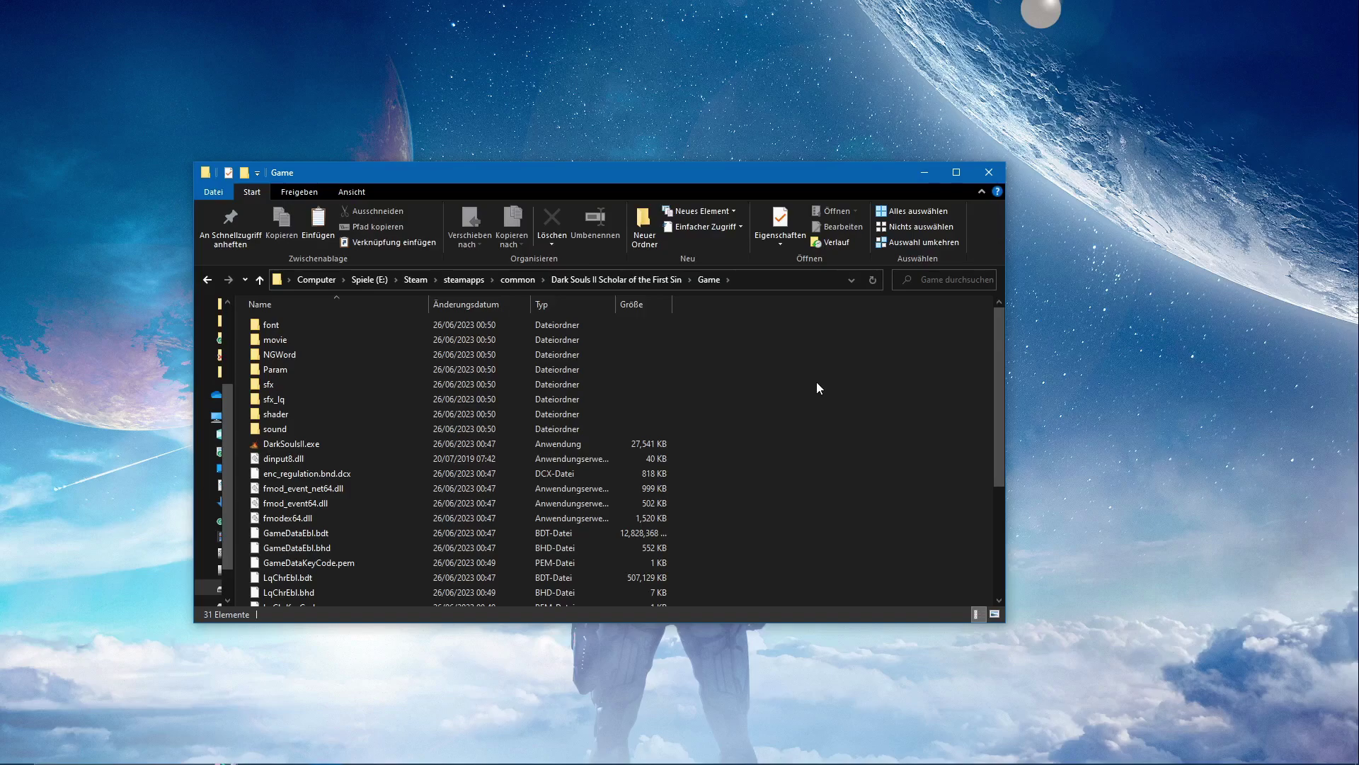
{"action": "key", "text": "ctrl+v"}
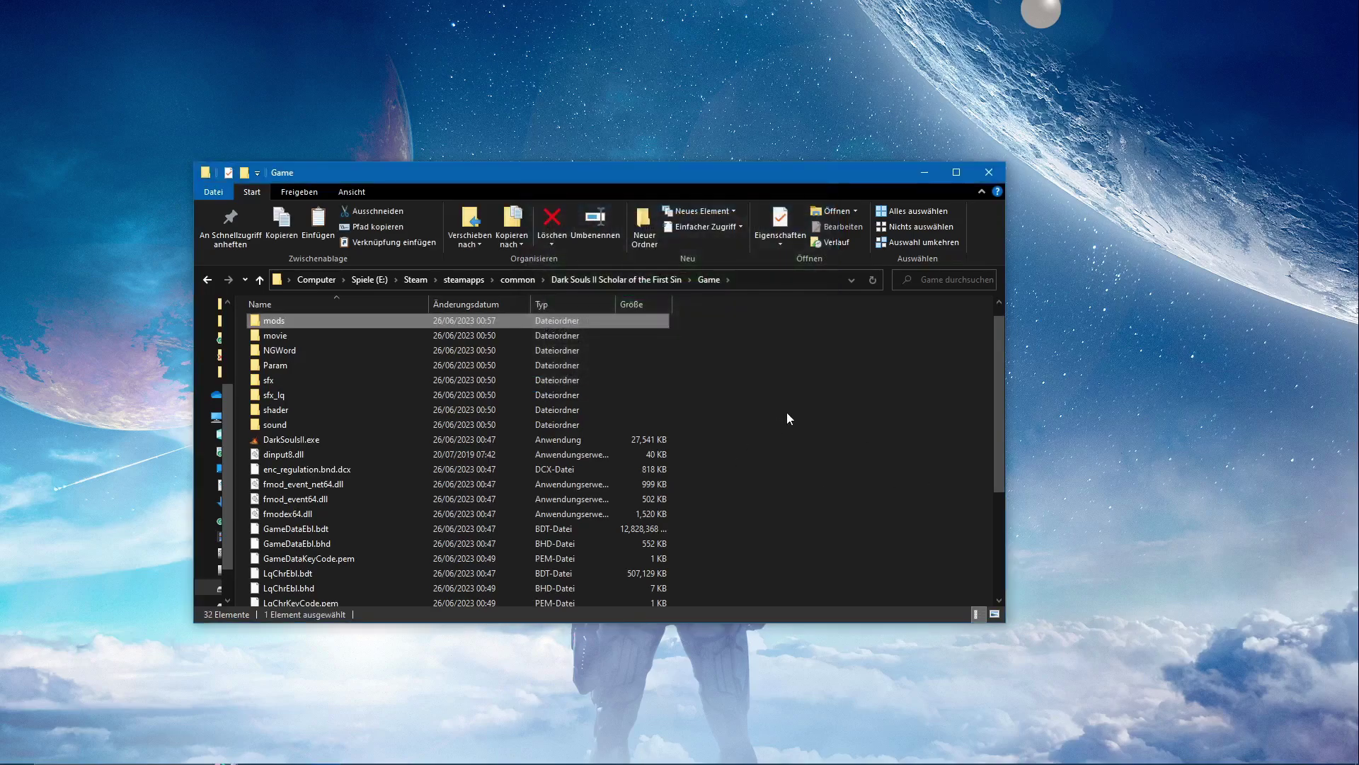
{"action": "scroll", "coordinate": [319, 358], "scroll_direction": "up", "scroll_amount": 1}
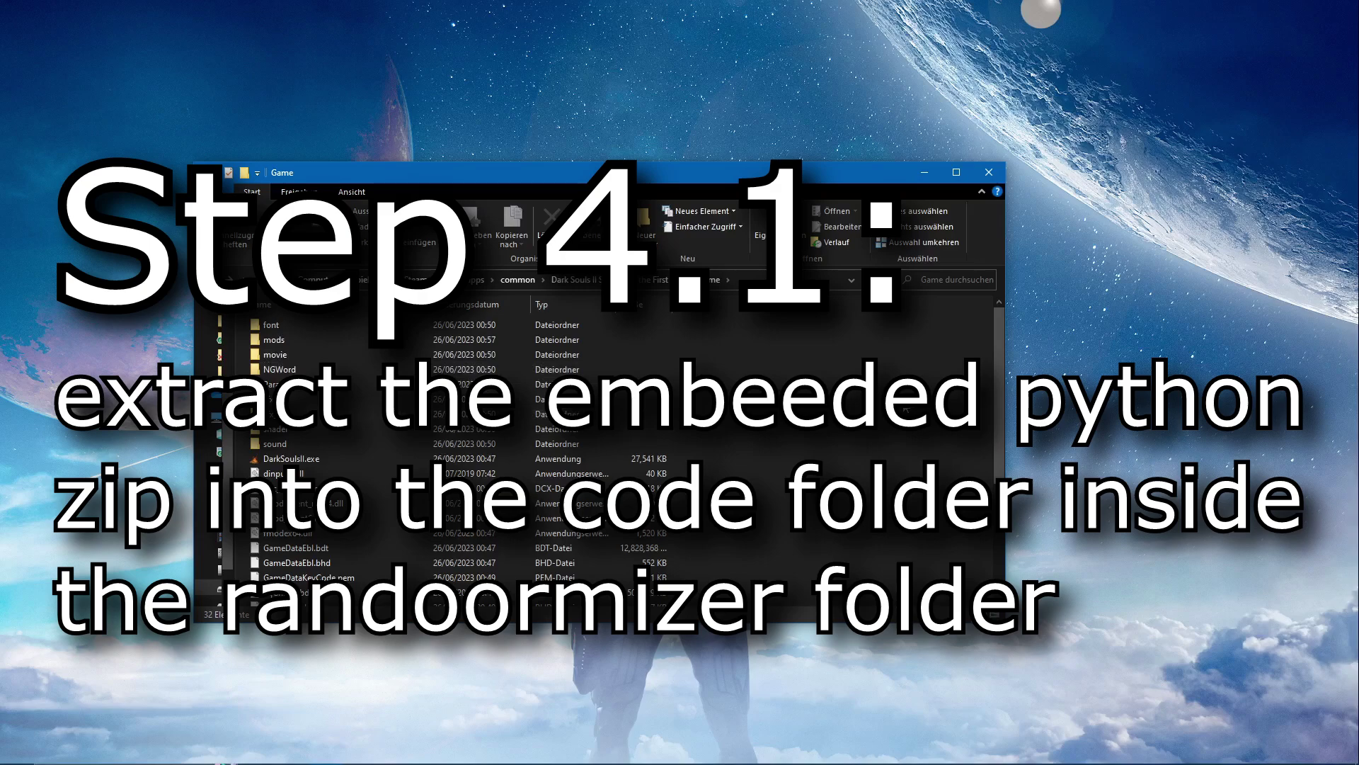
Step: Open the python-3.7.0 embed archive in 7-Zip beside the randoormizer01f code folder
{"action": "key", "text": "alt+Up"}
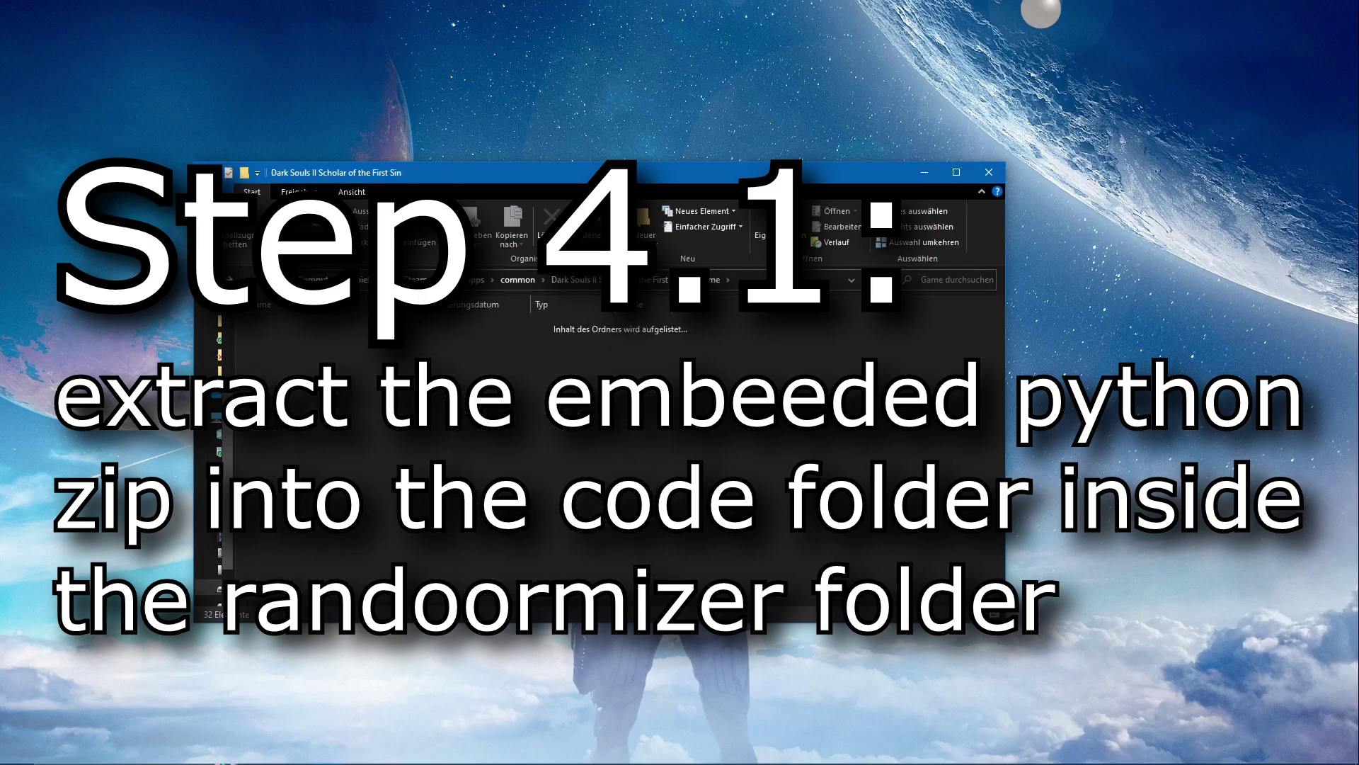
{"action": "key", "text": "alt+Left"}
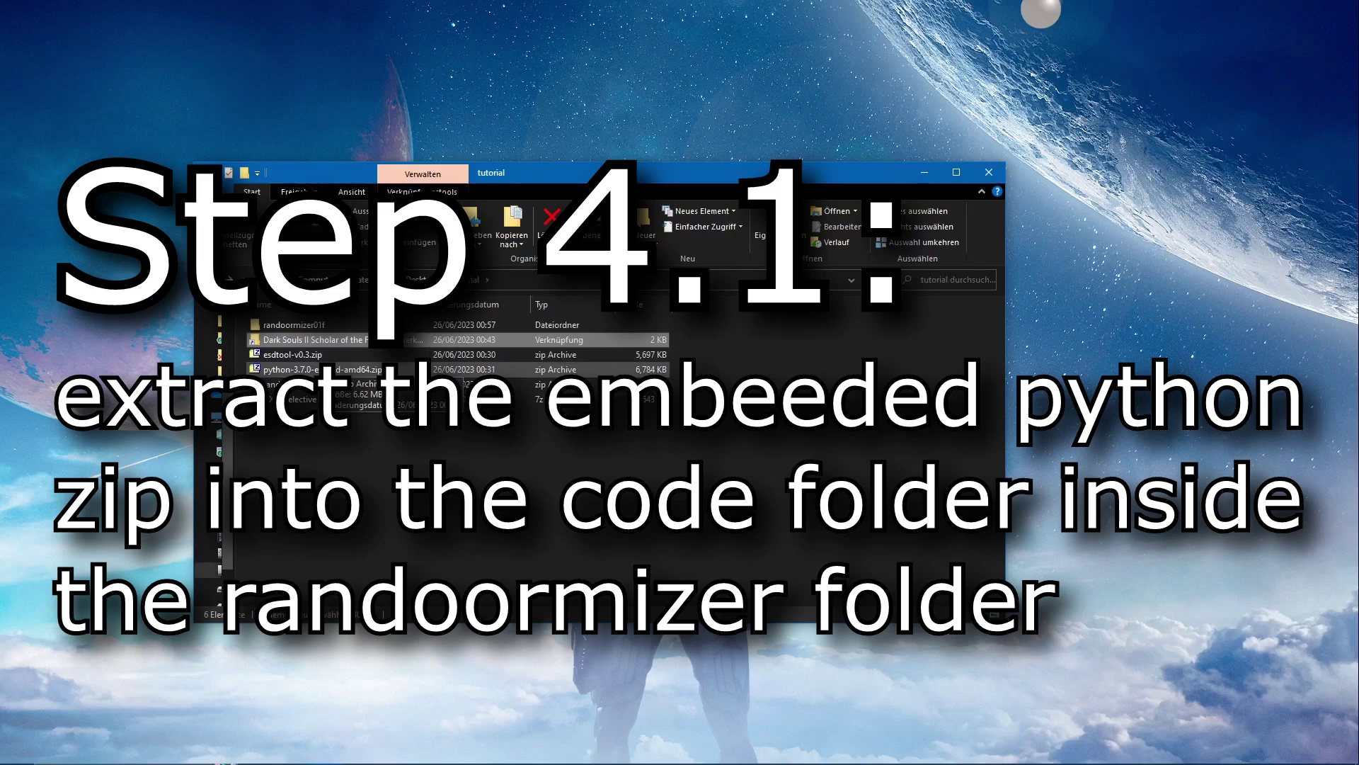
{"action": "double_click", "coordinate": [333, 368]}
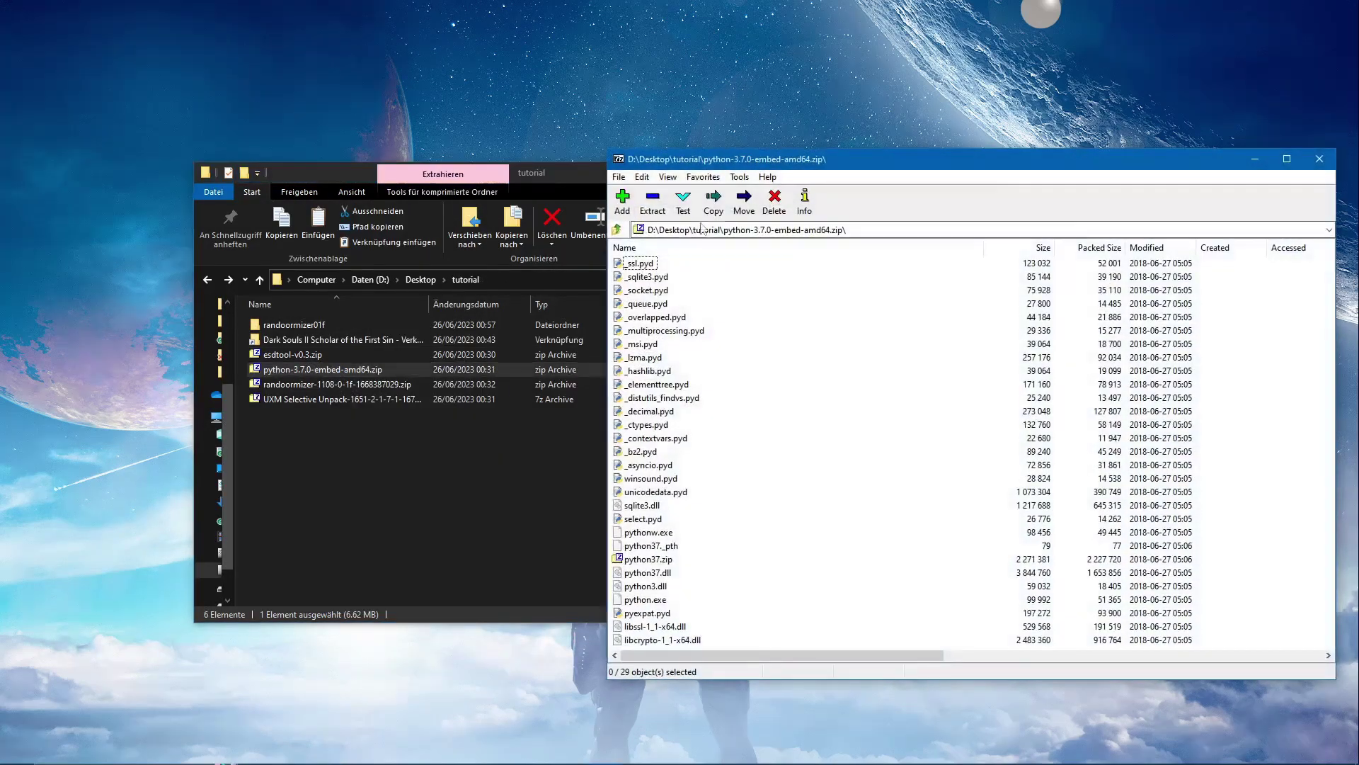
{"action": "left_click_drag", "start_coordinate": [704, 167], "coordinate": [730, 124]}
{"action": "left_click", "coordinate": [276, 326]}
{"action": "double_click", "coordinate": [276, 325]}
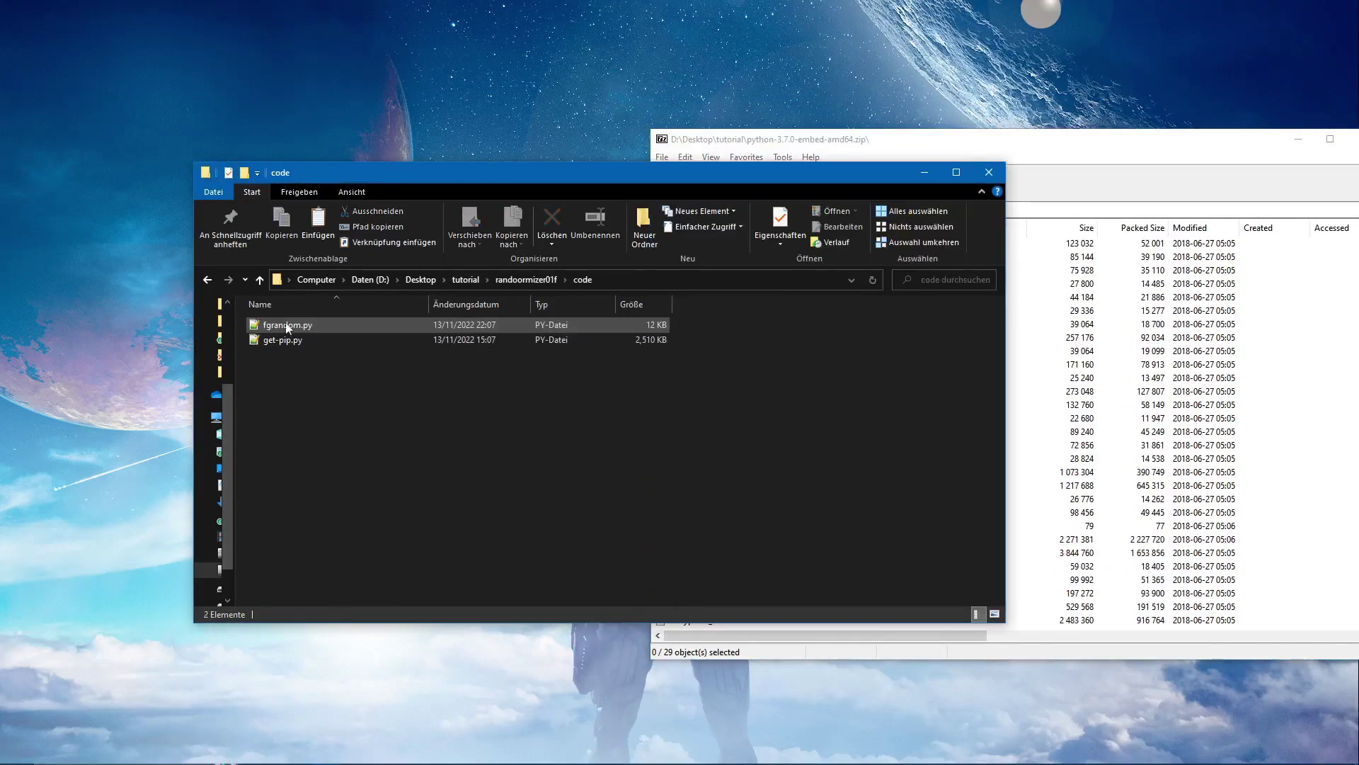
{"action": "left_click_drag", "start_coordinate": [956, 138], "coordinate": [875, 131]}
Step: Extract all 29 Python archive files into the code folder, bringing it to 31 items
{"action": "key", "text": "ctrl+a"}
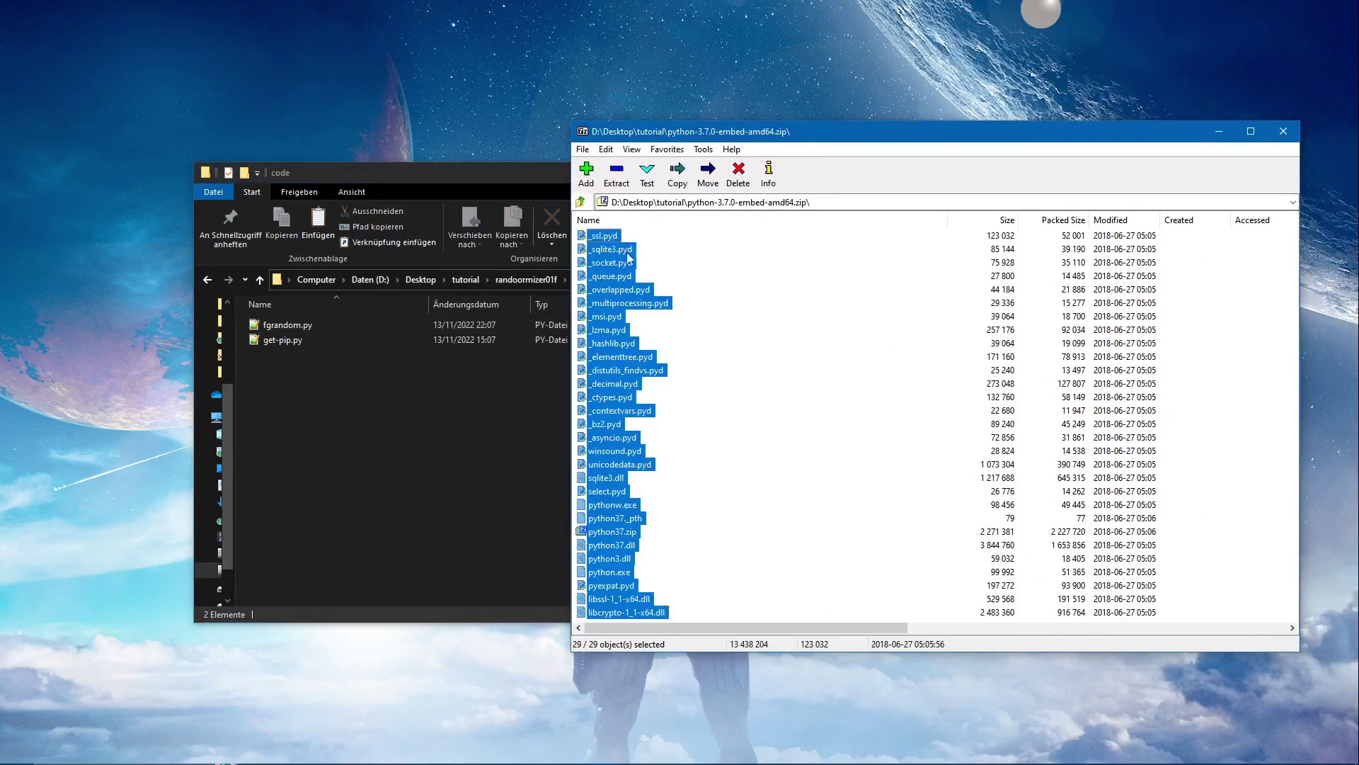
{"action": "left_click_drag", "start_coordinate": [332, 395], "coordinate": [333, 394]}
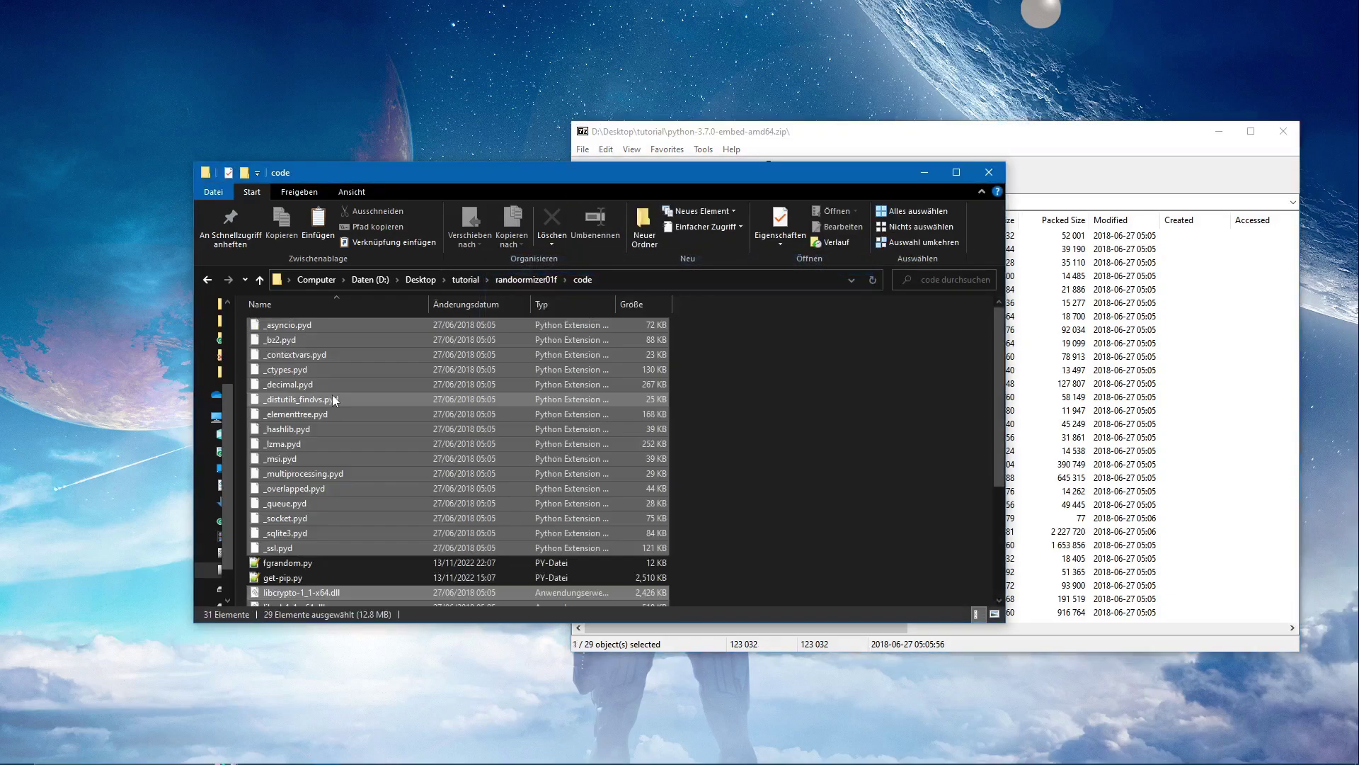
{"action": "left_click_drag", "start_coordinate": [633, 189], "coordinate": [523, 269]}
{"action": "left_click_drag", "start_coordinate": [758, 140], "coordinate": [673, 88]}
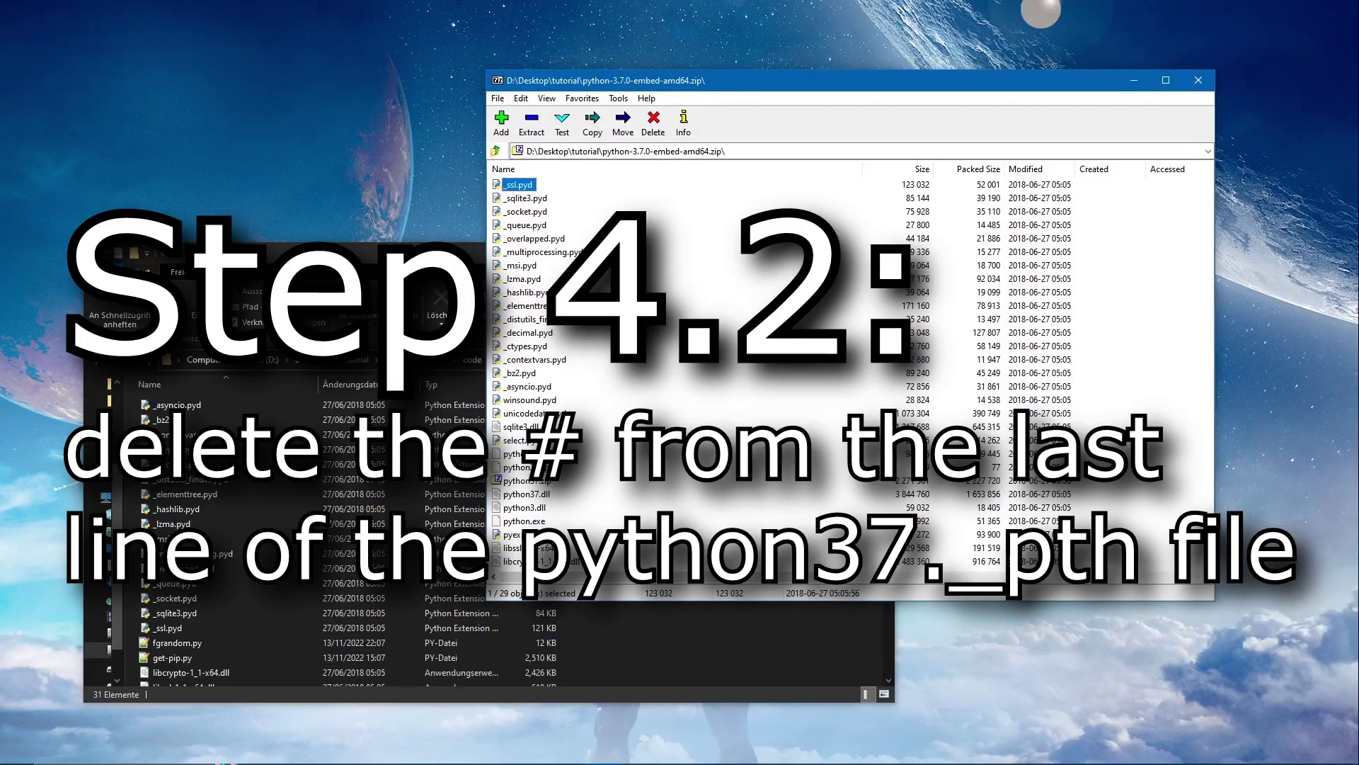
Step: Uncomment the import site line in python37._pth using Notepad++, save, and close the editor
{"action": "left_click_drag", "start_coordinate": [467, 252], "coordinate": [584, 178]}
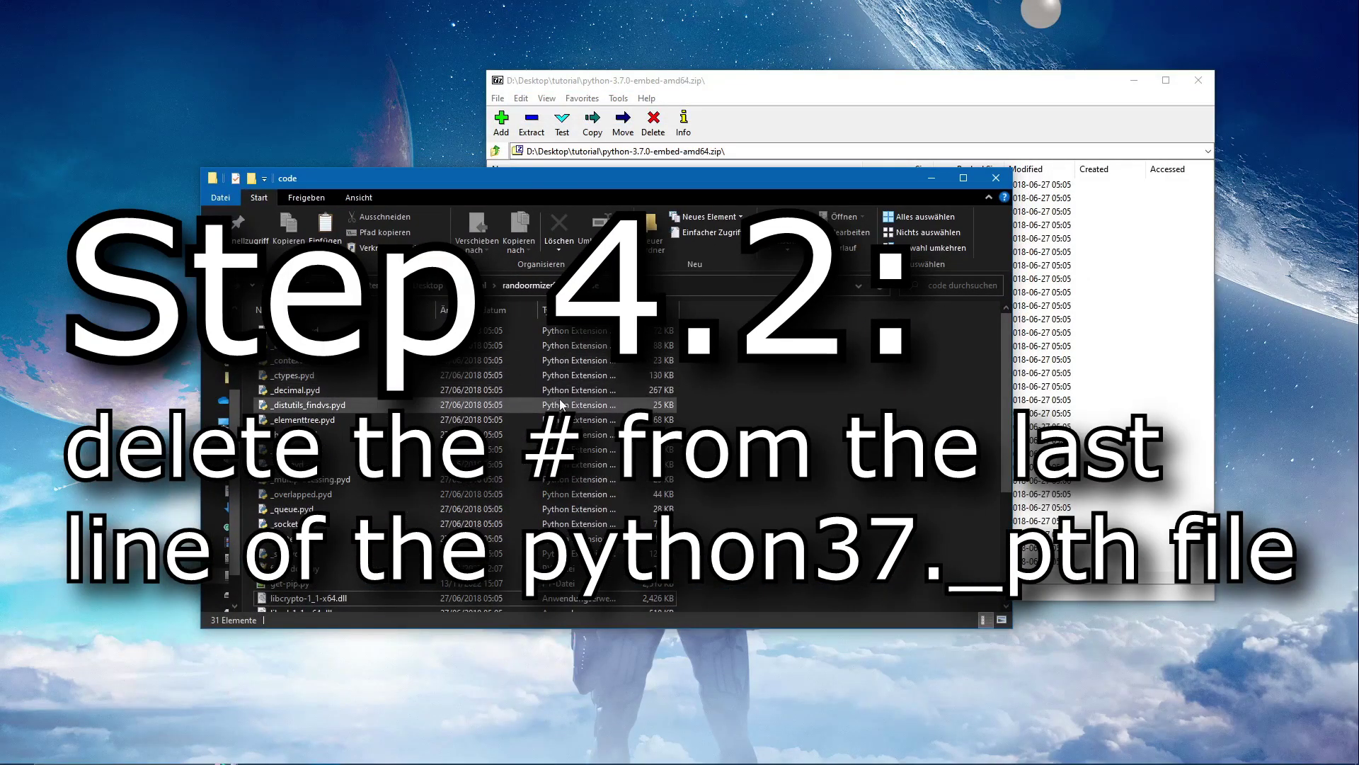
{"action": "scroll", "coordinate": [537, 494], "scroll_direction": "down", "scroll_amount": 4}
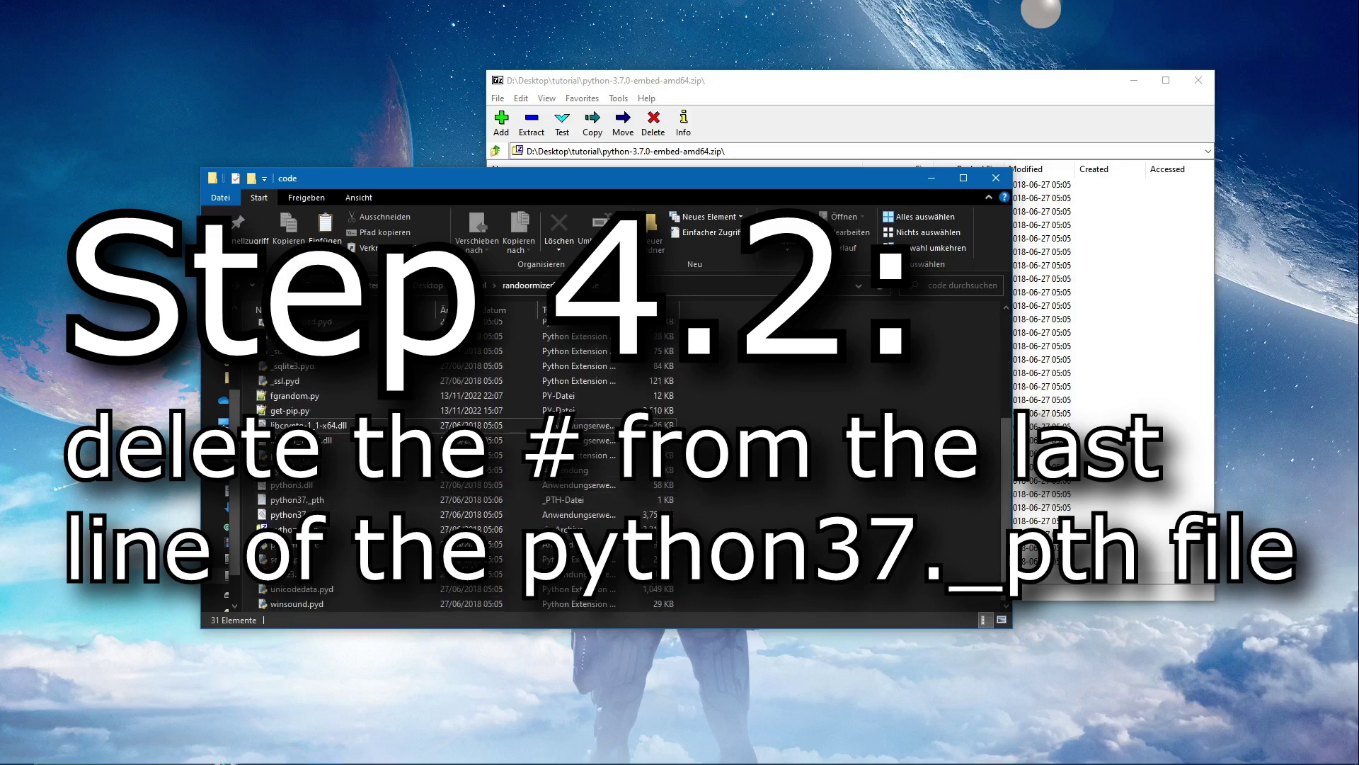
{"action": "left_click", "coordinate": [322, 498]}
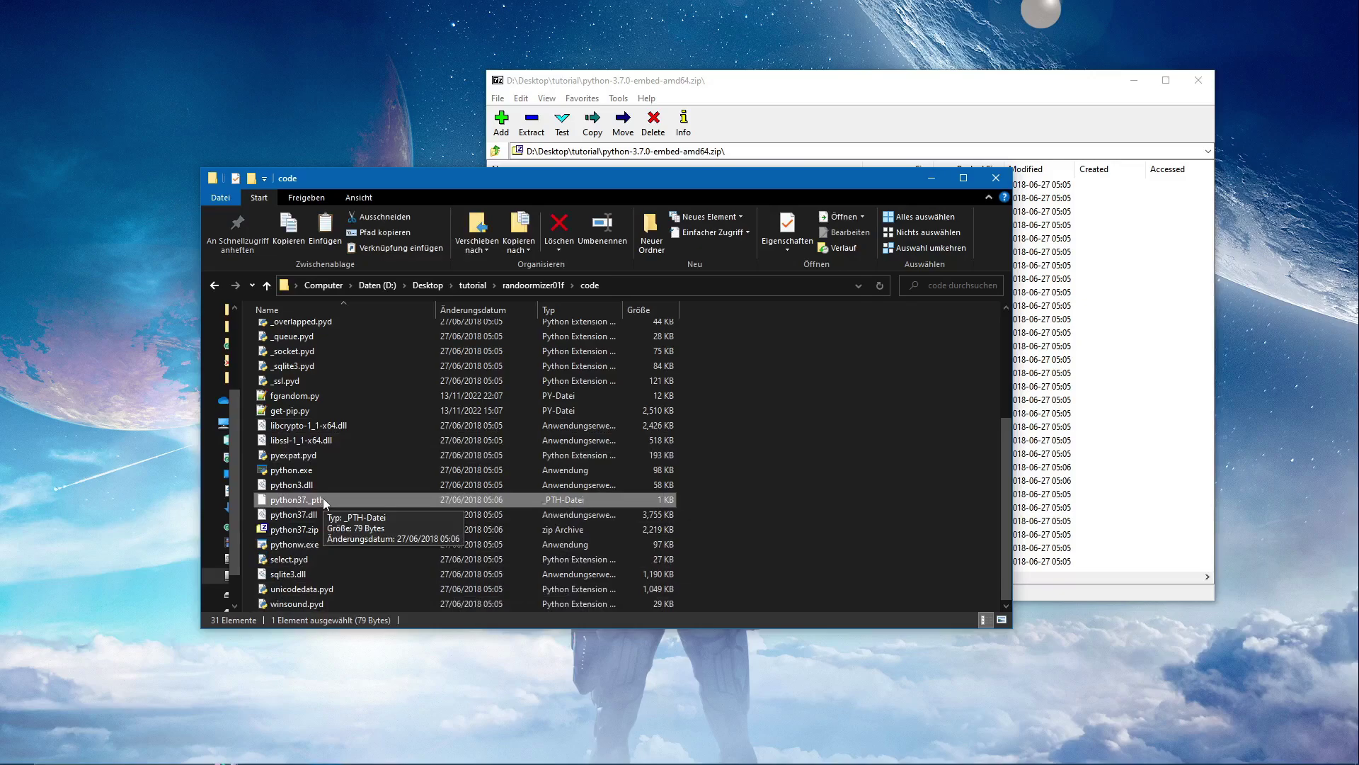
{"action": "right_click", "coordinate": [325, 502]}
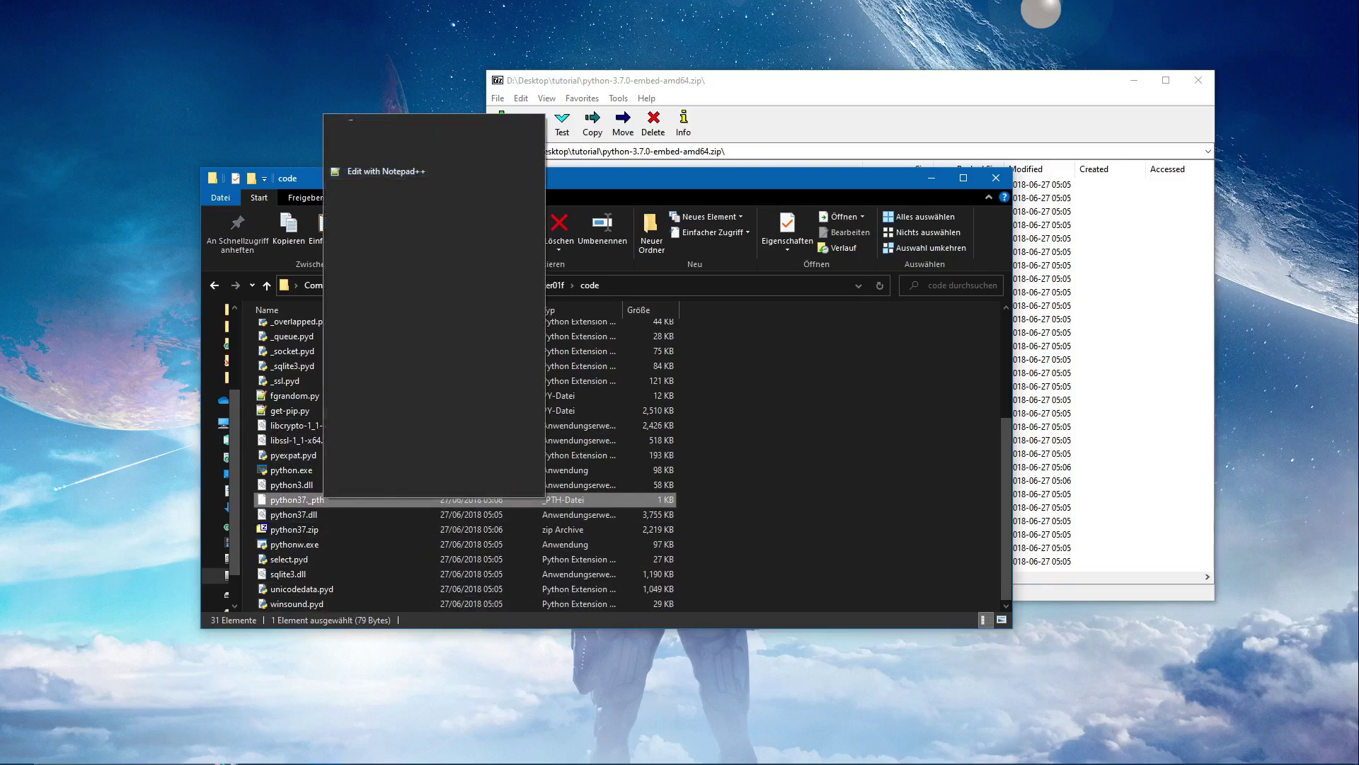
{"action": "left_click", "coordinate": [391, 171]}
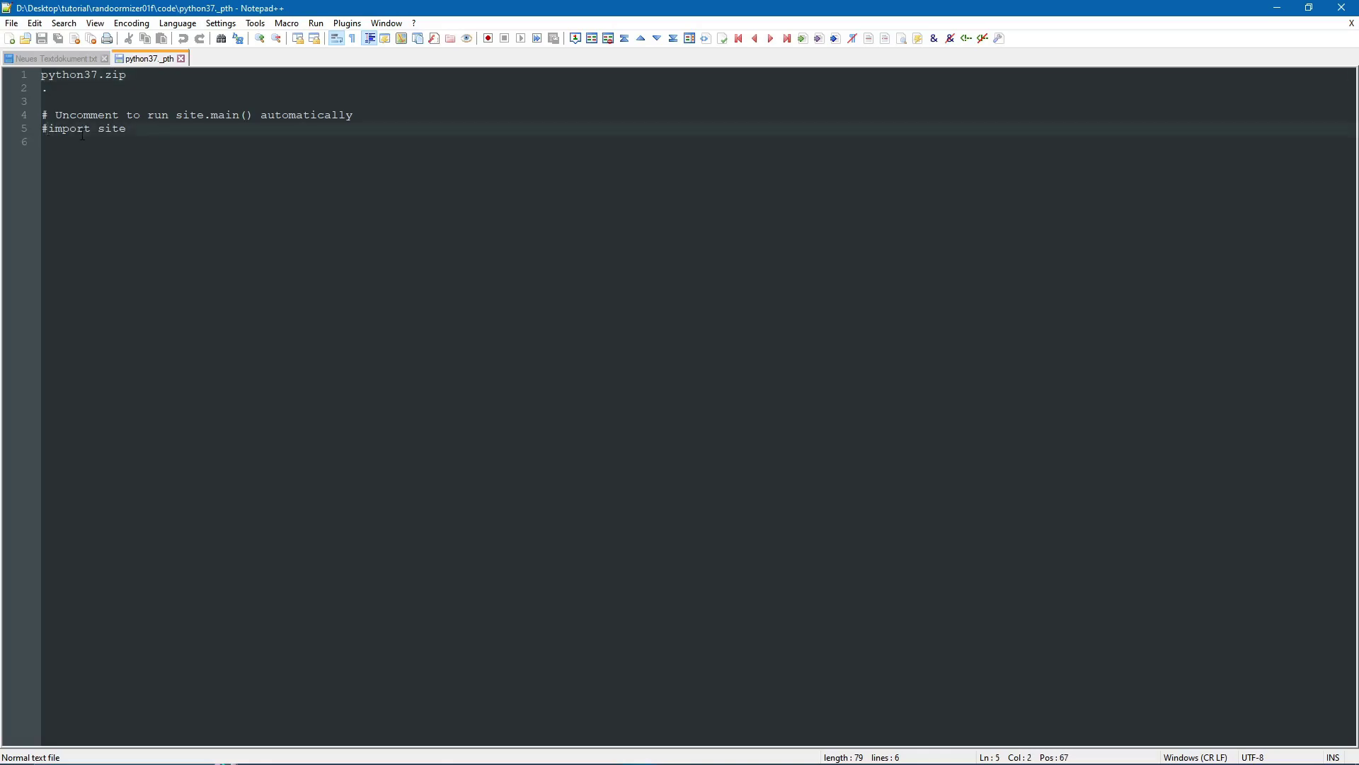
{"action": "key", "text": "BackSpace"}
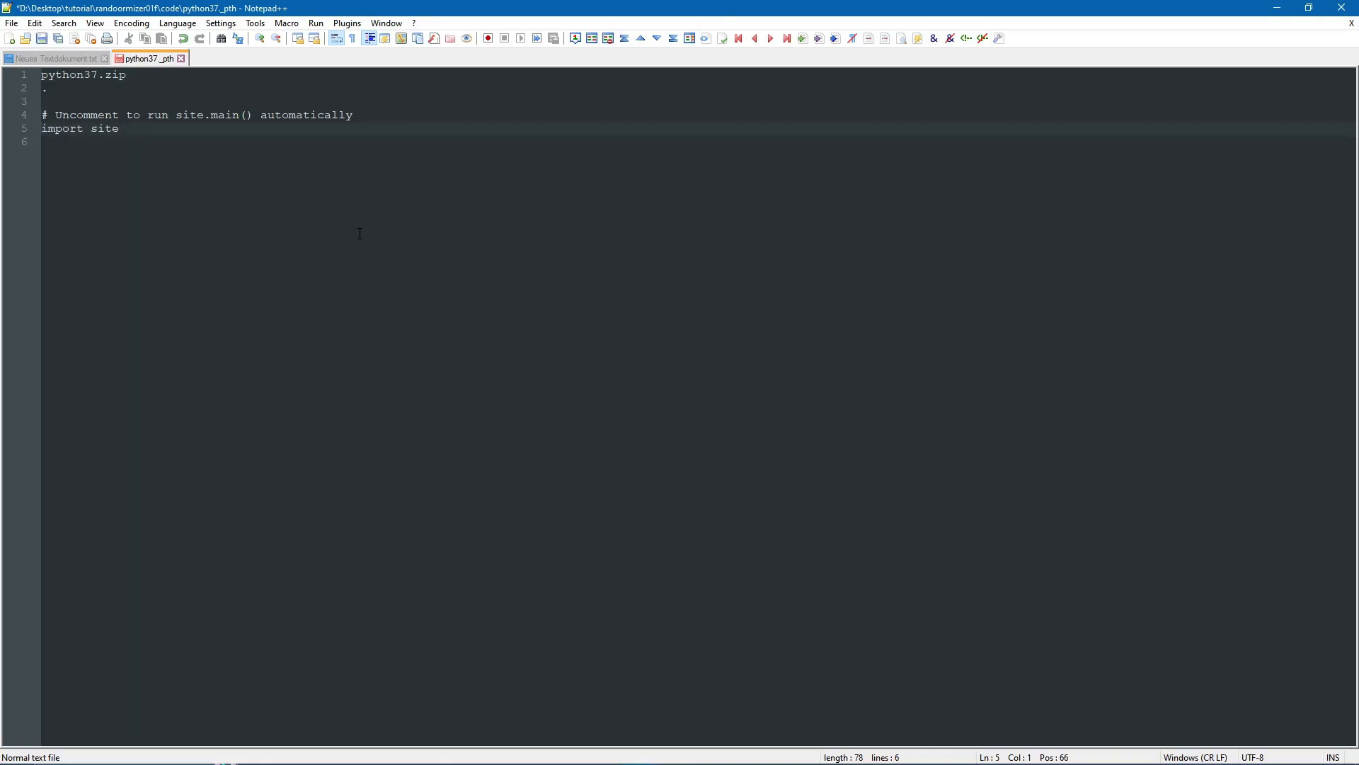
{"action": "key", "text": "ctrl+s"}
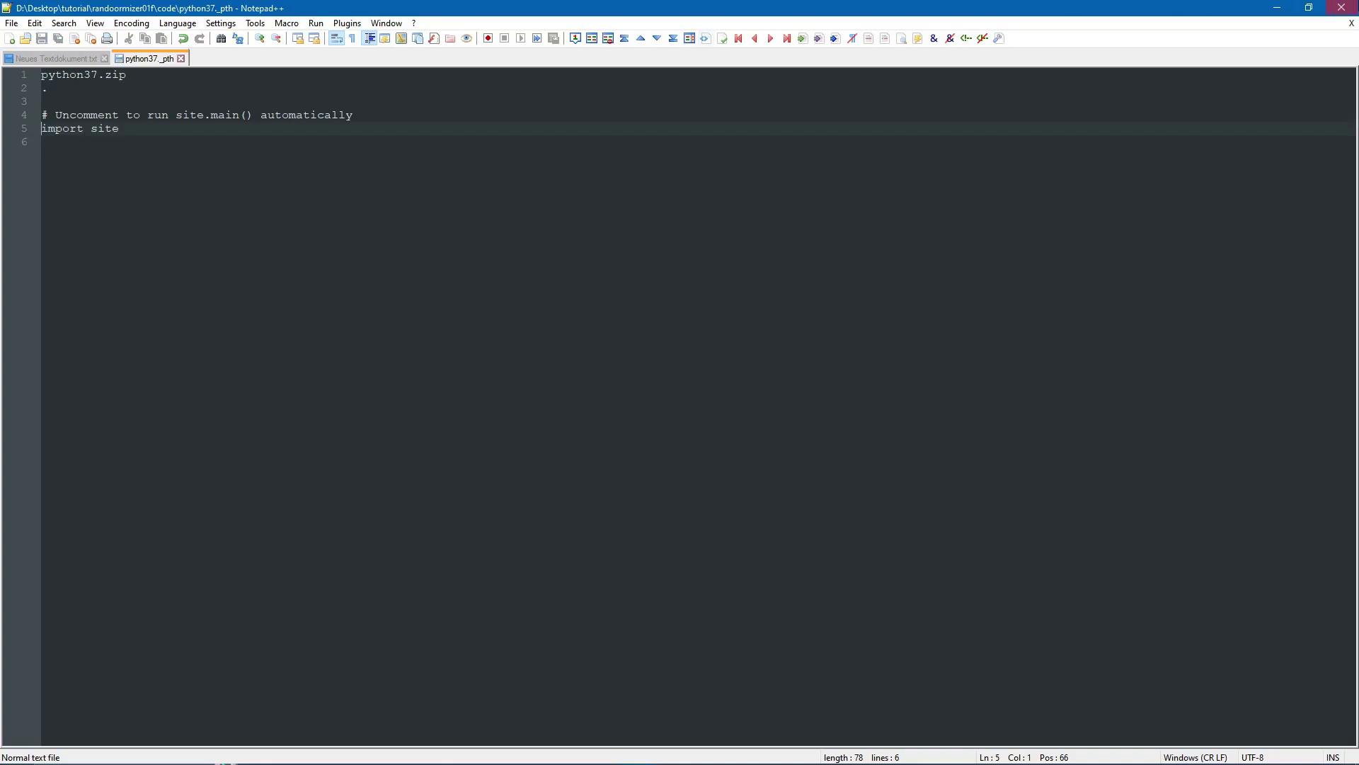
{"action": "key", "text": "alt+F4"}
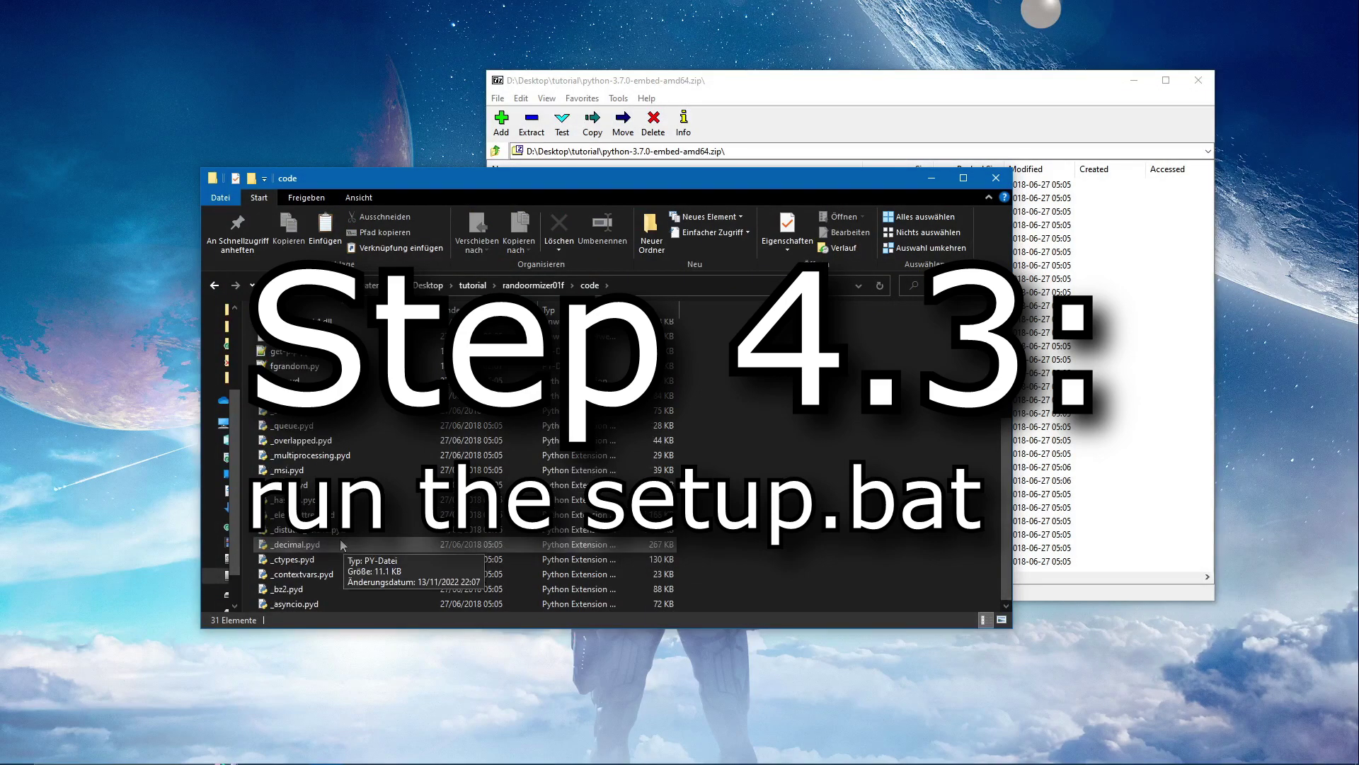
Step: Run setup.bat in randoormizer01f to install matplotlib and scipy 1.7.3 into the code folder
{"action": "left_click", "coordinate": [533, 285]}
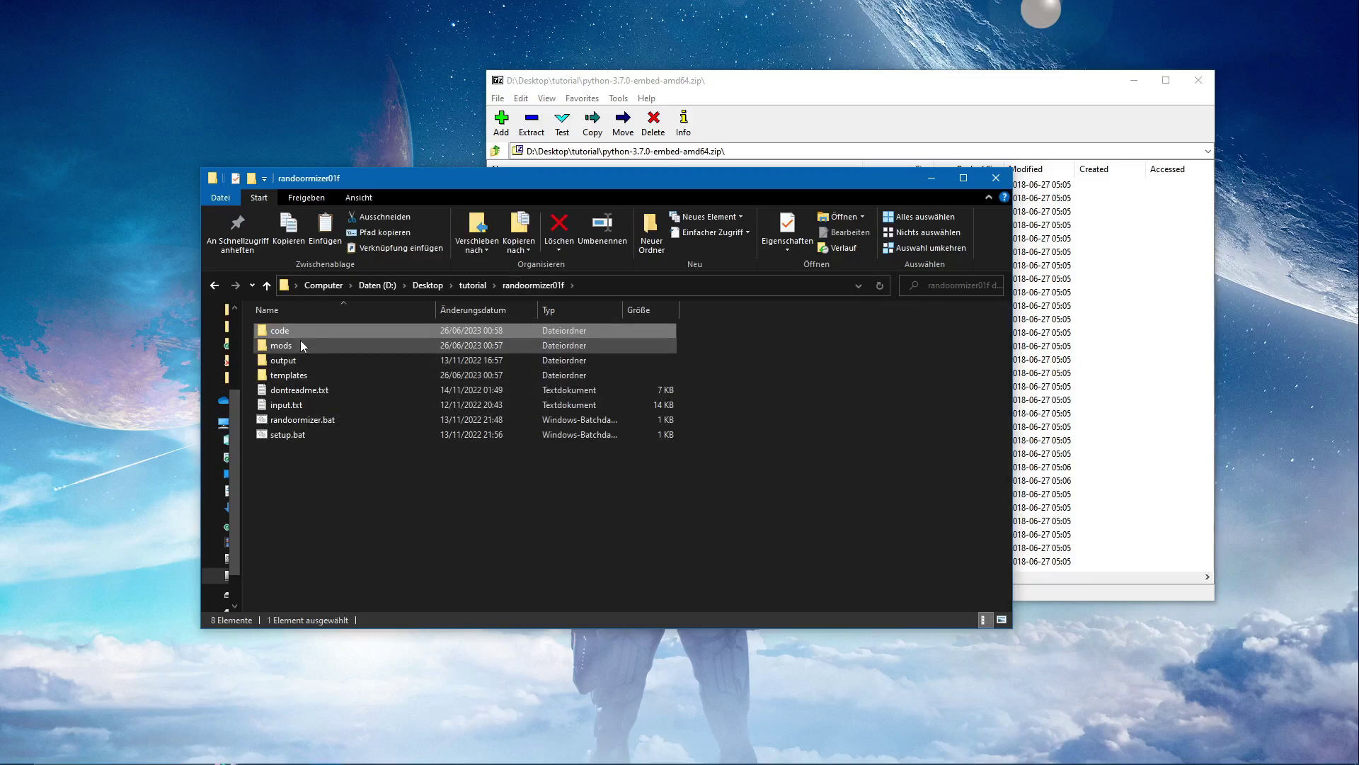
{"action": "left_click", "coordinate": [302, 444]}
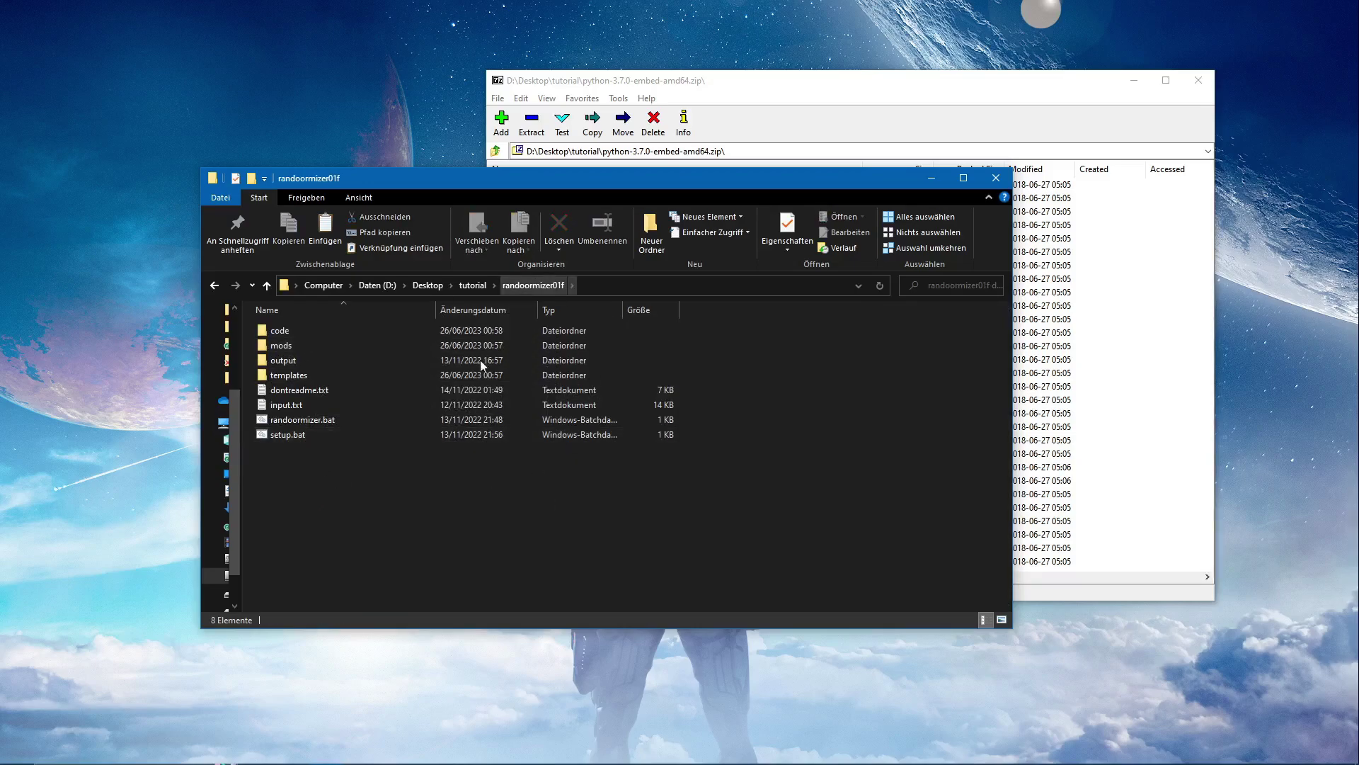
{"action": "left_click", "coordinate": [293, 437]}
{"action": "double_click", "coordinate": [293, 437]}
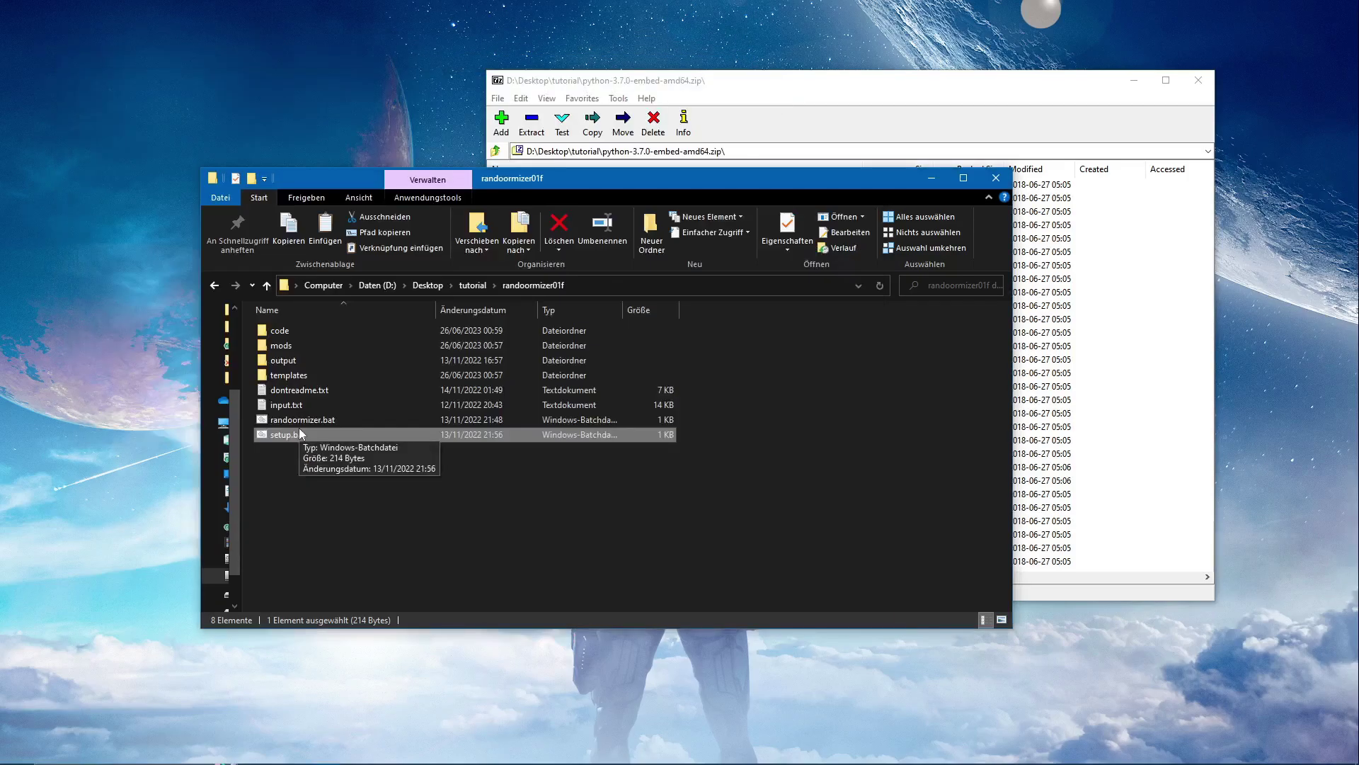
{"action": "left_click", "coordinate": [488, 498]}
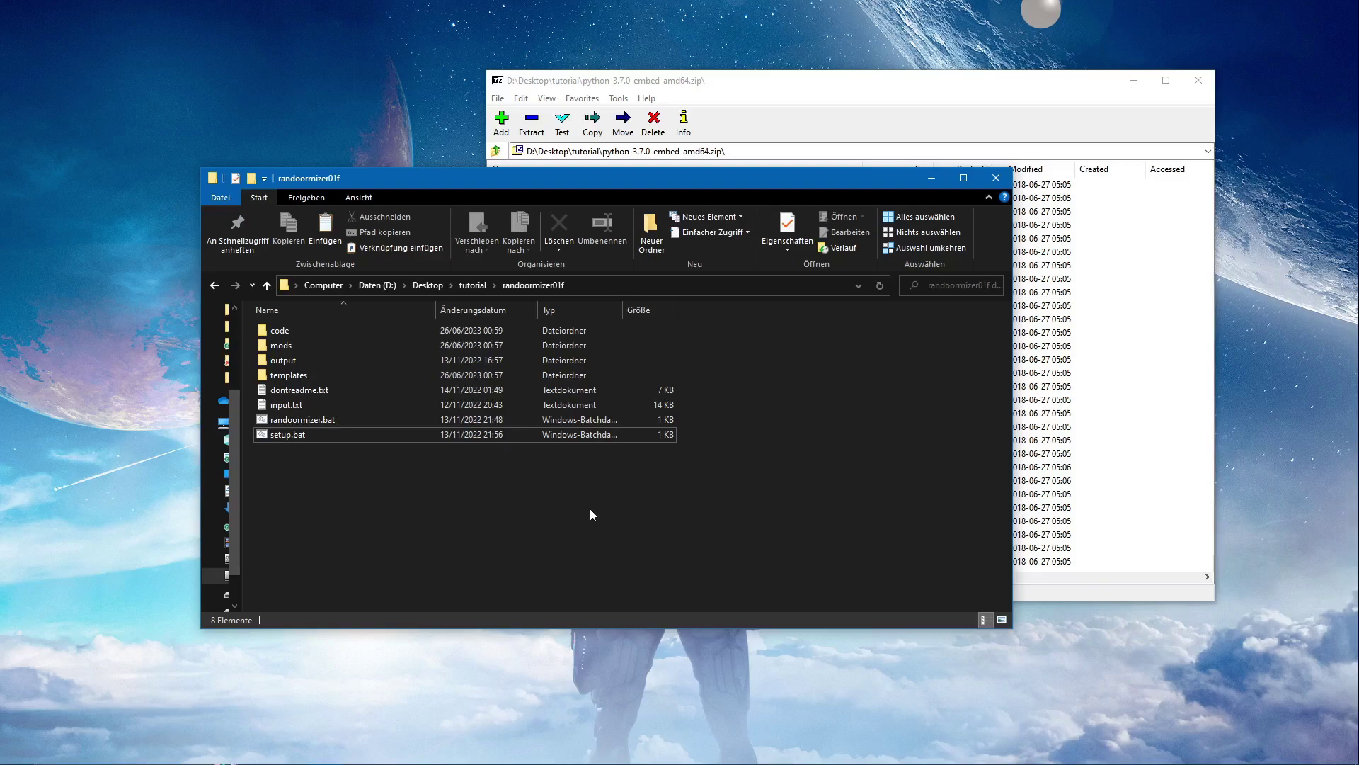
{"action": "left_click_drag", "start_coordinate": [565, 181], "coordinate": [570, 182]}
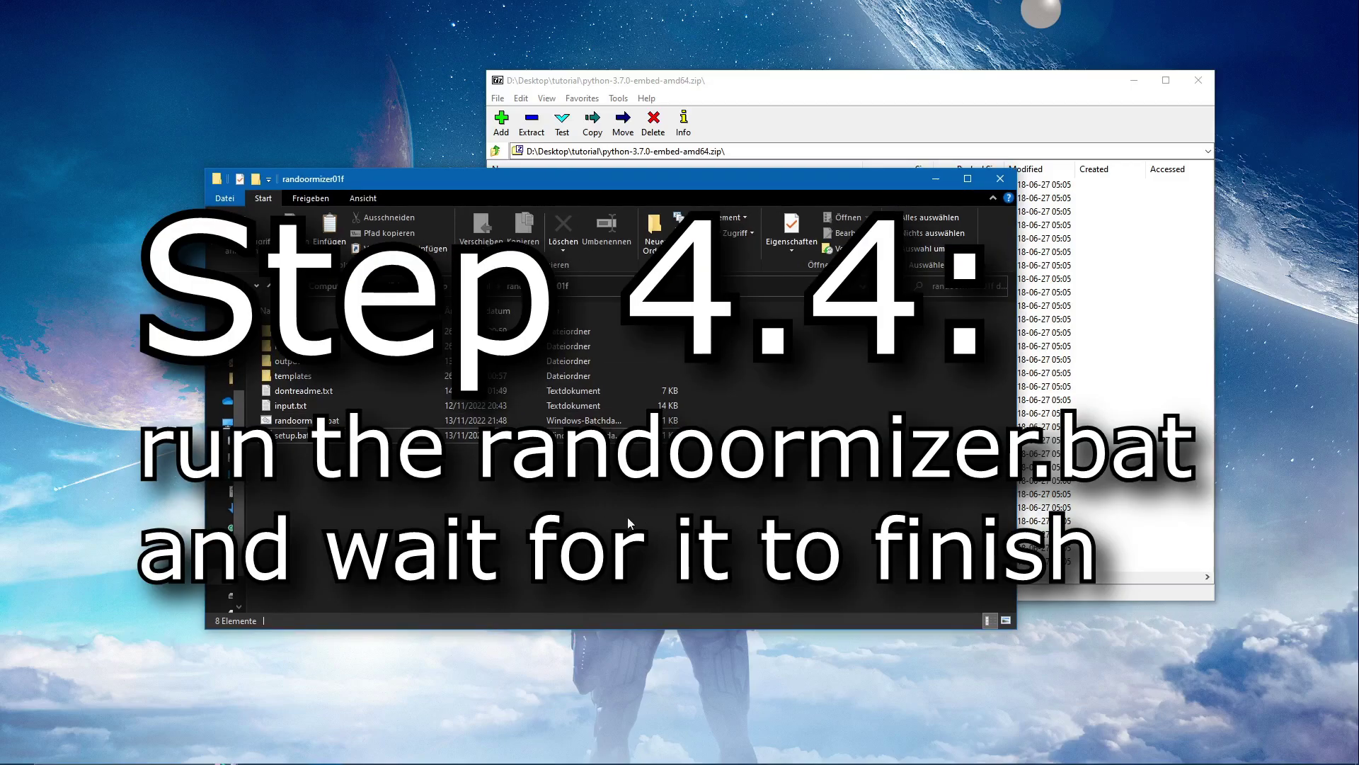
Step: Run randoormizer.bat, answer n to generate a new 208-node door layout, and close the console
{"action": "left_click", "coordinate": [460, 421]}
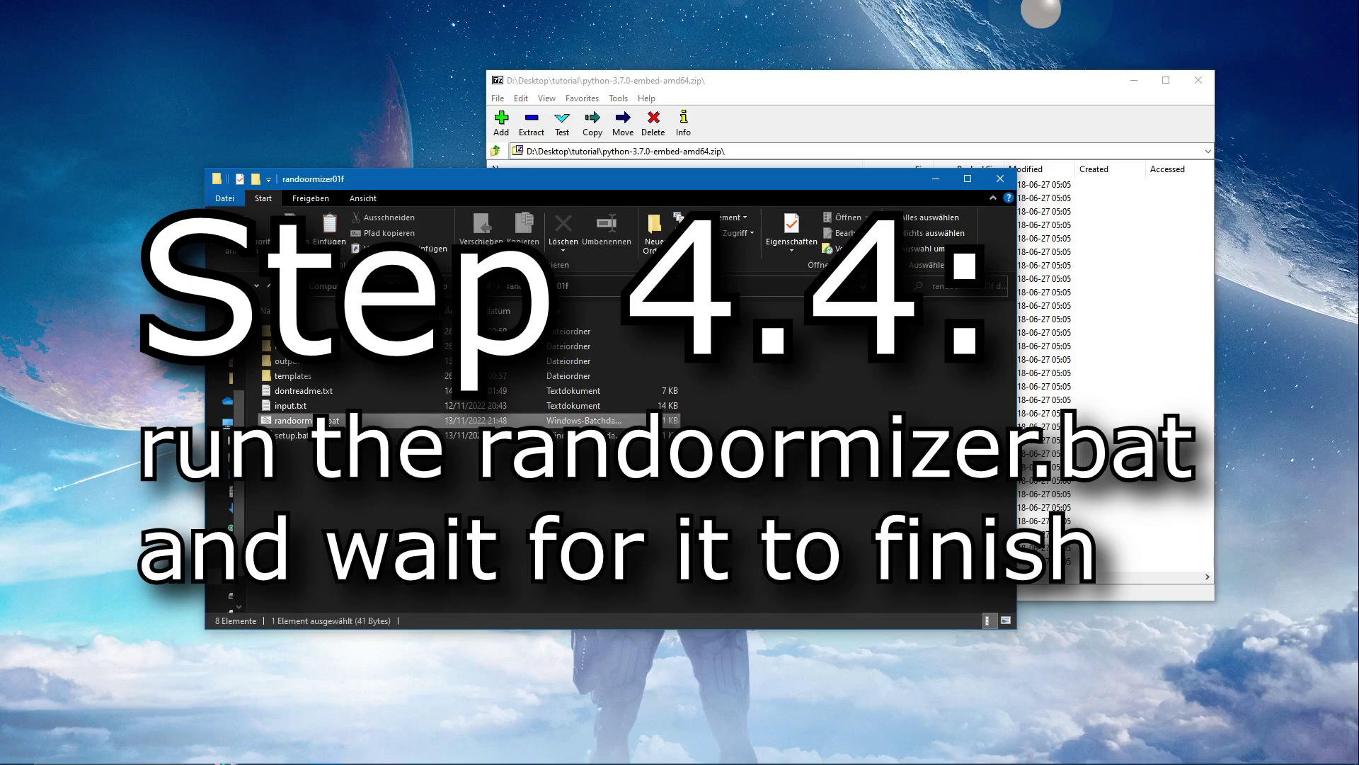
{"action": "double_click", "coordinate": [327, 423]}
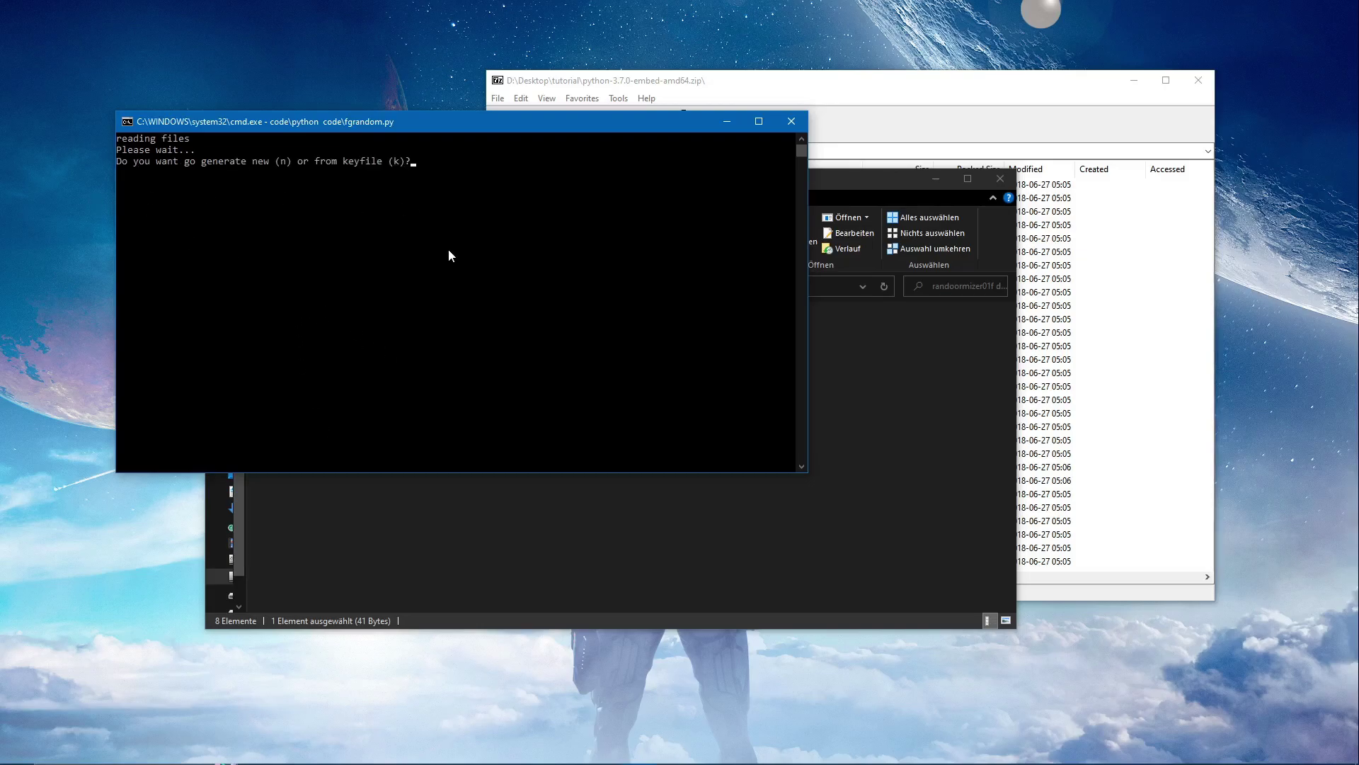
{"action": "type", "text": "n"}
{"action": "key", "text": "Return"}
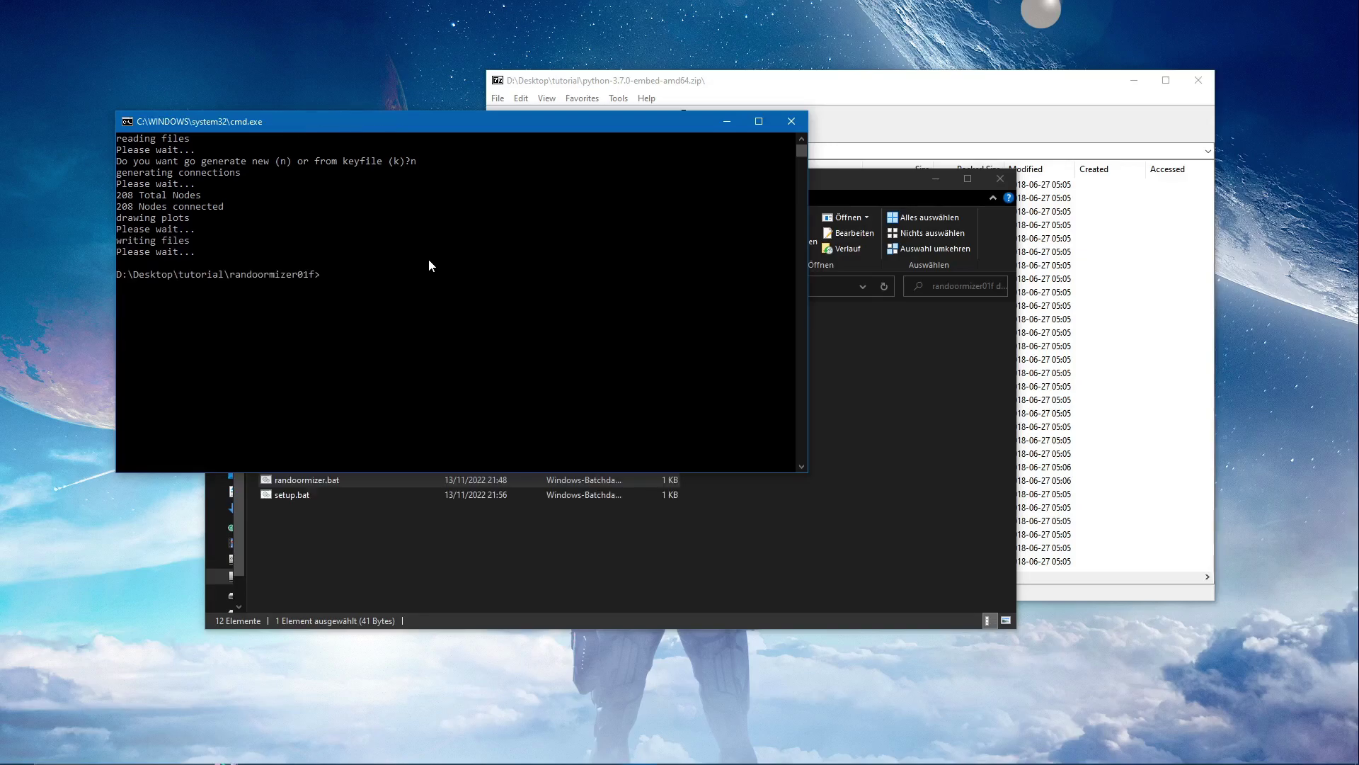
{"action": "left_click", "coordinate": [791, 122]}
{"action": "left_click", "coordinate": [440, 559]}
Step: View plot_small.png and plot_big.png to check the generated door network
{"action": "double_click", "coordinate": [305, 464]}
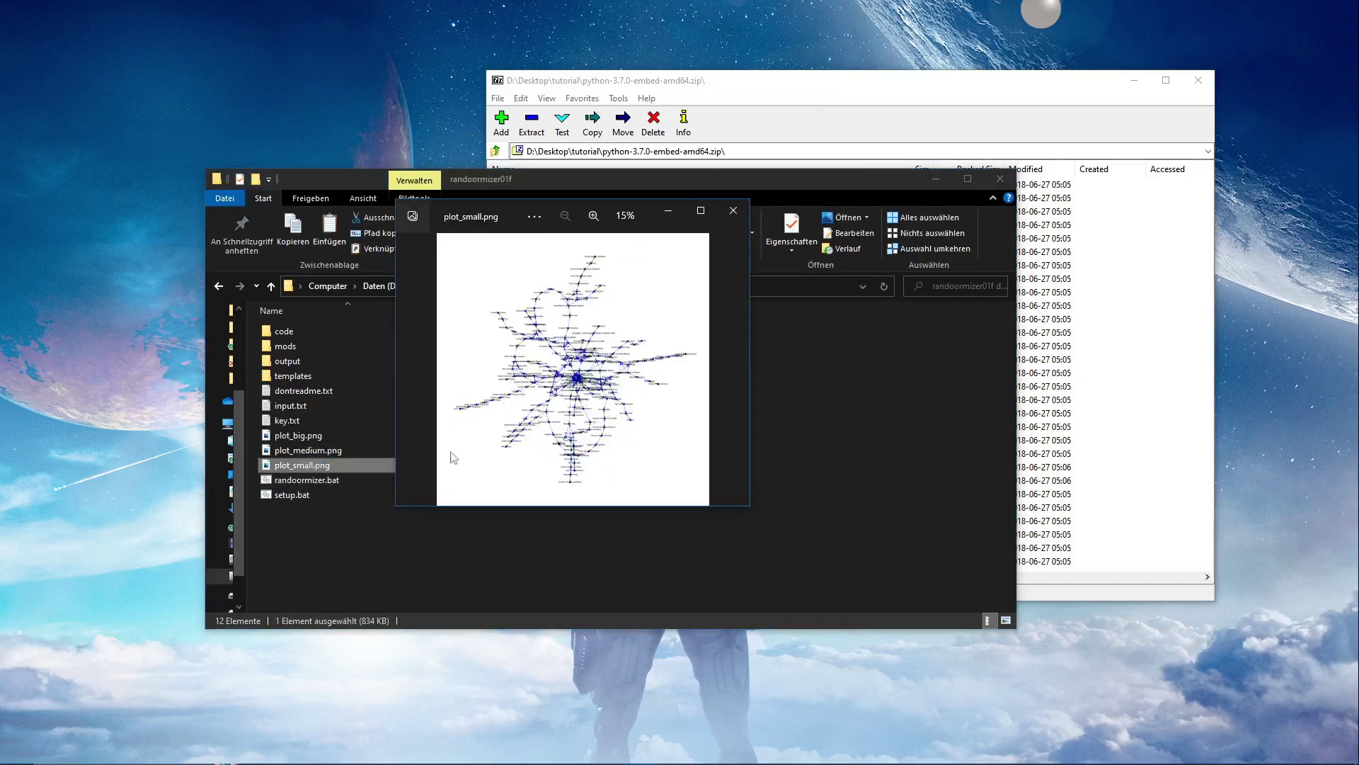
{"action": "left_click", "coordinate": [734, 210]}
{"action": "double_click", "coordinate": [311, 436]}
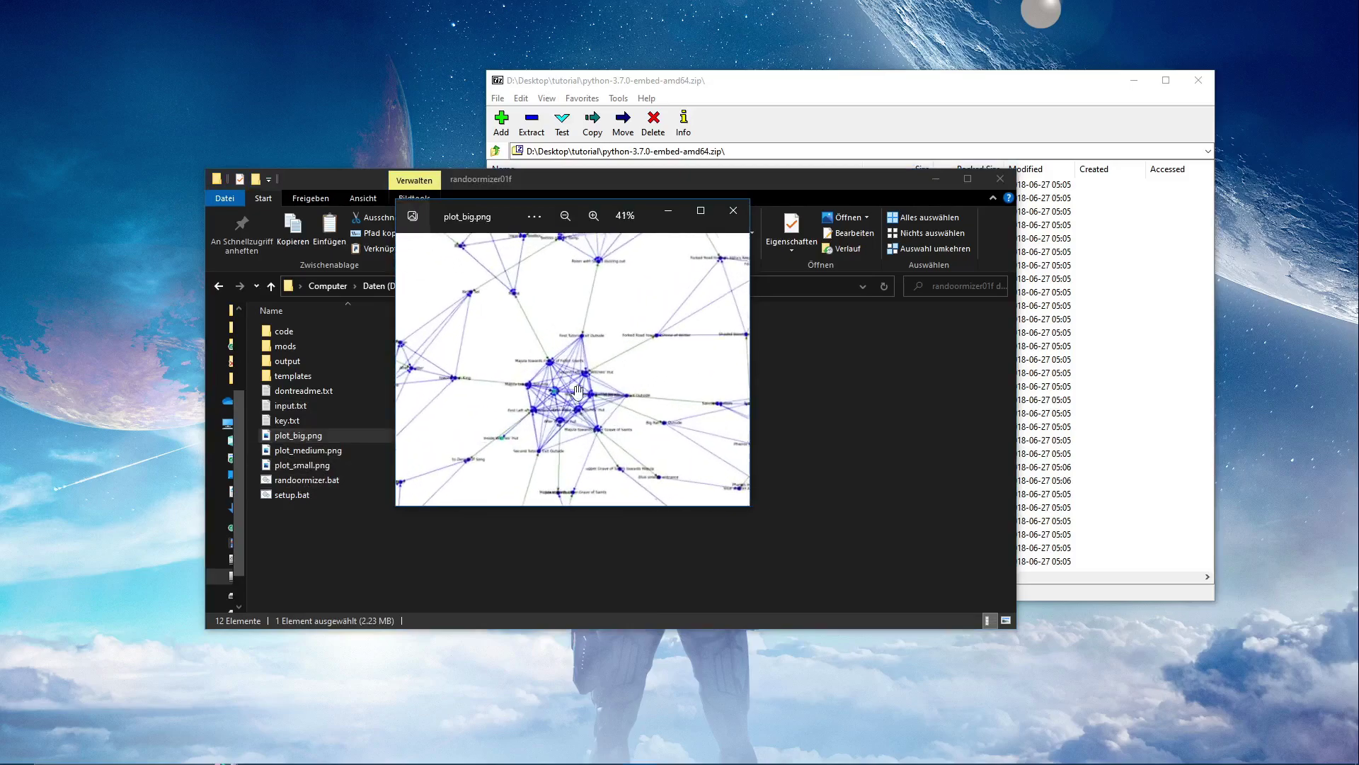
{"action": "scroll", "coordinate": [578, 390], "scroll_direction": "up", "scroll_amount": 2}
{"action": "left_click_drag", "start_coordinate": [616, 273], "coordinate": [735, 242]}
{"action": "left_click", "coordinate": [733, 210]}
{"action": "left_click", "coordinate": [494, 534]}
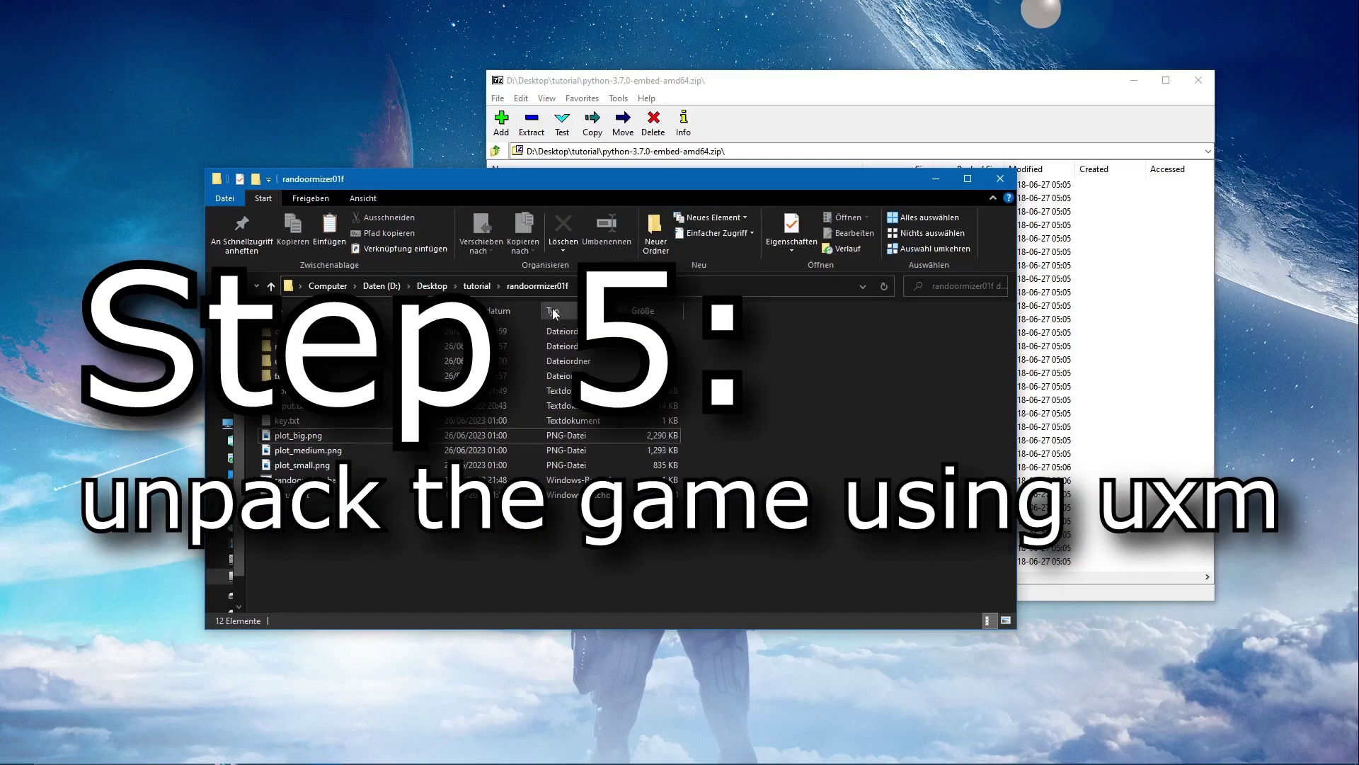
Step: Extract UXM Selective Unpack 2.1.7.1 into the tutorial folder and launch UXM Selective Unpack.exe
{"action": "left_click", "coordinate": [478, 285]}
{"action": "left_click", "coordinate": [330, 405]}
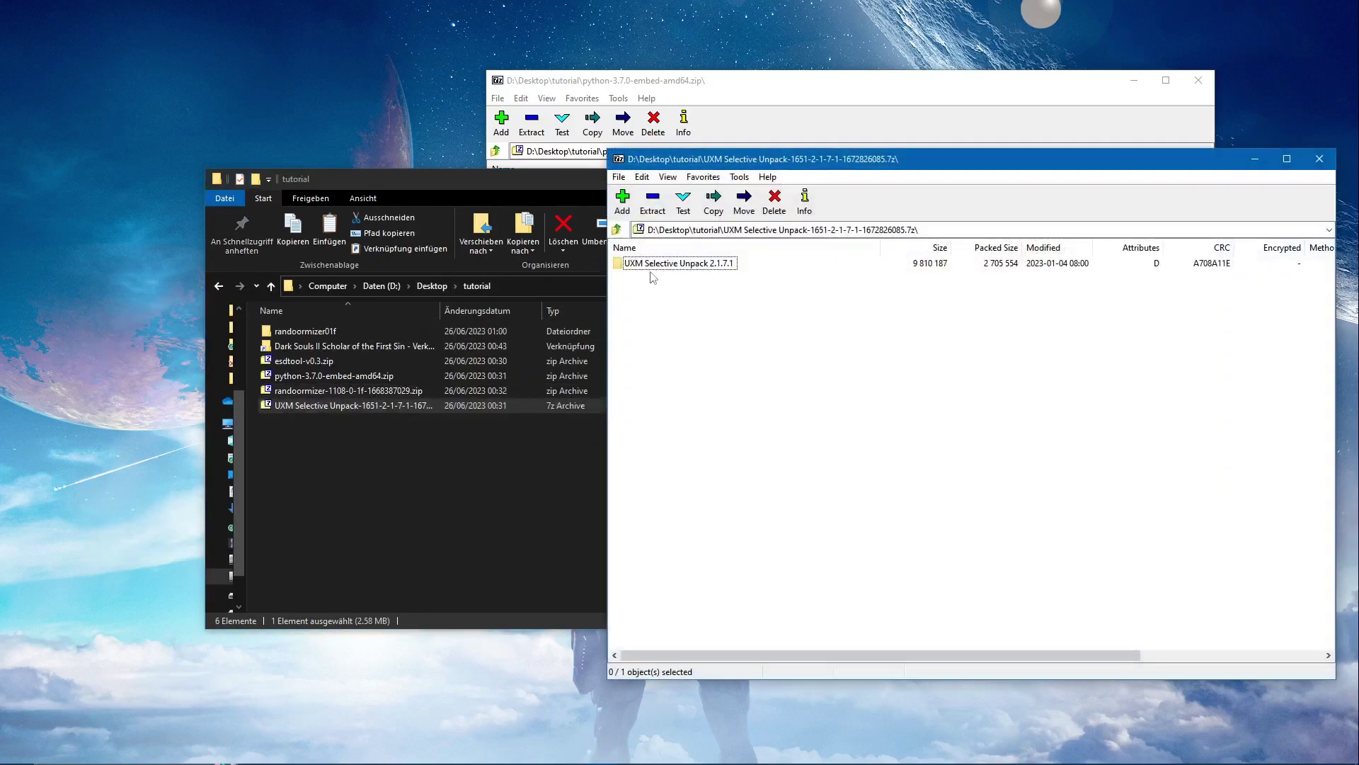
{"action": "left_click_drag", "start_coordinate": [665, 263], "coordinate": [335, 488]}
{"action": "left_click", "coordinate": [1069, 336]}
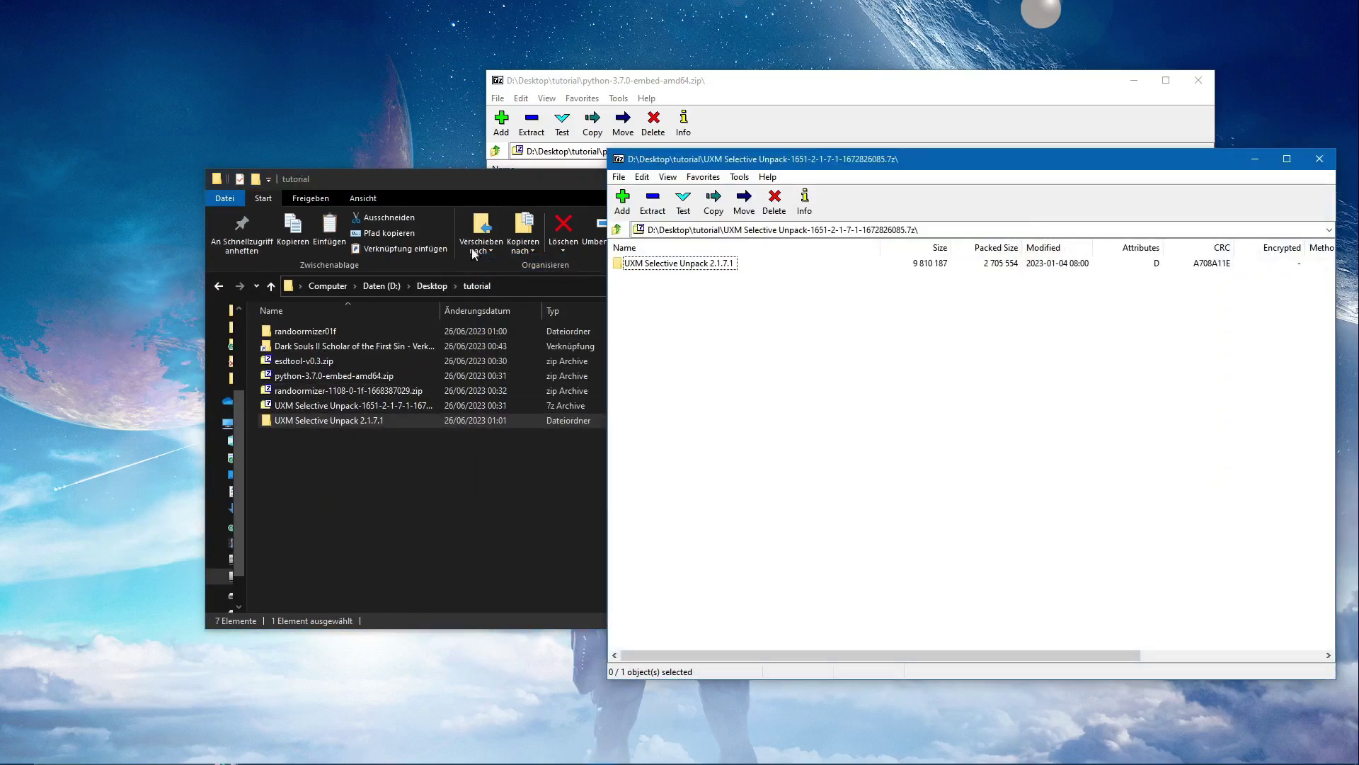
{"action": "left_click", "coordinate": [1334, 162]}
{"action": "double_click", "coordinate": [364, 420]}
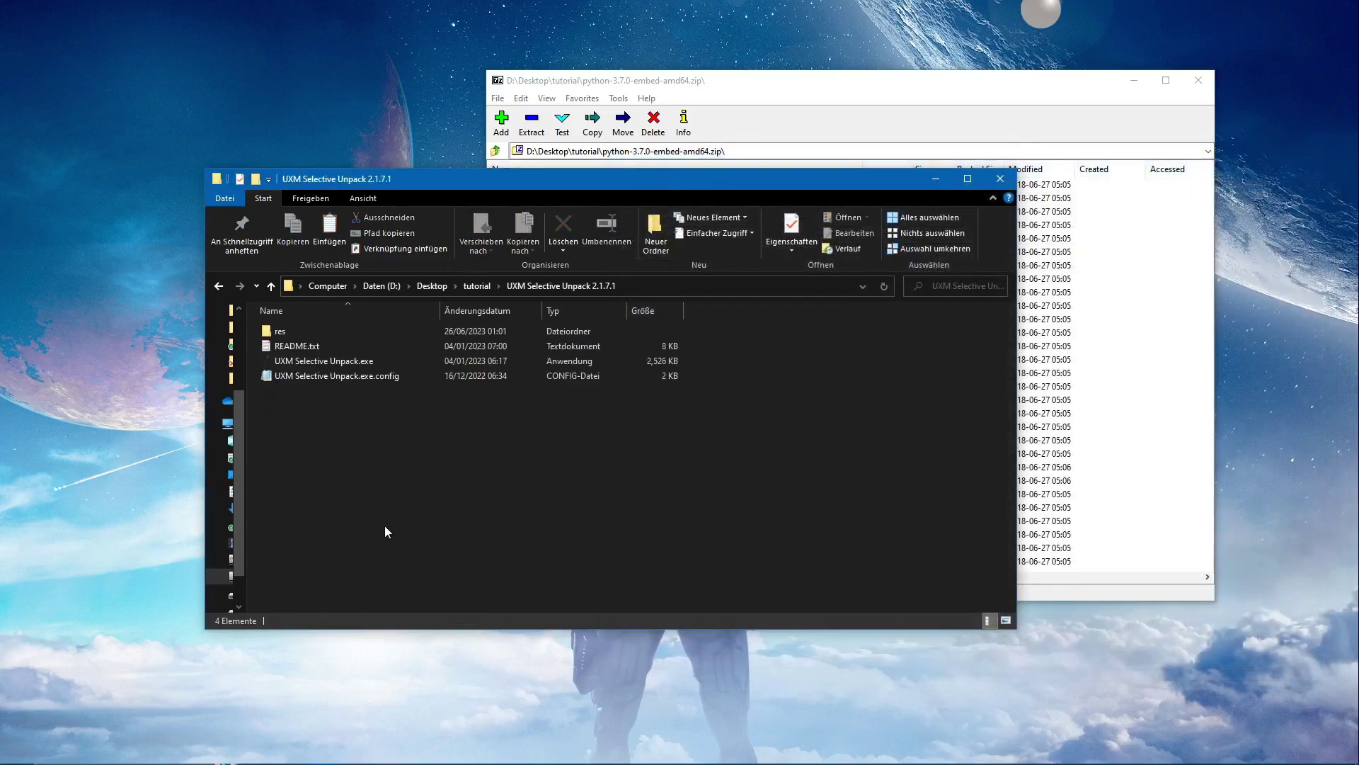
{"action": "left_click", "coordinate": [347, 363]}
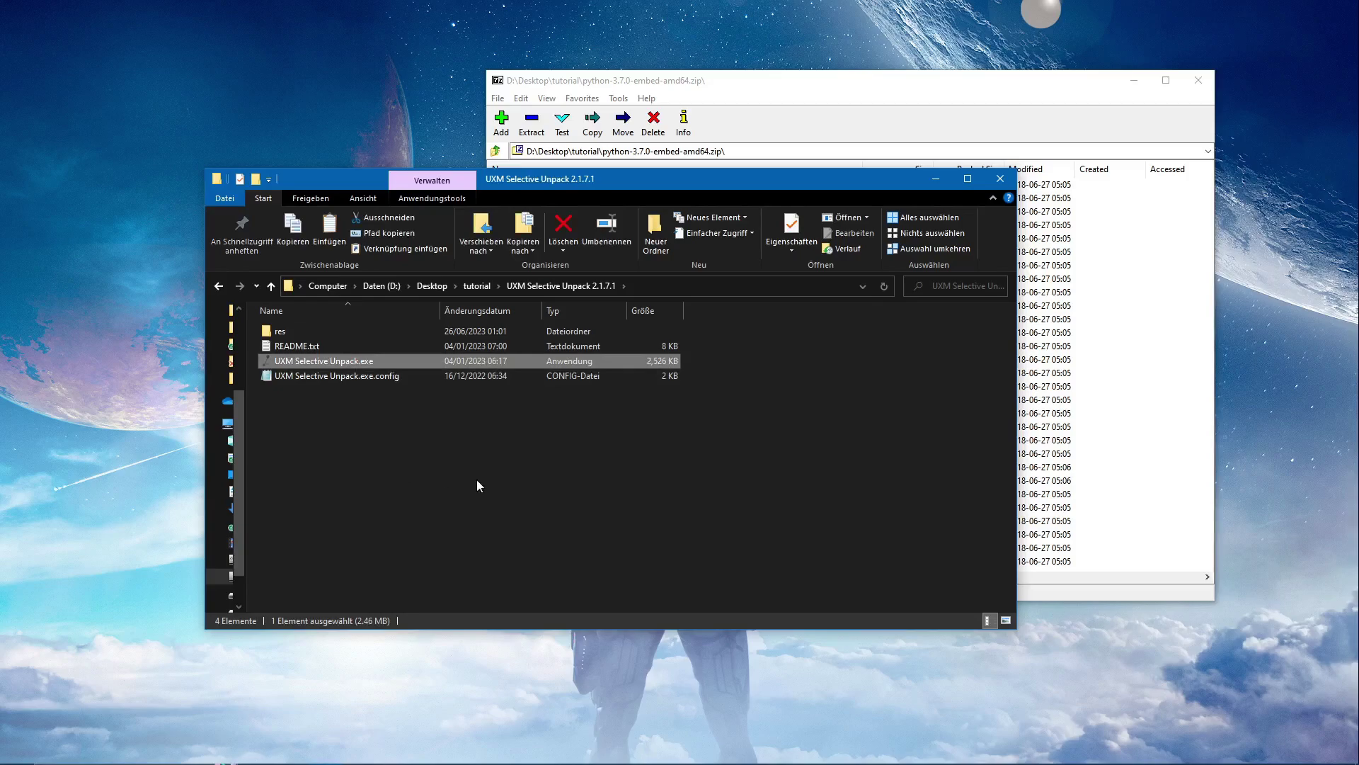
{"action": "key", "text": "Return"}
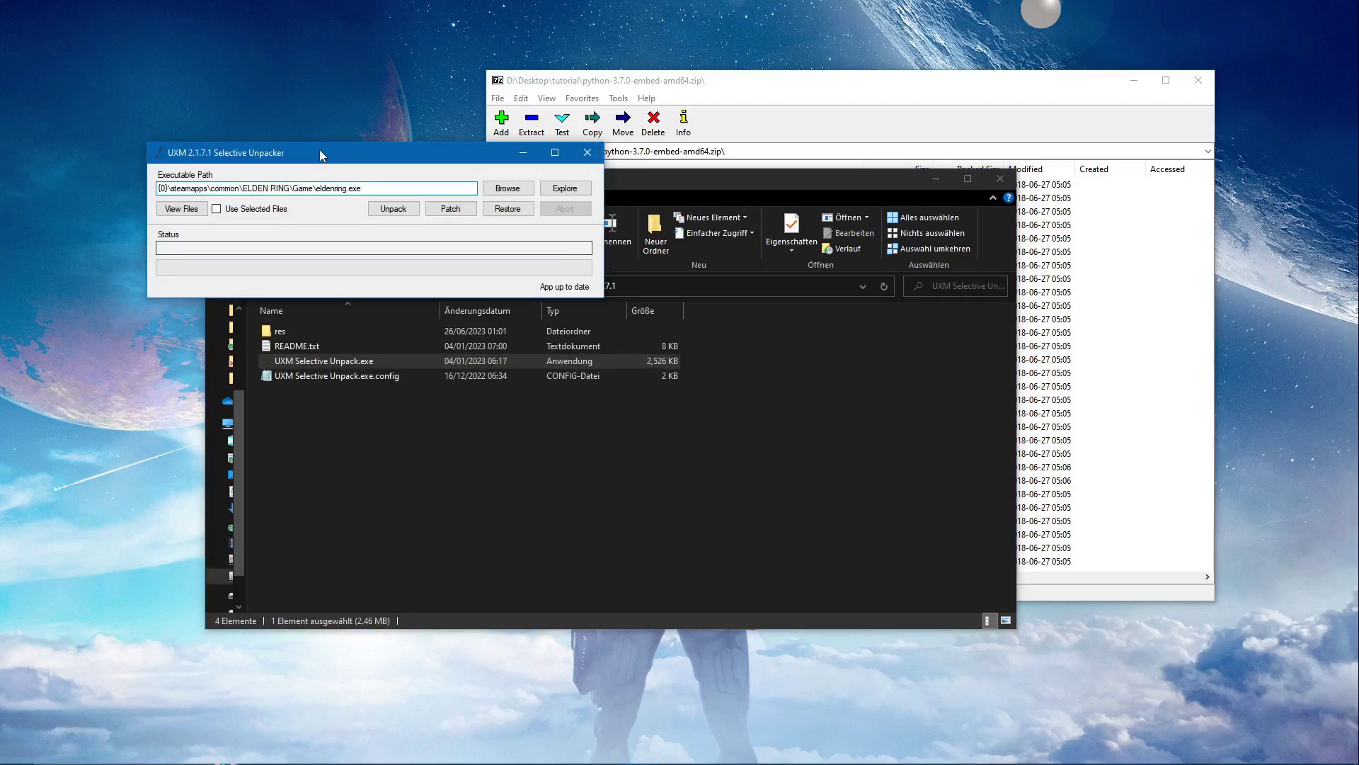
{"action": "left_click_drag", "start_coordinate": [320, 150], "coordinate": [416, 282]}
Step: Browse to E:\Steam\steamapps\common\Dark Souls II Scholar of the First Sin\Game and pick DarkSoulsII.exe
{"action": "left_click", "coordinate": [604, 318]}
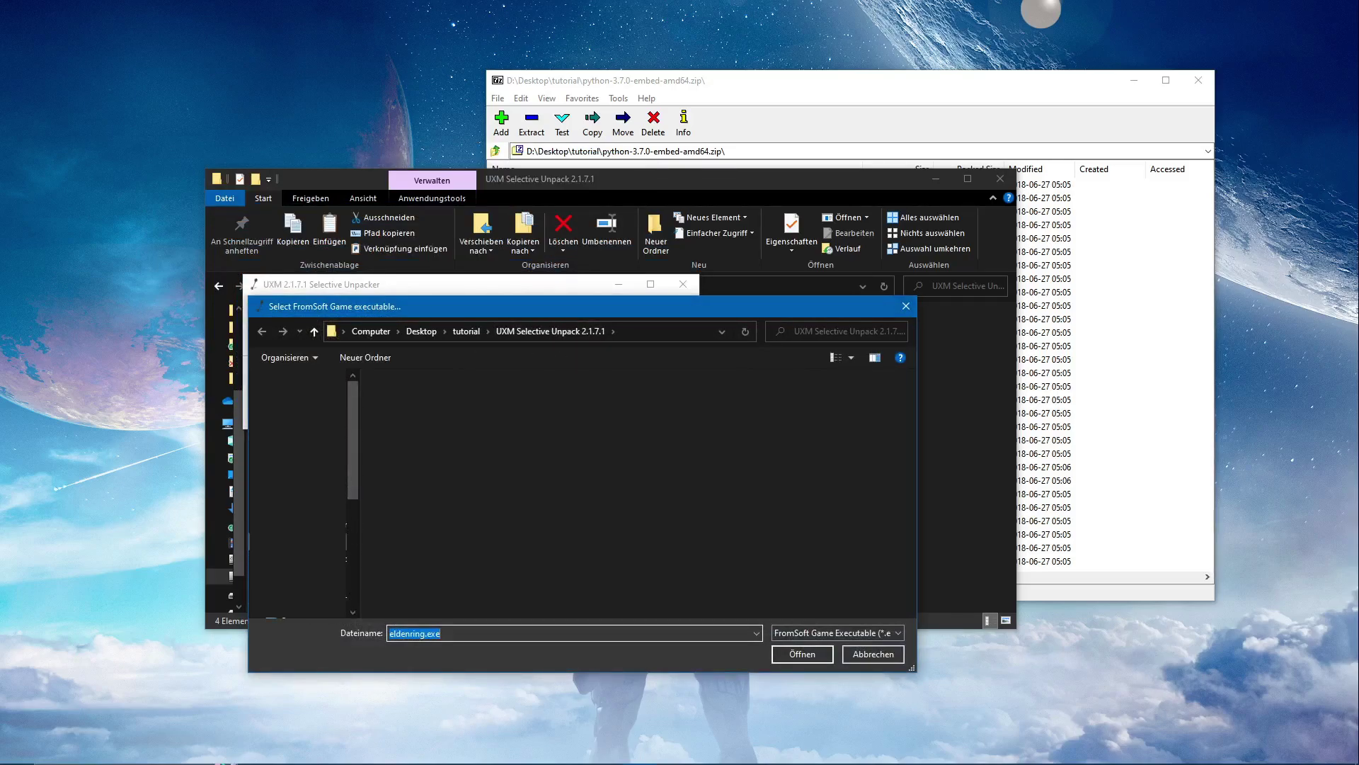
{"action": "left_click_drag", "start_coordinate": [356, 489], "coordinate": [356, 591]}
{"action": "left_click", "coordinate": [283, 595]}
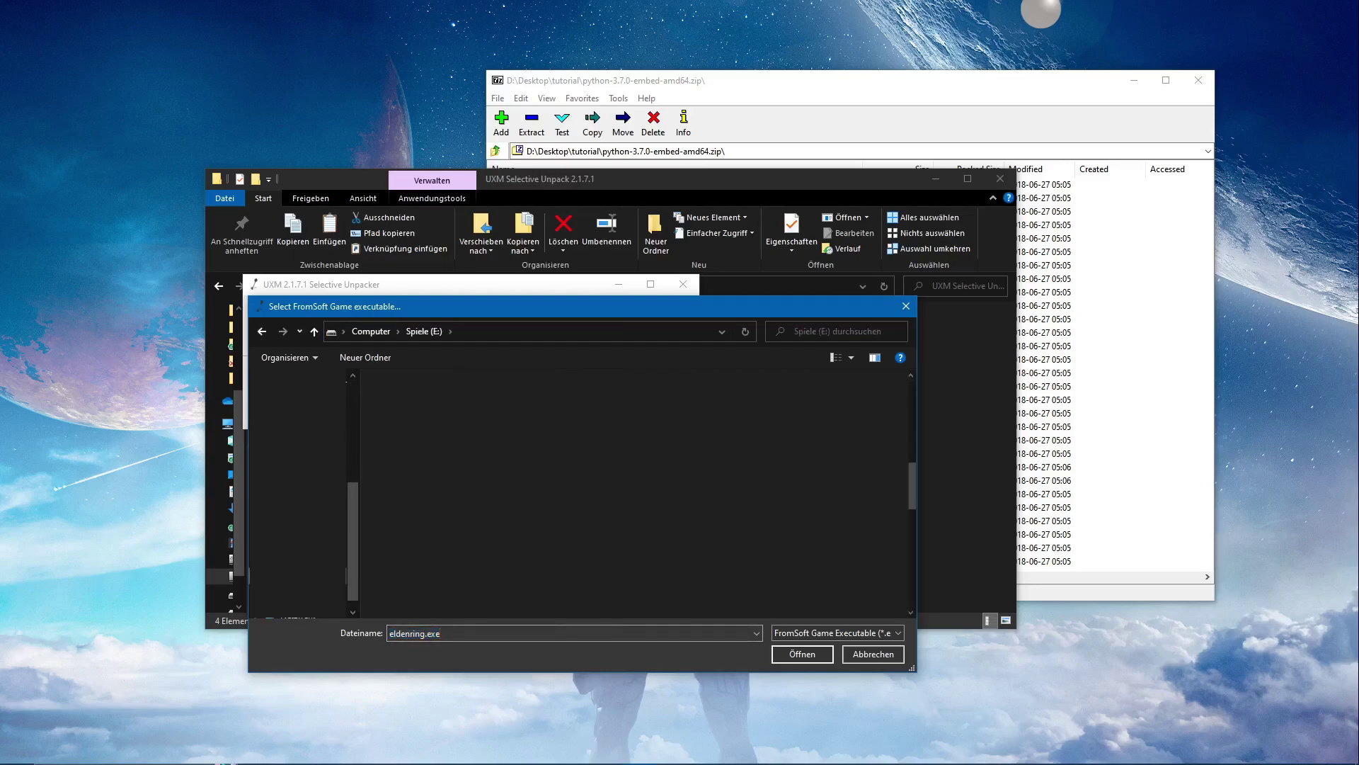
{"action": "double_click", "coordinate": [419, 399]}
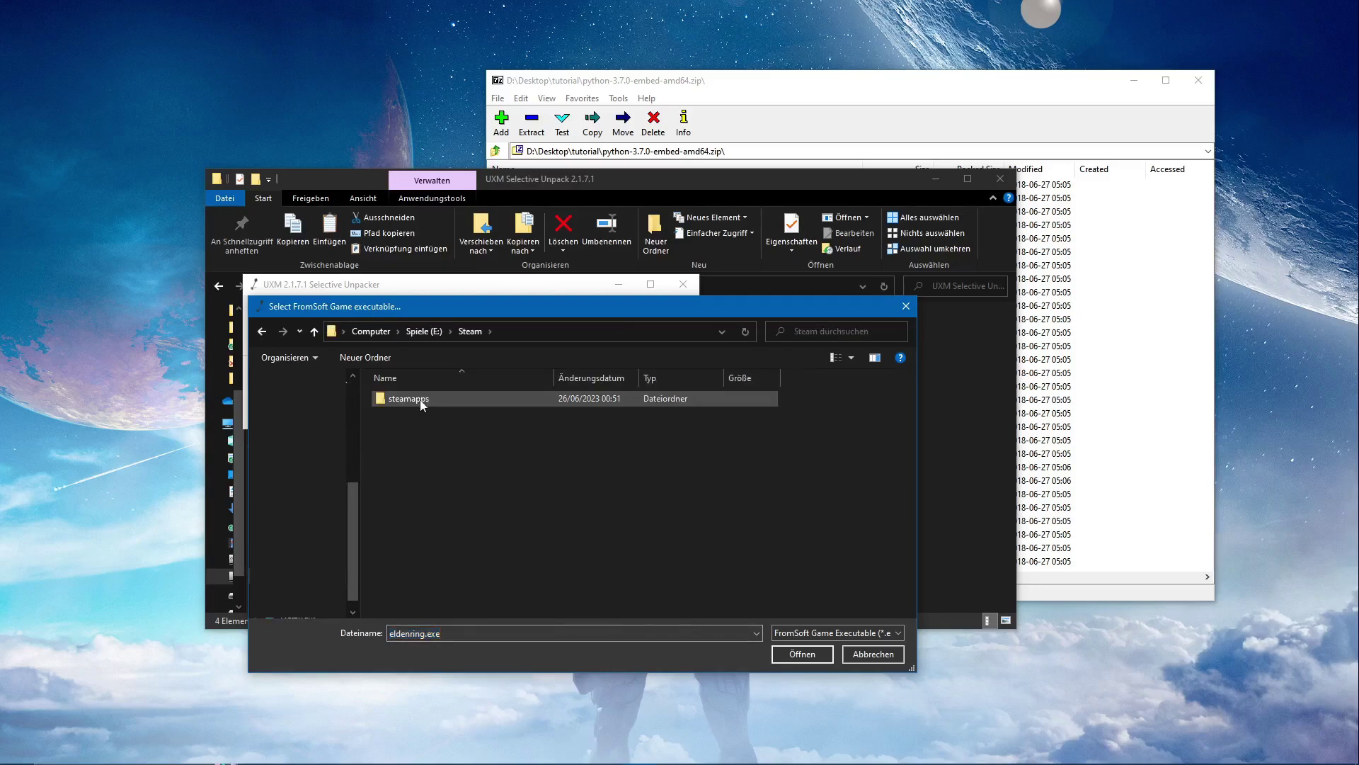
{"action": "double_click", "coordinate": [420, 401]}
{"action": "double_click", "coordinate": [422, 402]}
{"action": "scroll", "coordinate": [430, 483], "scroll_direction": "down", "scroll_amount": 2}
{"action": "scroll", "coordinate": [443, 453], "scroll_direction": "up", "scroll_amount": 3}
{"action": "double_click", "coordinate": [449, 429]}
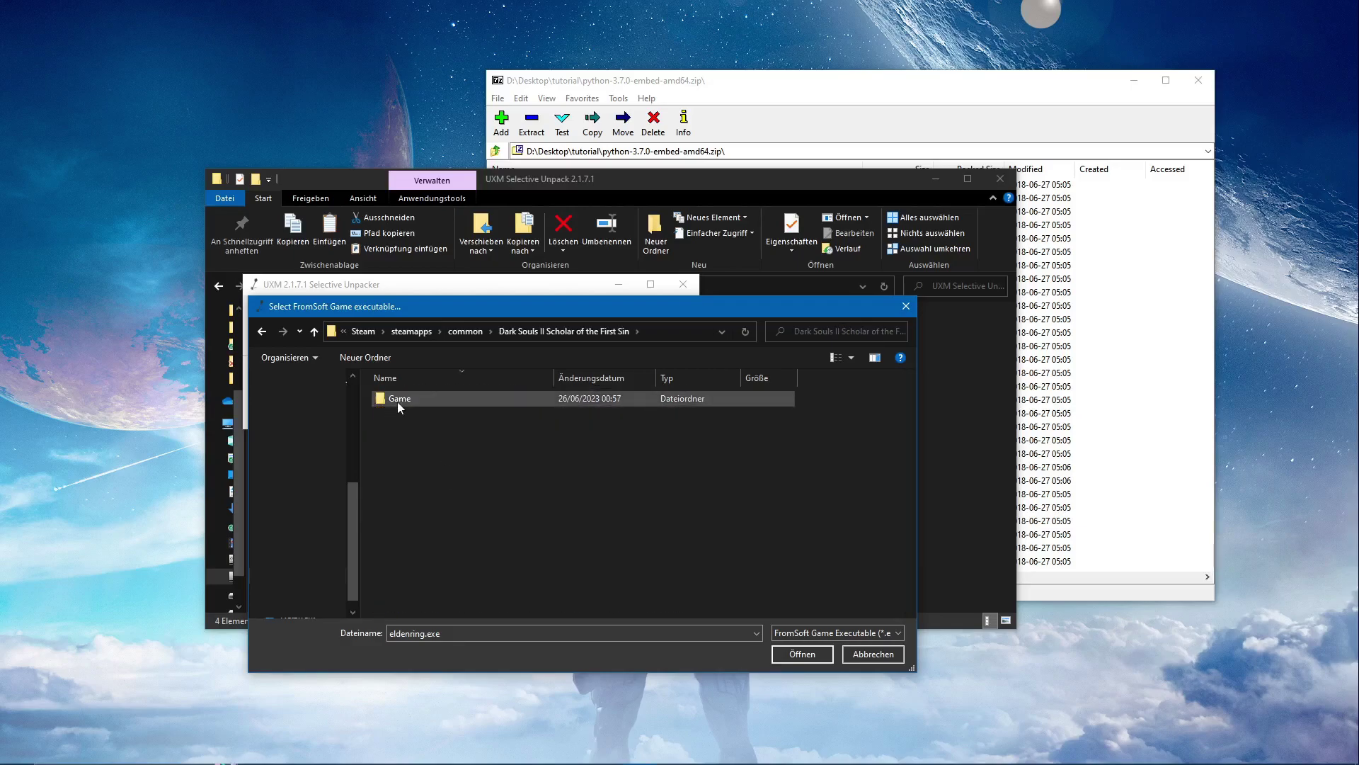
{"action": "double_click", "coordinate": [397, 401]}
{"action": "left_click", "coordinate": [421, 533]}
{"action": "left_click_drag", "start_coordinate": [488, 314], "coordinate": [473, 237]}
Step: Unpack the Dark Souls II archives for DarkSoulsII.exe, then patch the executable to use them
{"action": "left_click", "coordinate": [780, 577]}
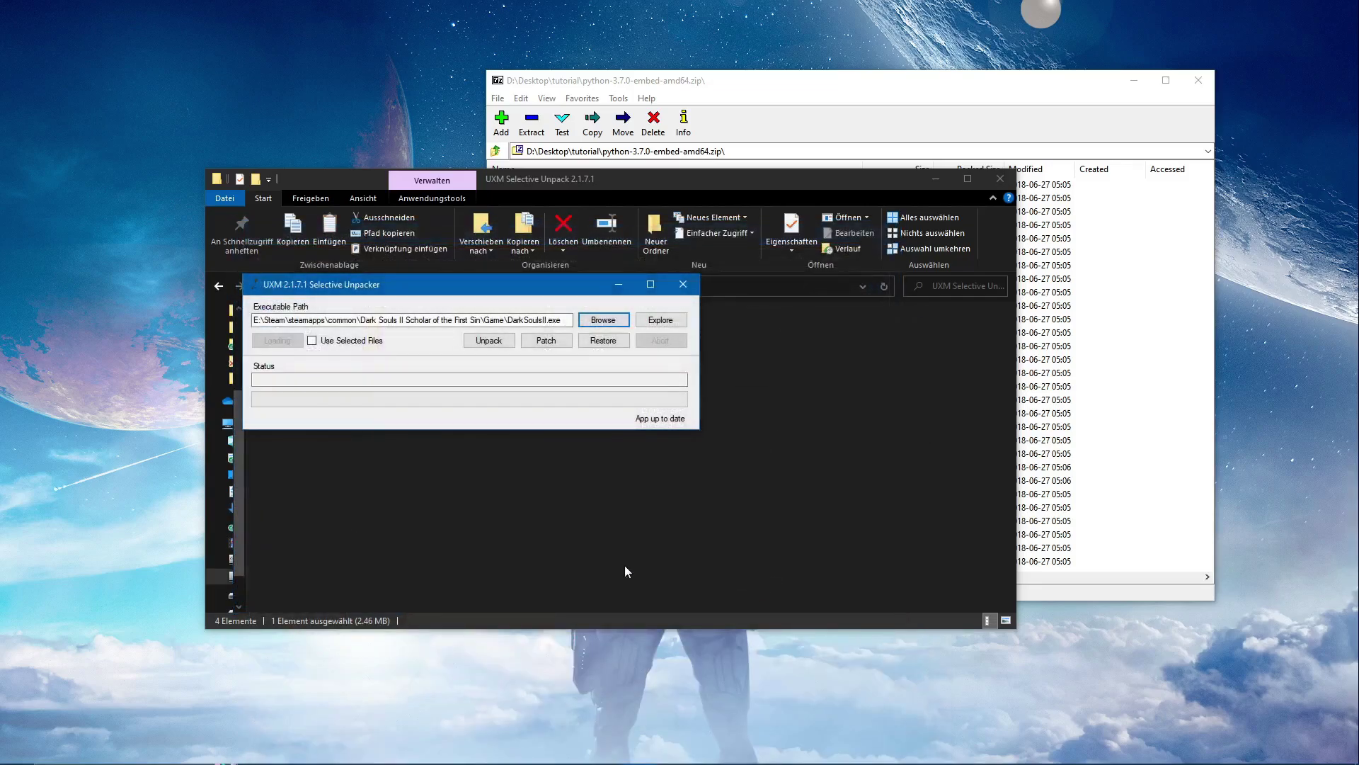
{"action": "left_click", "coordinate": [487, 342]}
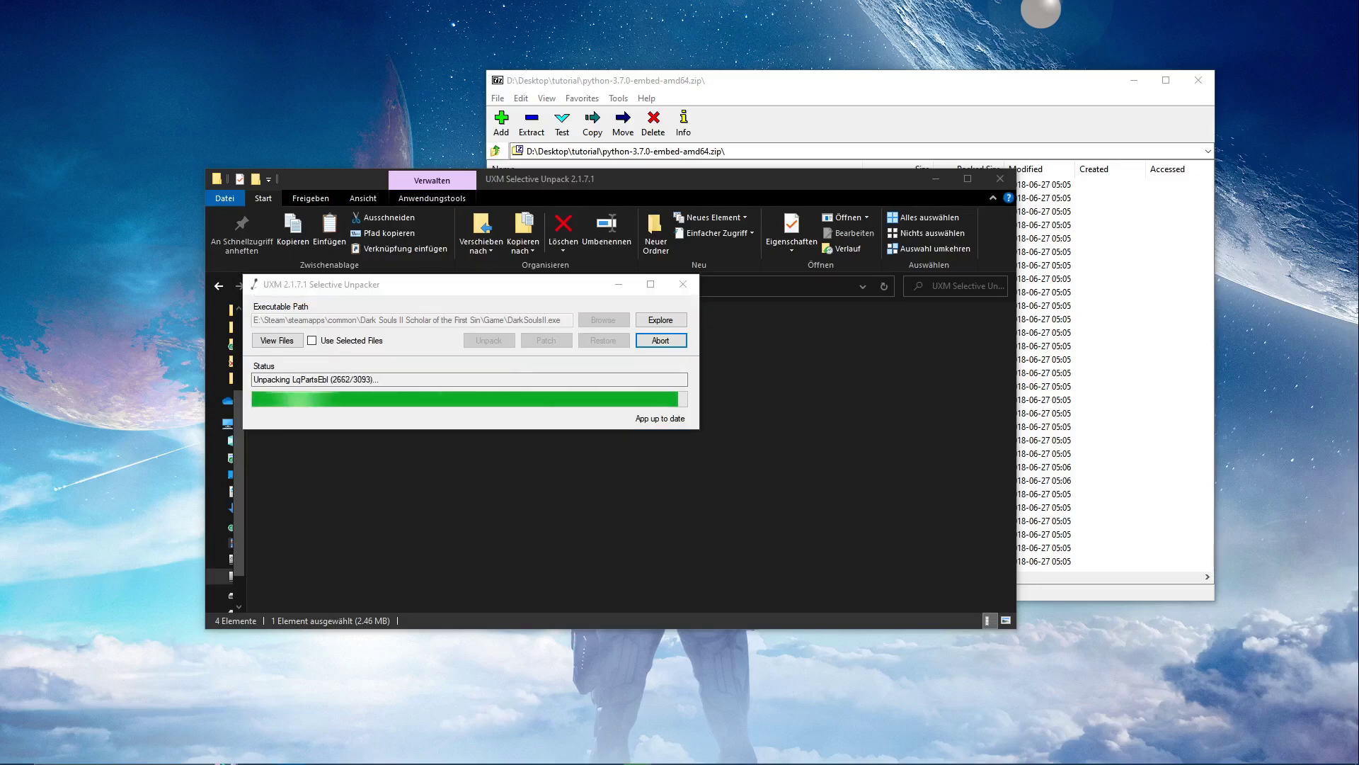
{"action": "left_click", "coordinate": [495, 289]}
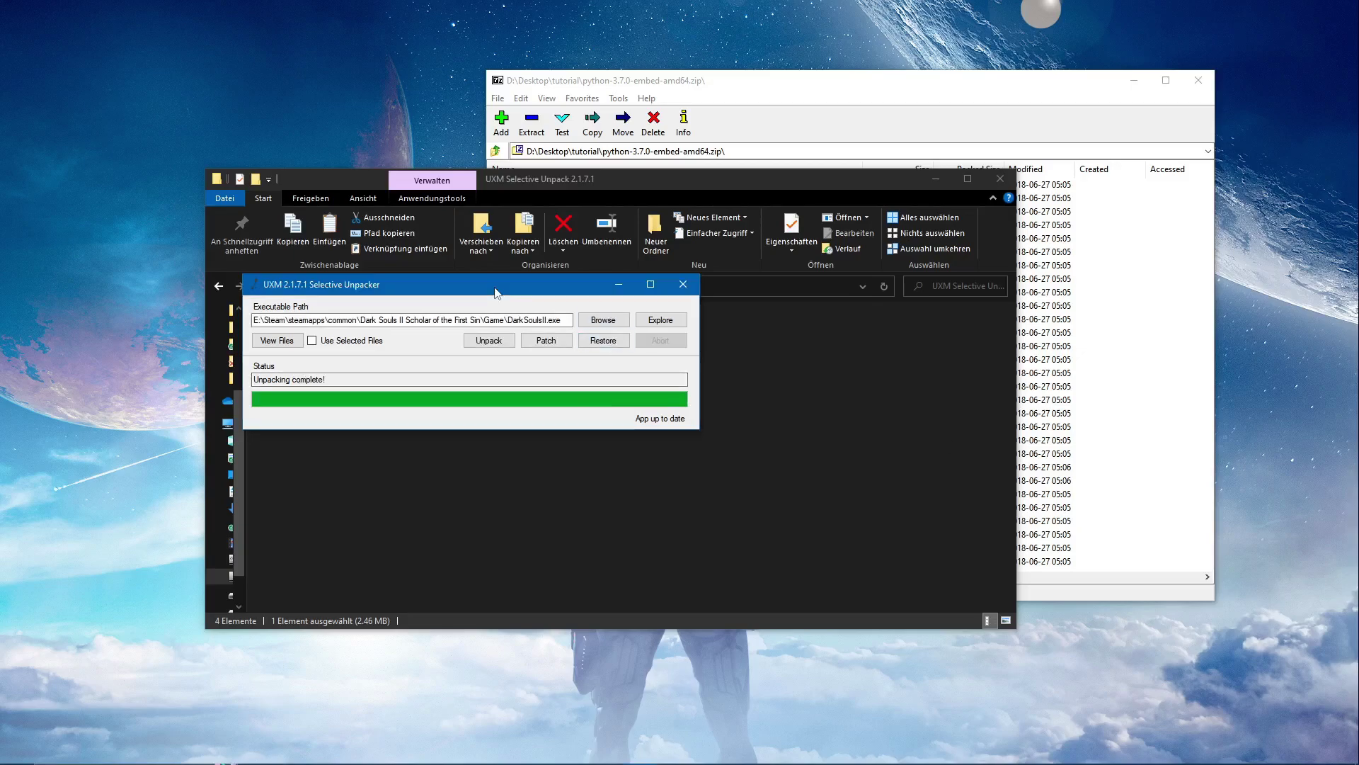
{"action": "left_click", "coordinate": [561, 343]}
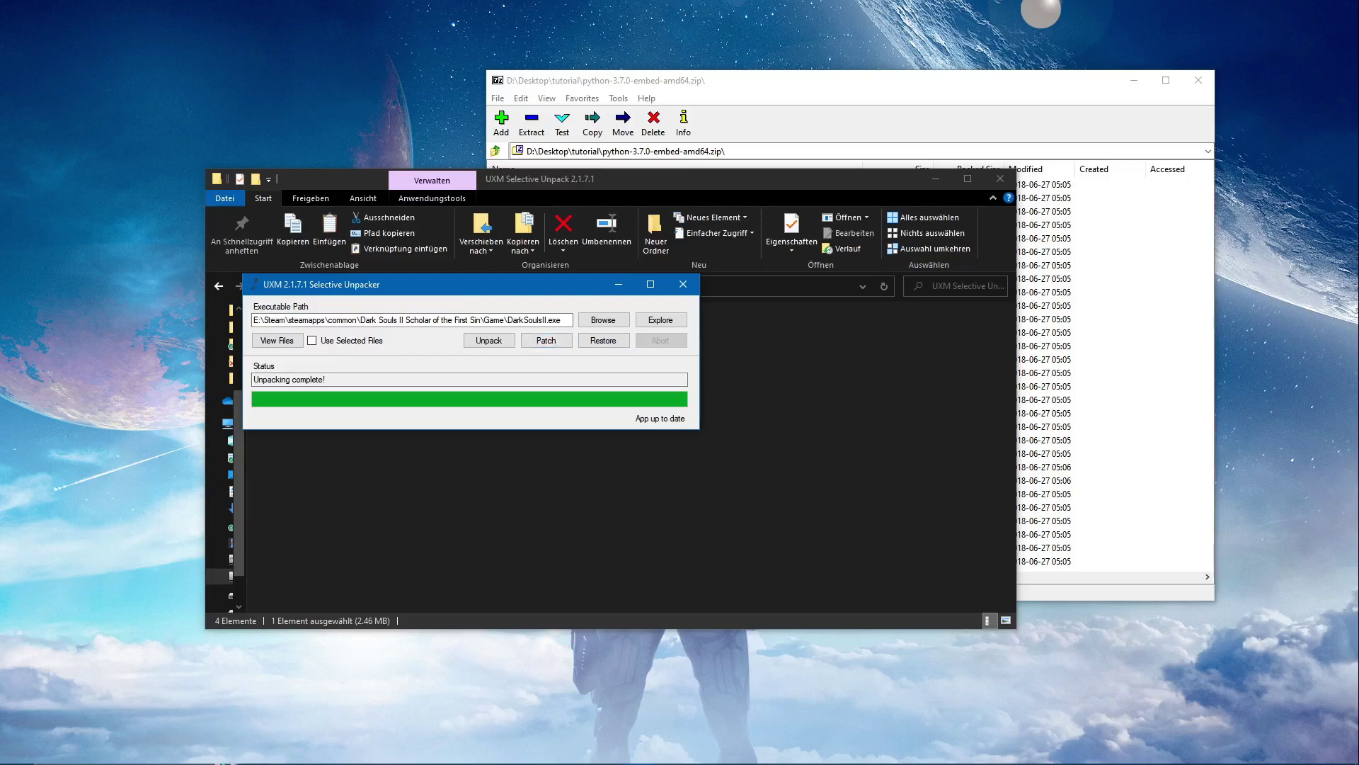
{"action": "left_click", "coordinate": [561, 348]}
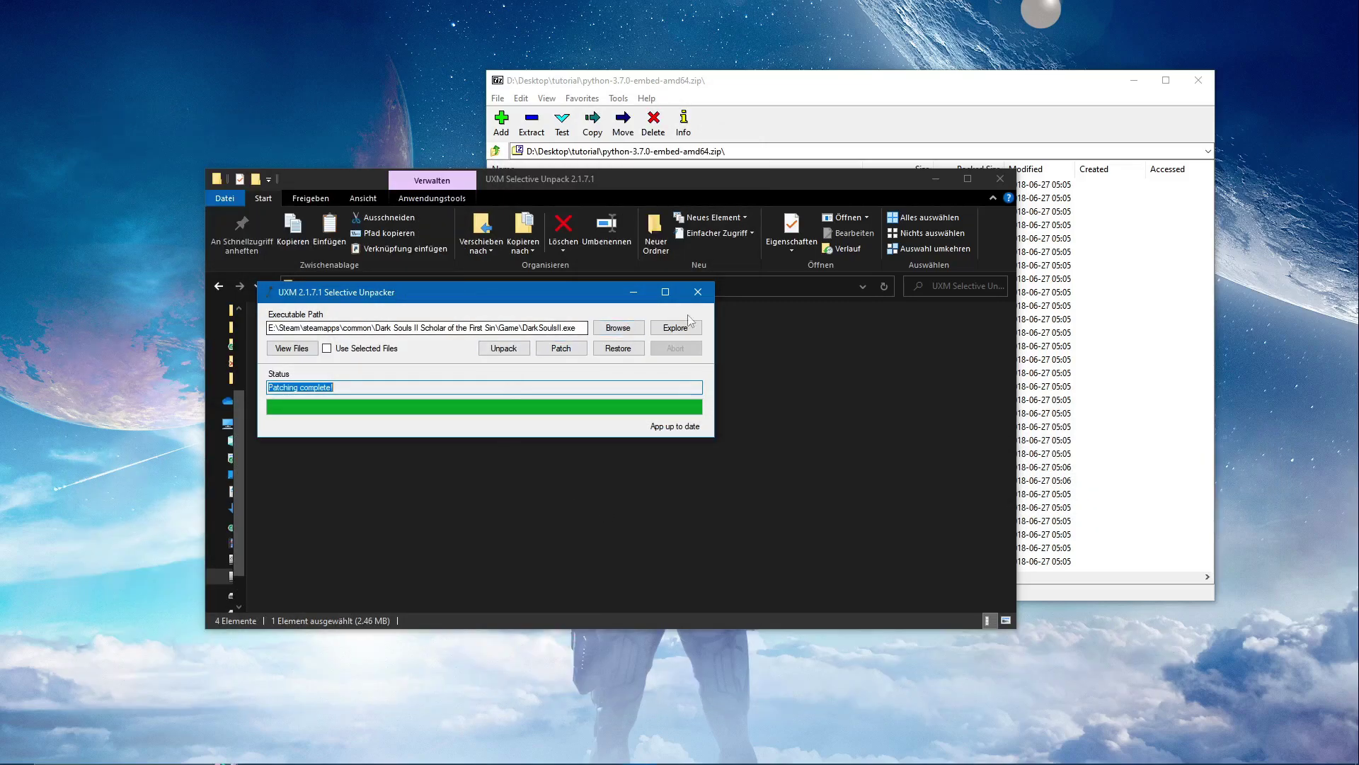
Step: Close the unpacker and extract the esdtool-v0.3 folder from its zip into tutorial
{"action": "left_click", "coordinate": [697, 291]}
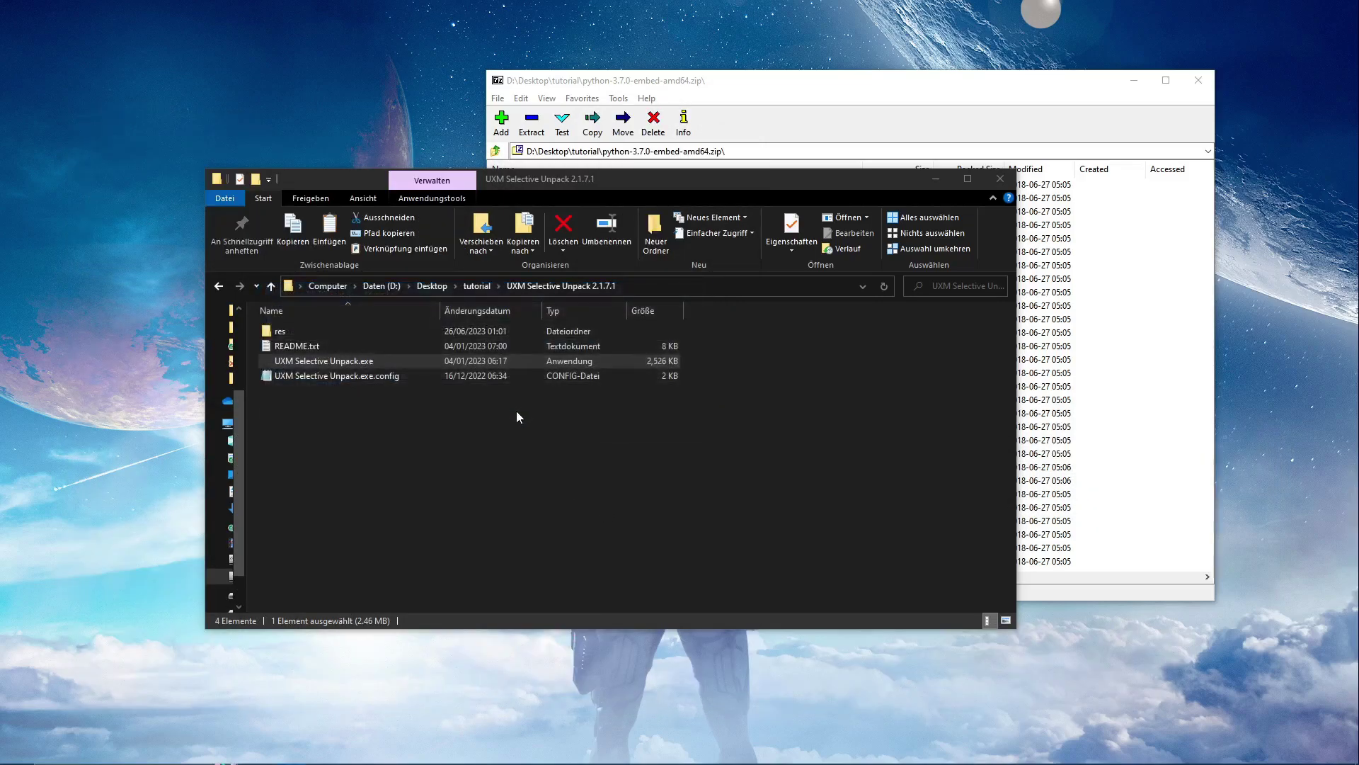
{"action": "left_click", "coordinate": [486, 287]}
{"action": "left_click", "coordinate": [316, 377]}
{"action": "double_click", "coordinate": [316, 376]}
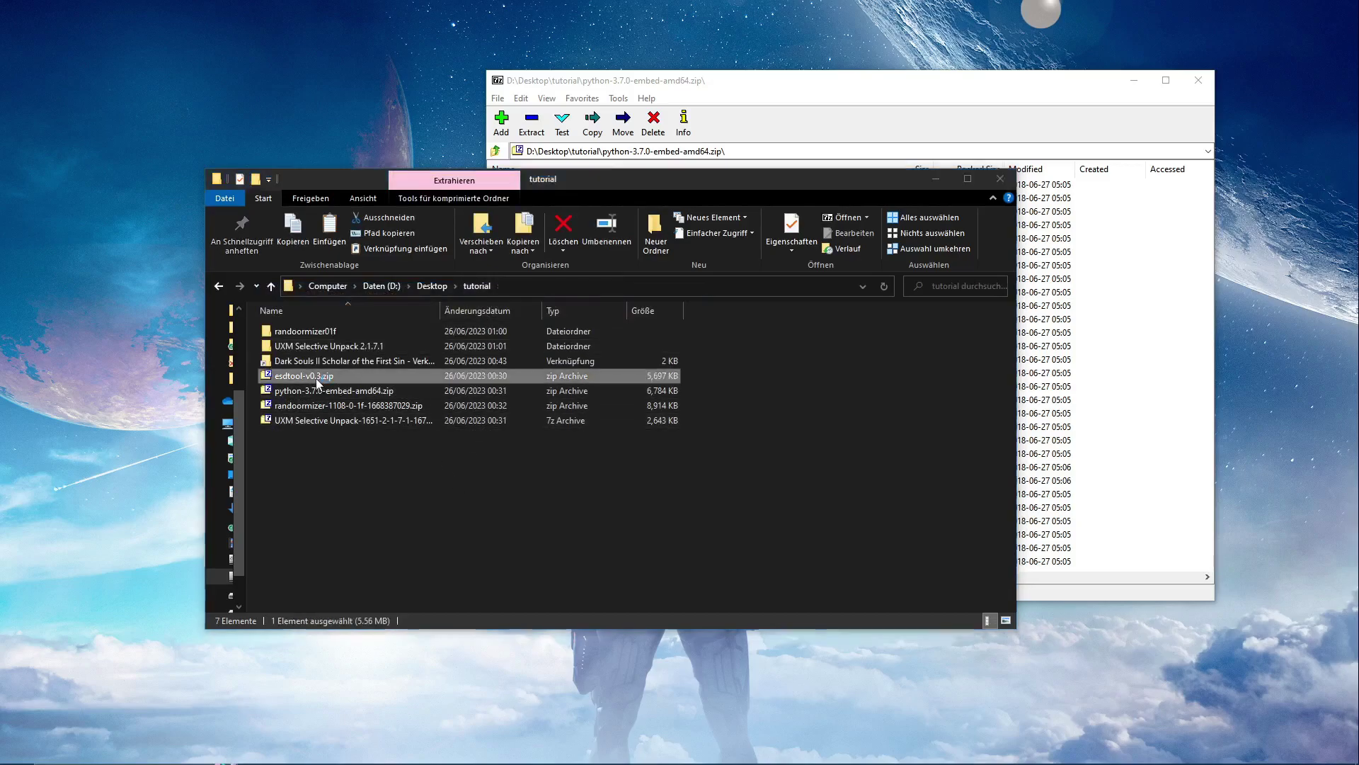
{"action": "left_click_drag", "start_coordinate": [623, 263], "coordinate": [394, 488]}
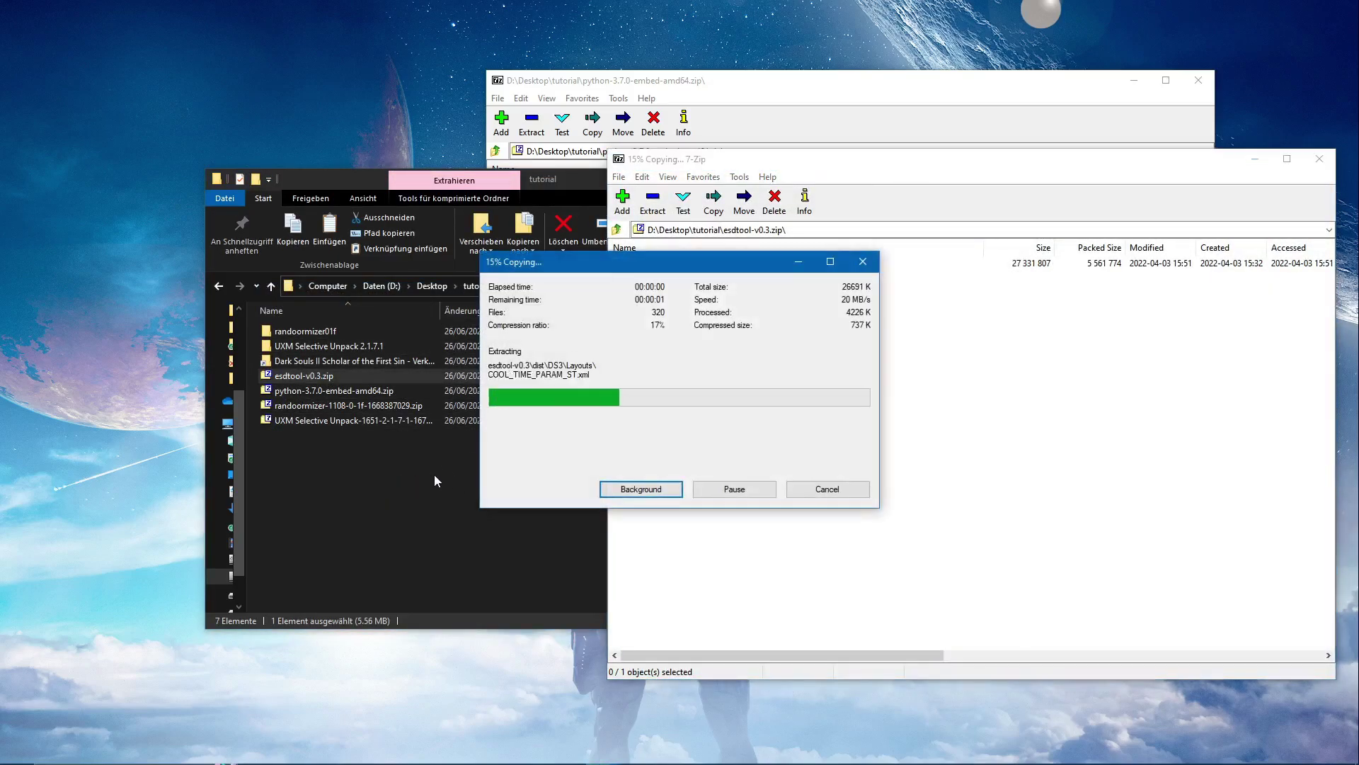
Step: Select all 22 generated .py files in randoormizer01f\output
{"action": "double_click", "coordinate": [313, 347]}
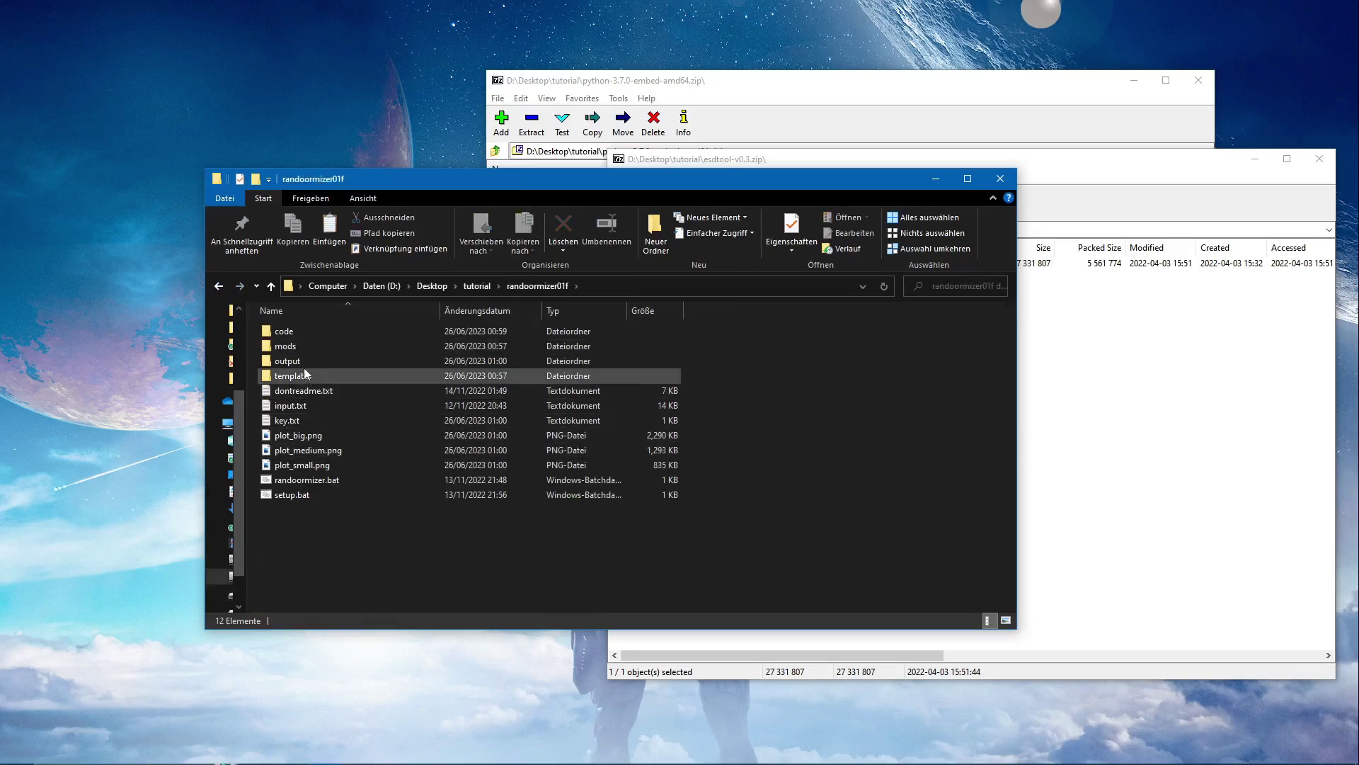
{"action": "double_click", "coordinate": [304, 364]}
{"action": "scroll", "coordinate": [400, 542], "scroll_direction": "down", "scroll_amount": 1}
{"action": "scroll", "coordinate": [396, 533], "scroll_direction": "up", "scroll_amount": 1}
{"action": "left_click", "coordinate": [258, 327]}
{"action": "key", "text": "shift+End"}
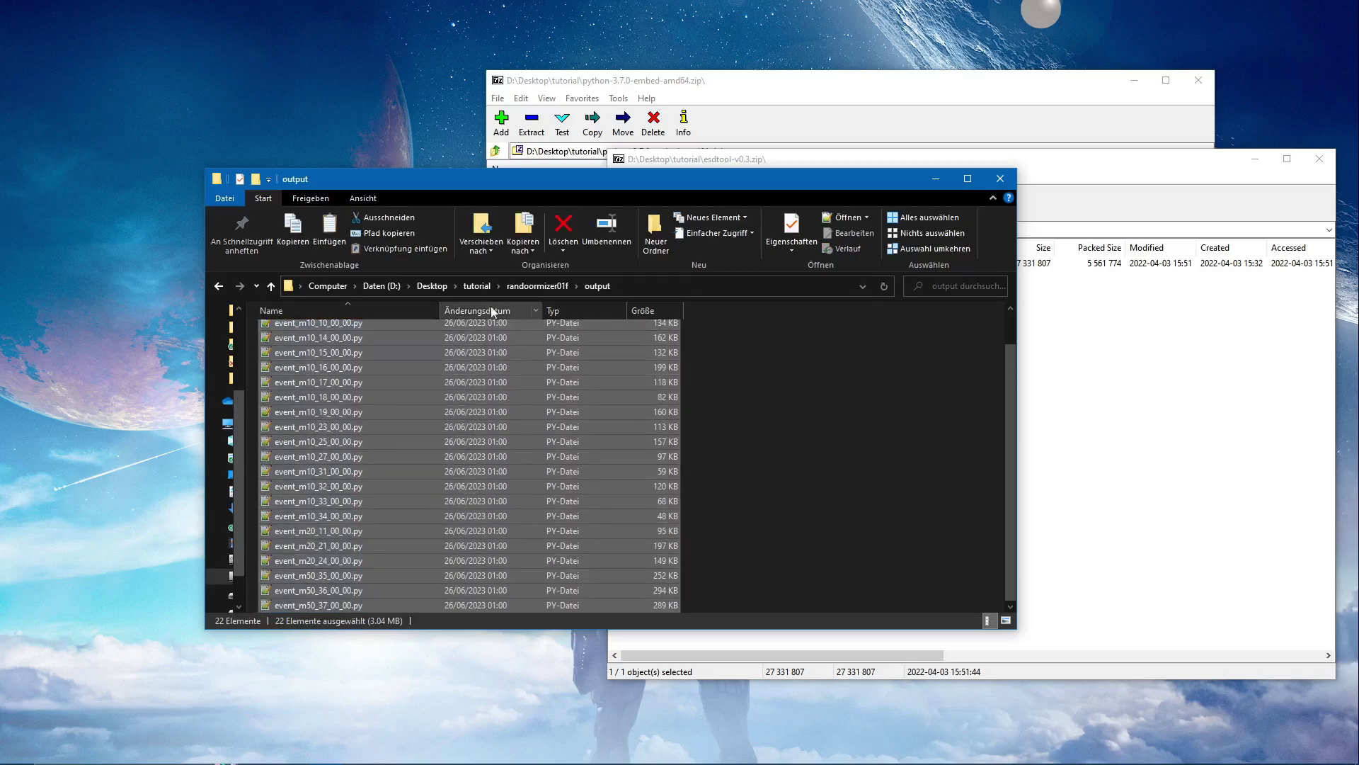
Step: Paste the 22 .py files into esdtool-v0.3 and launch esdtool
{"action": "left_click", "coordinate": [538, 286]}
{"action": "left_click", "coordinate": [477, 286]}
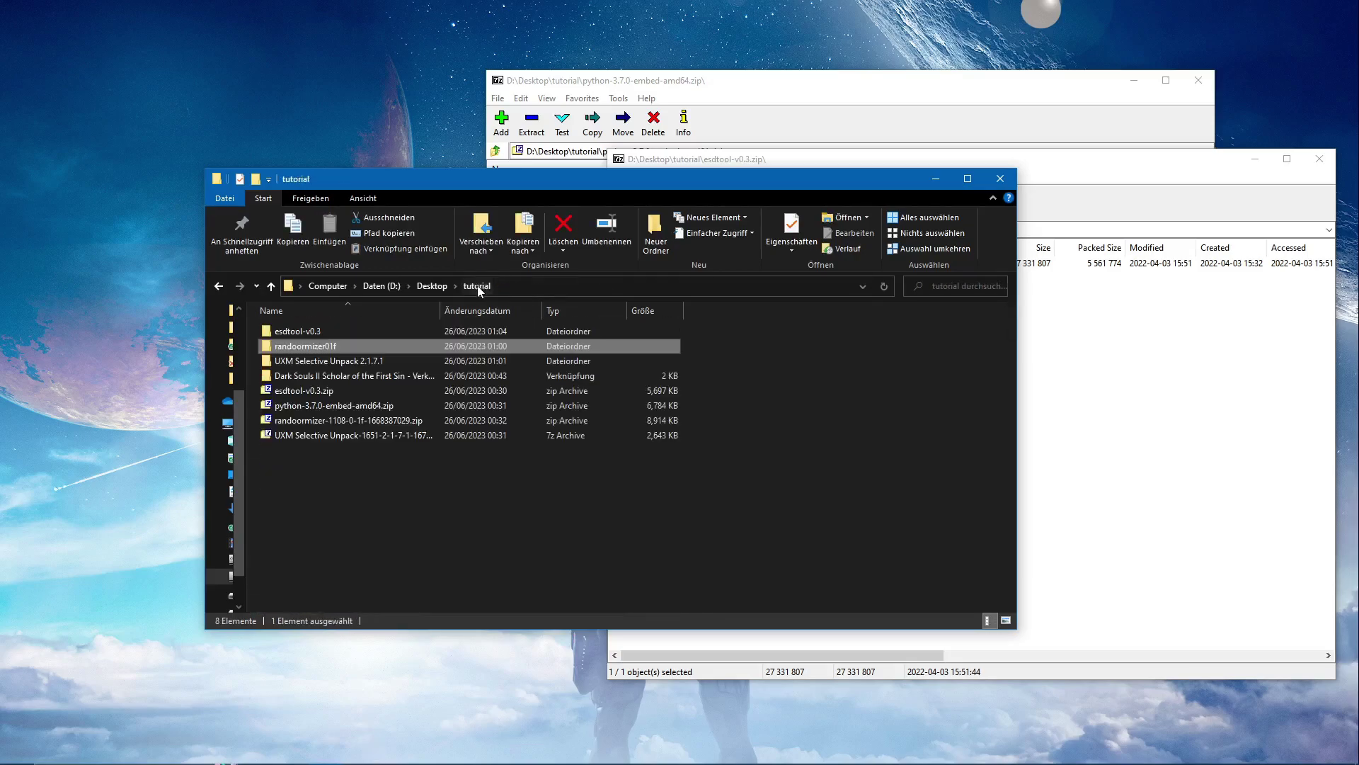
{"action": "double_click", "coordinate": [308, 331]}
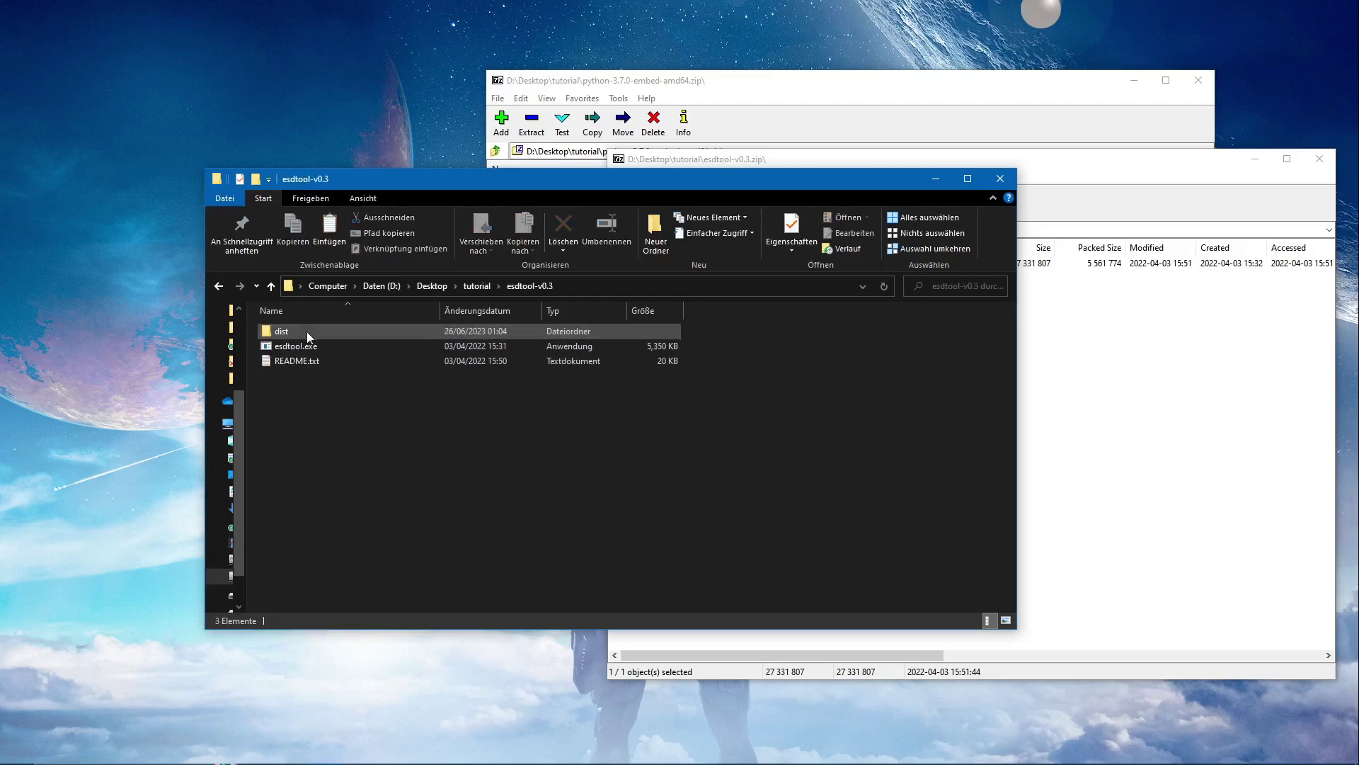
{"action": "key", "text": "ctrl+v"}
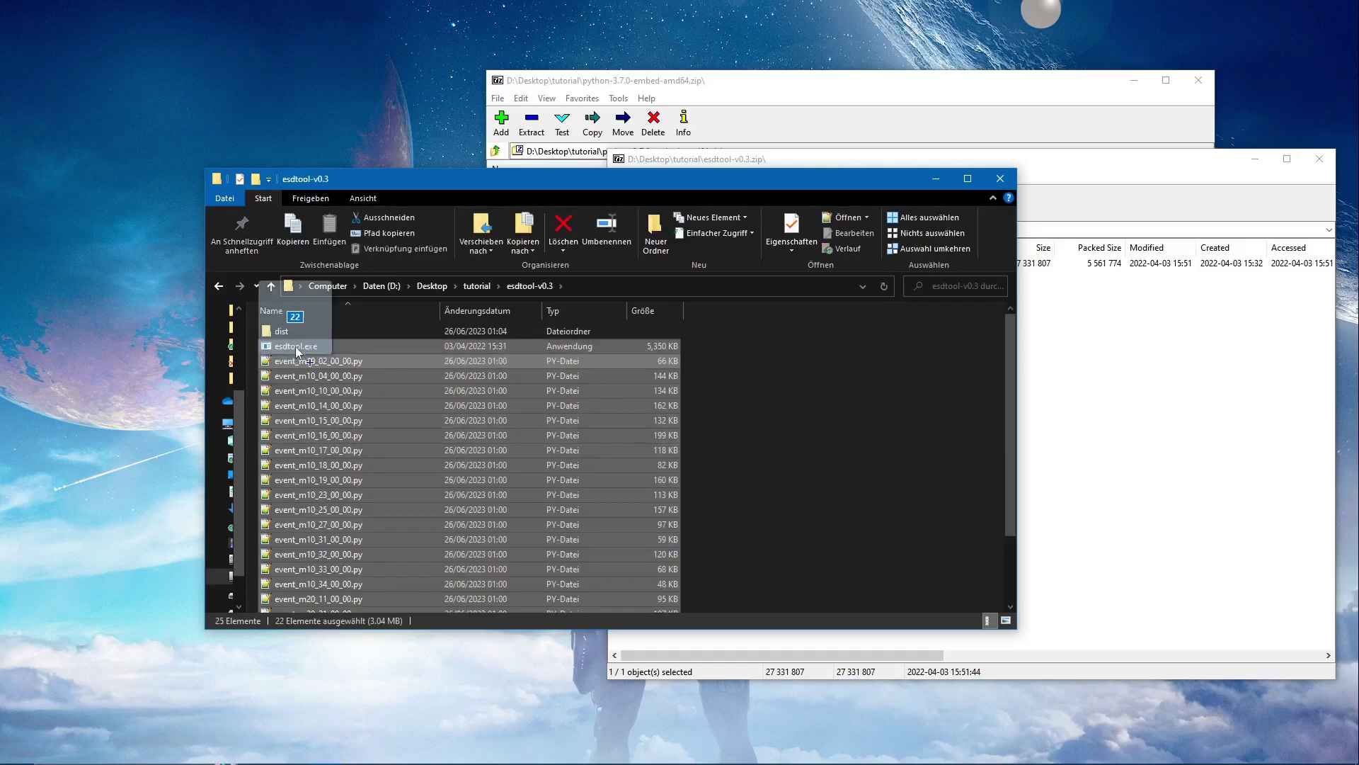
{"action": "double_click", "coordinate": [295, 346]}
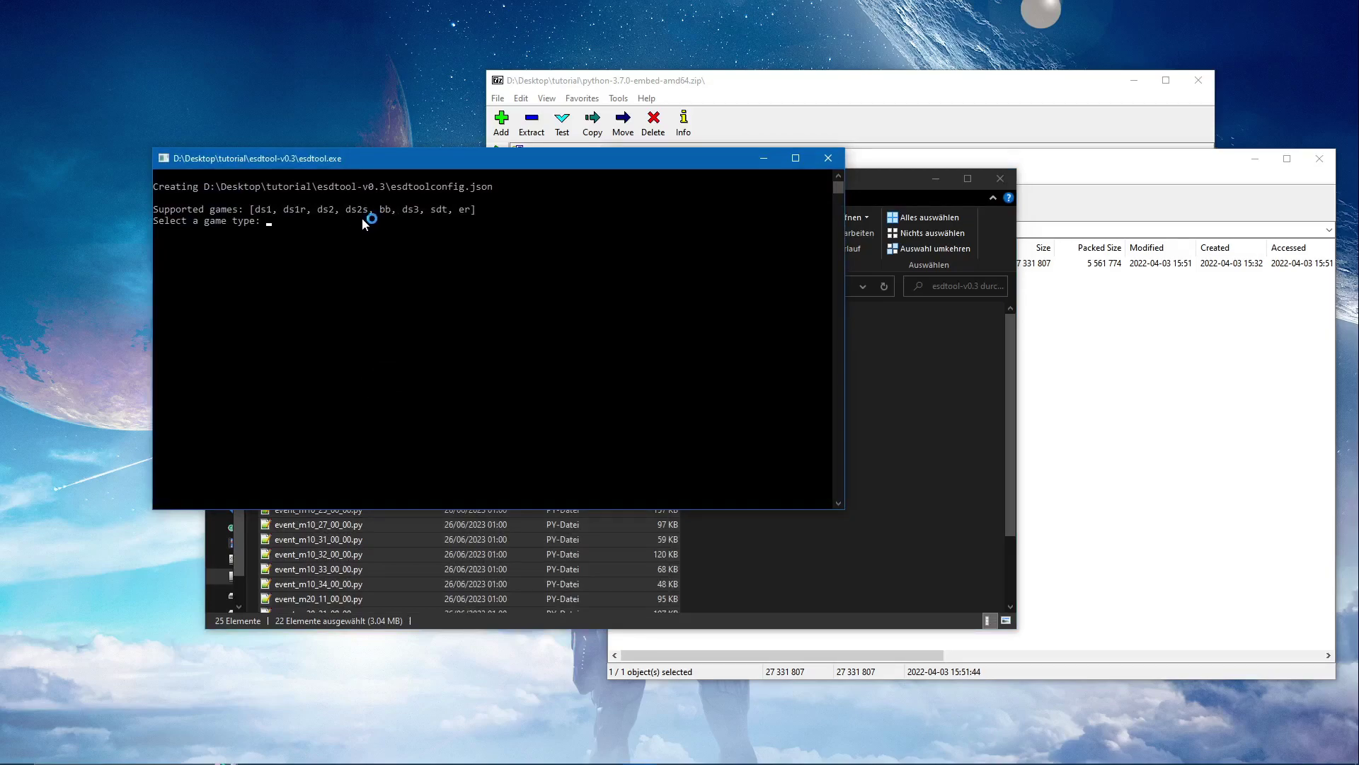
Step: Set esdtool's game type to ds2s and copy the Dark Souls II Game folder path
{"action": "type", "text": "ds2s"}
{"action": "key", "text": "Return"}
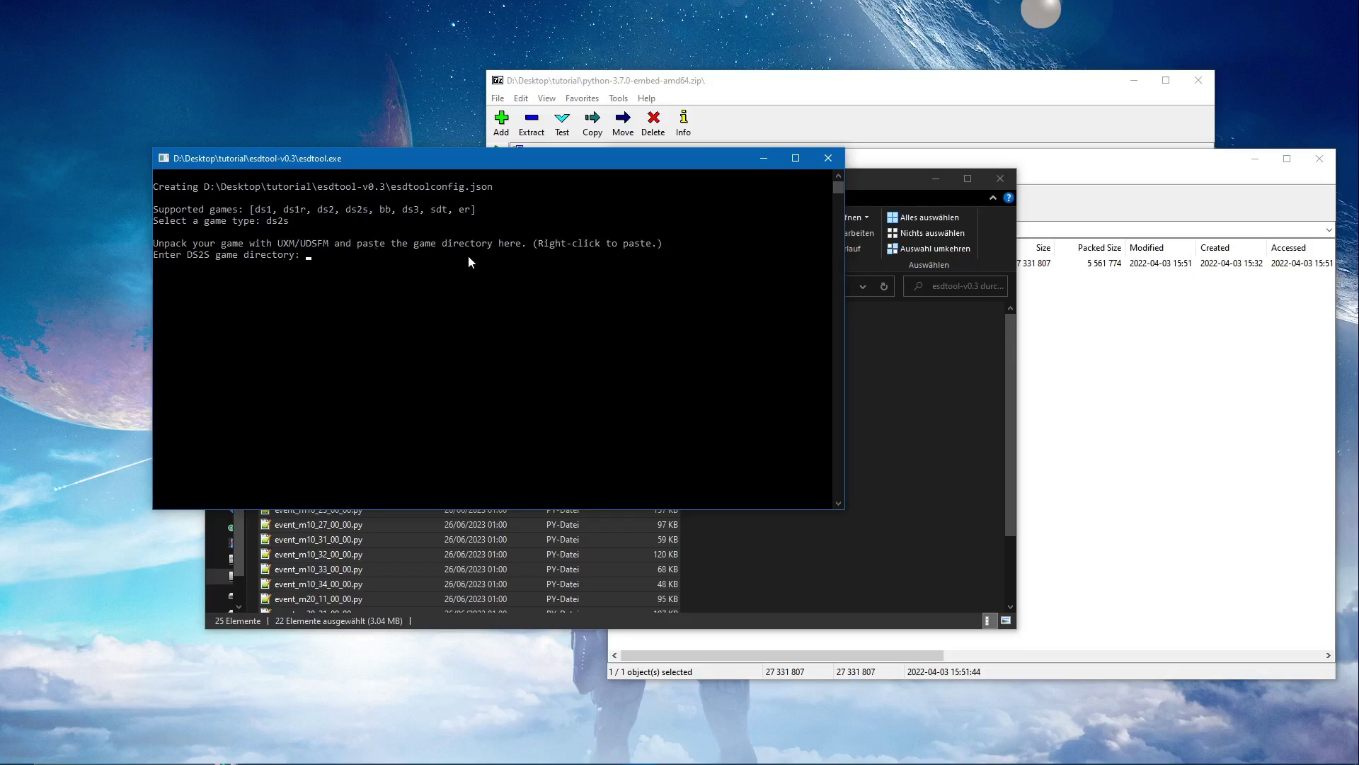
{"action": "left_click", "coordinate": [910, 419]}
{"action": "left_click_drag", "start_coordinate": [562, 177], "coordinate": [628, 262]}
{"action": "left_click", "coordinate": [293, 369]}
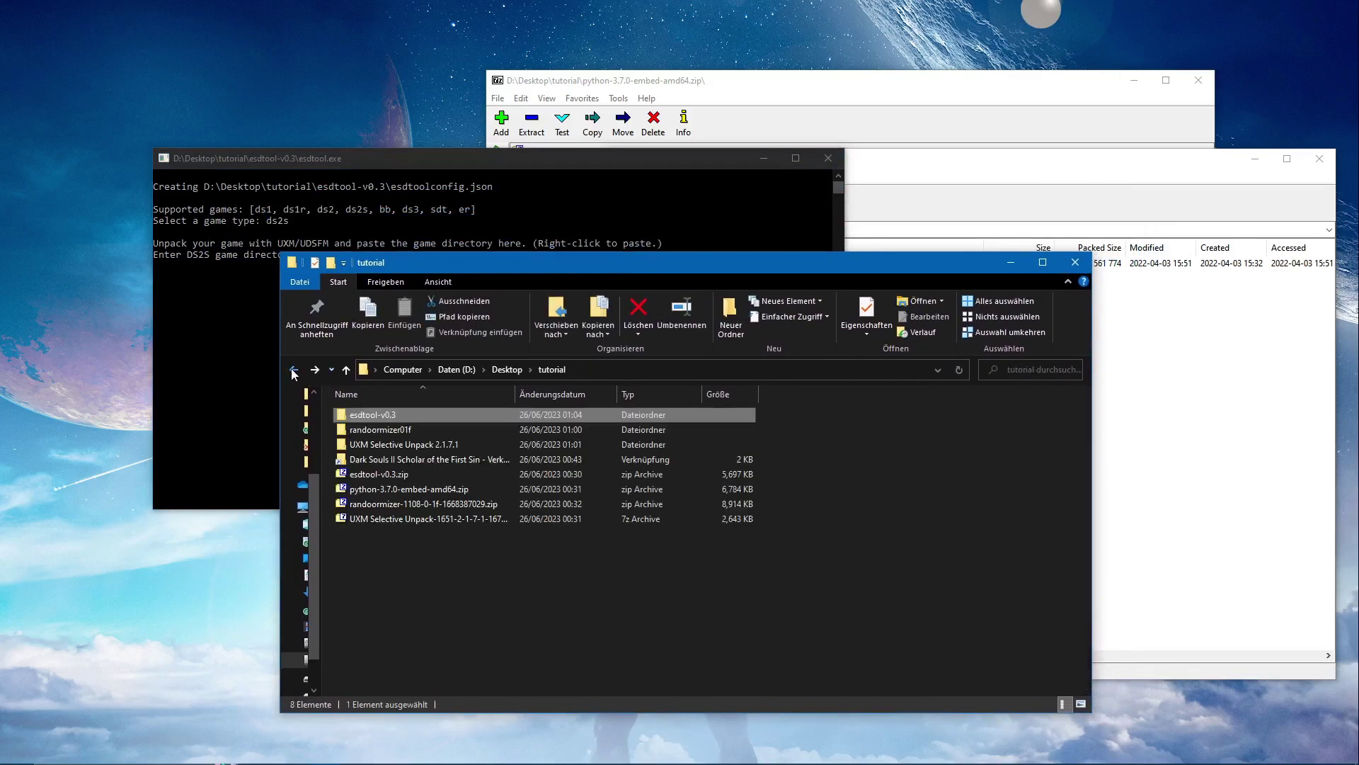
{"action": "double_click", "coordinate": [406, 457]}
{"action": "left_click", "coordinate": [367, 417]}
{"action": "double_click", "coordinate": [366, 418]}
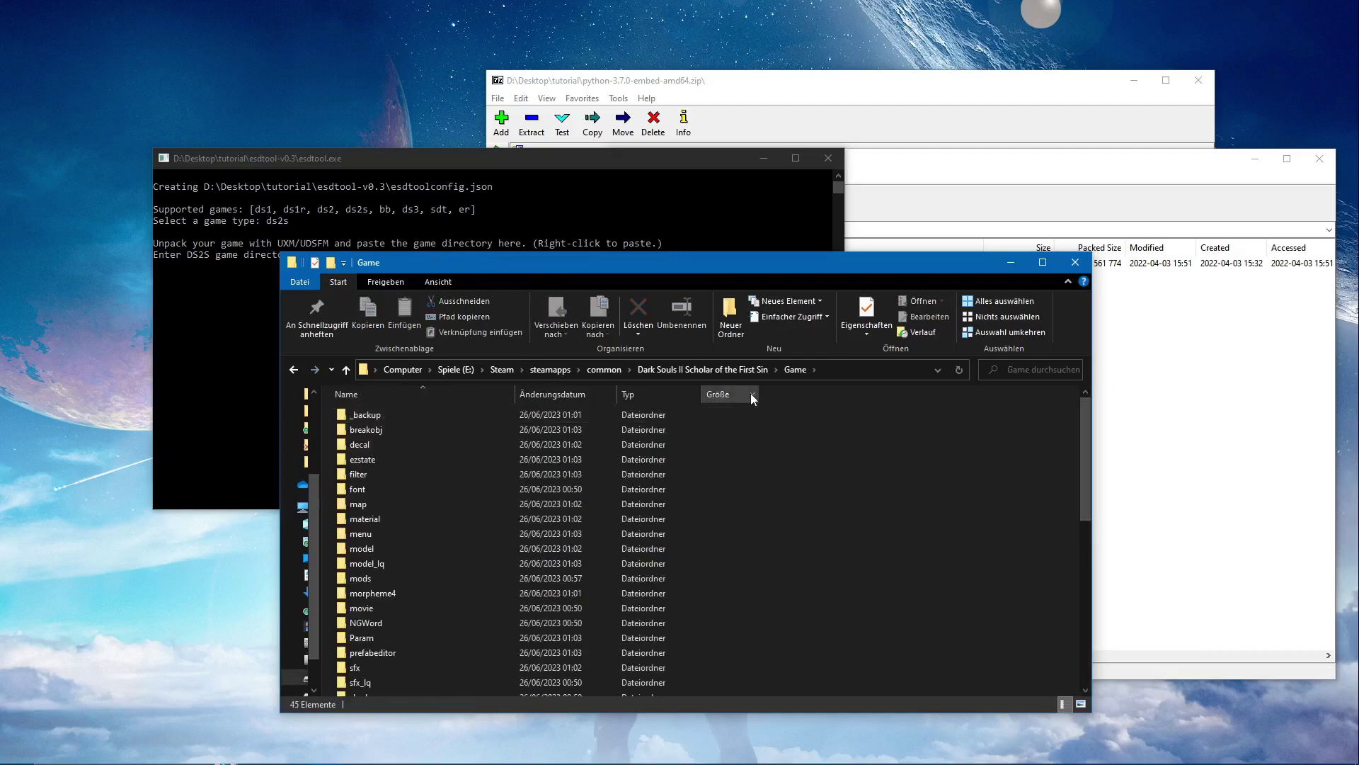
{"action": "left_click", "coordinate": [844, 371]}
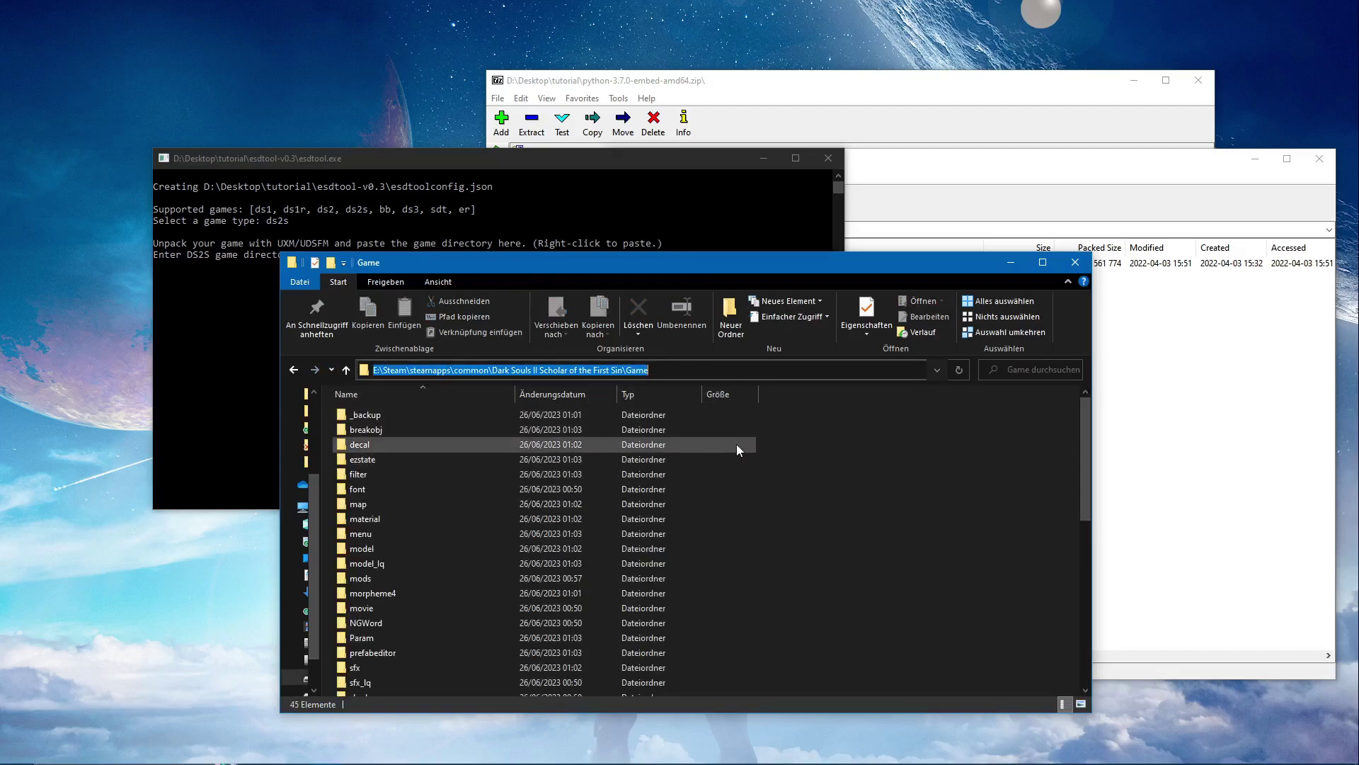
{"action": "key", "text": "ctrl+c"}
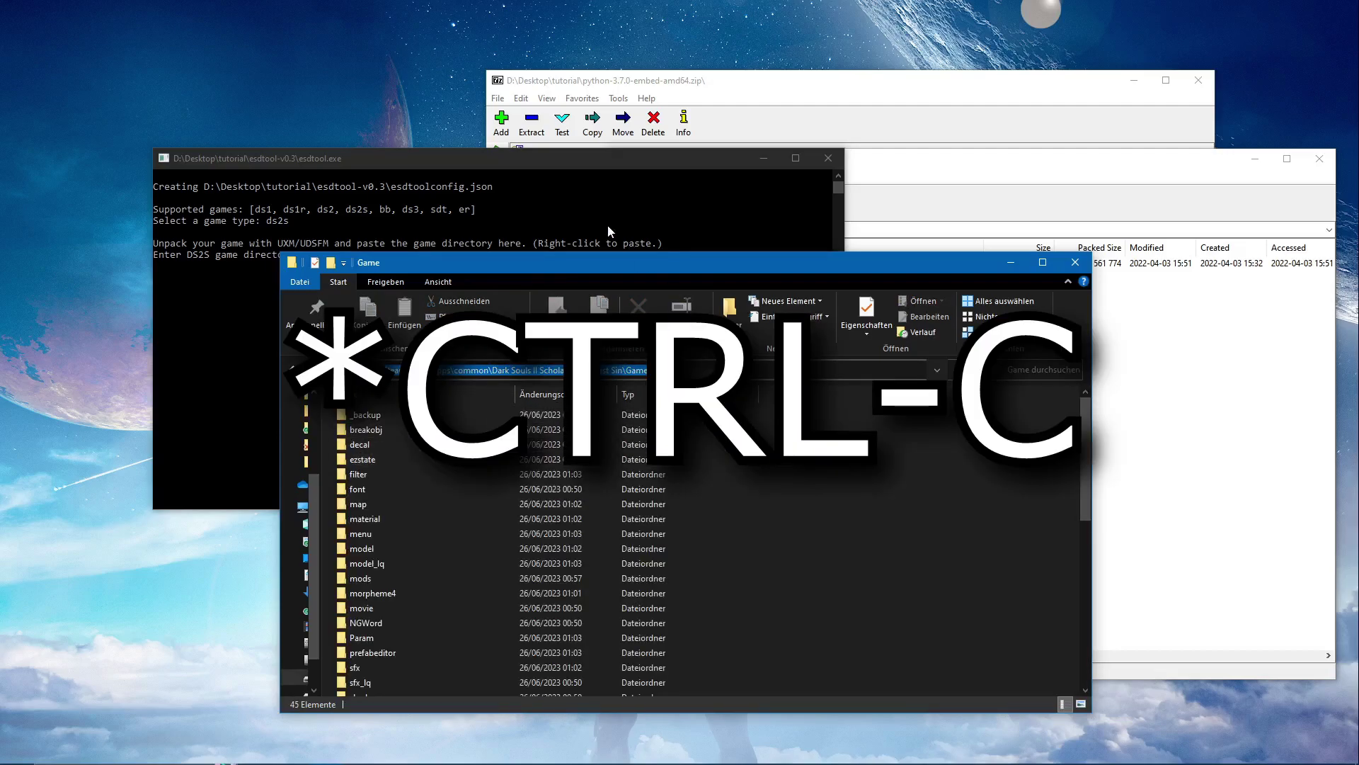
Step: Give esdtool the Game directory, accept backups with y, and close the finished console
{"action": "left_click", "coordinate": [591, 211]}
{"action": "right_click", "coordinate": [496, 274]}
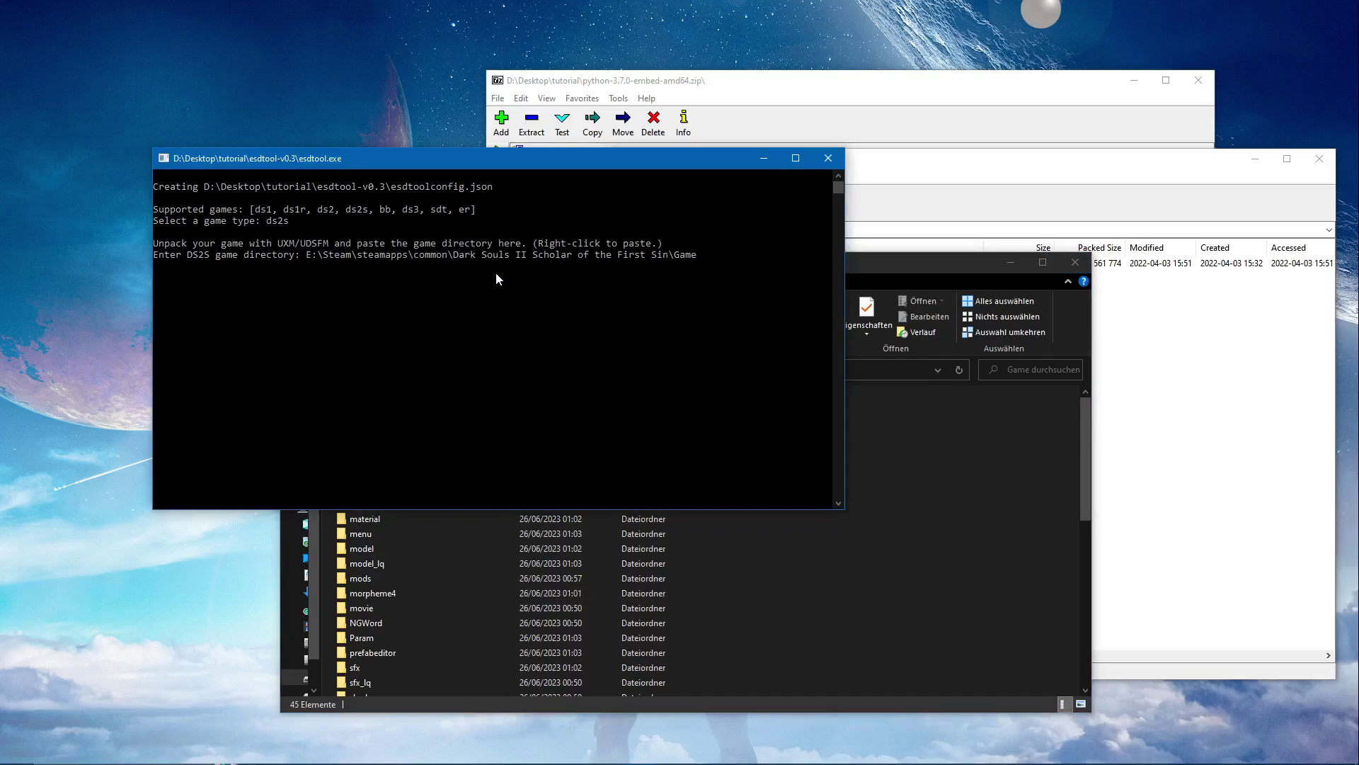
{"action": "key", "text": "Return"}
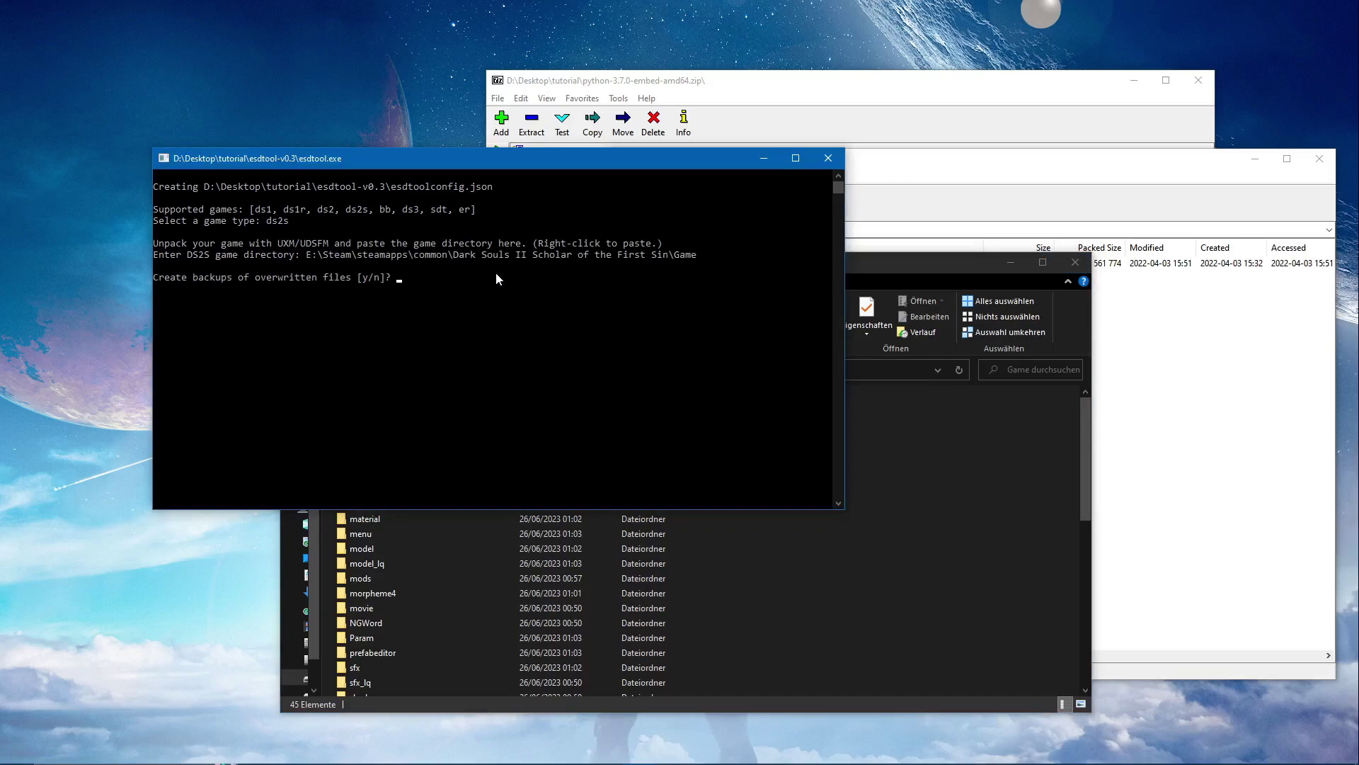
{"action": "type", "text": "y"}
{"action": "key", "text": "Return"}
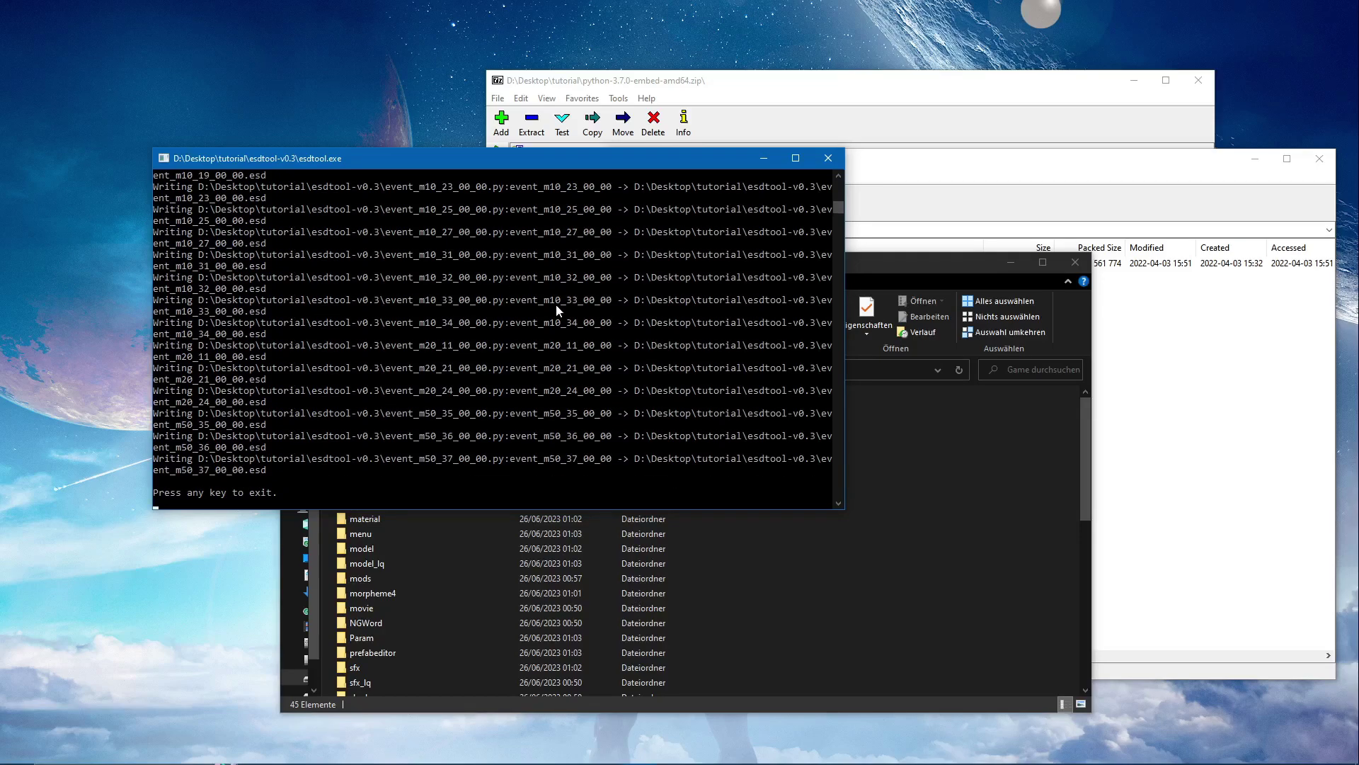
{"action": "key", "text": "Return"}
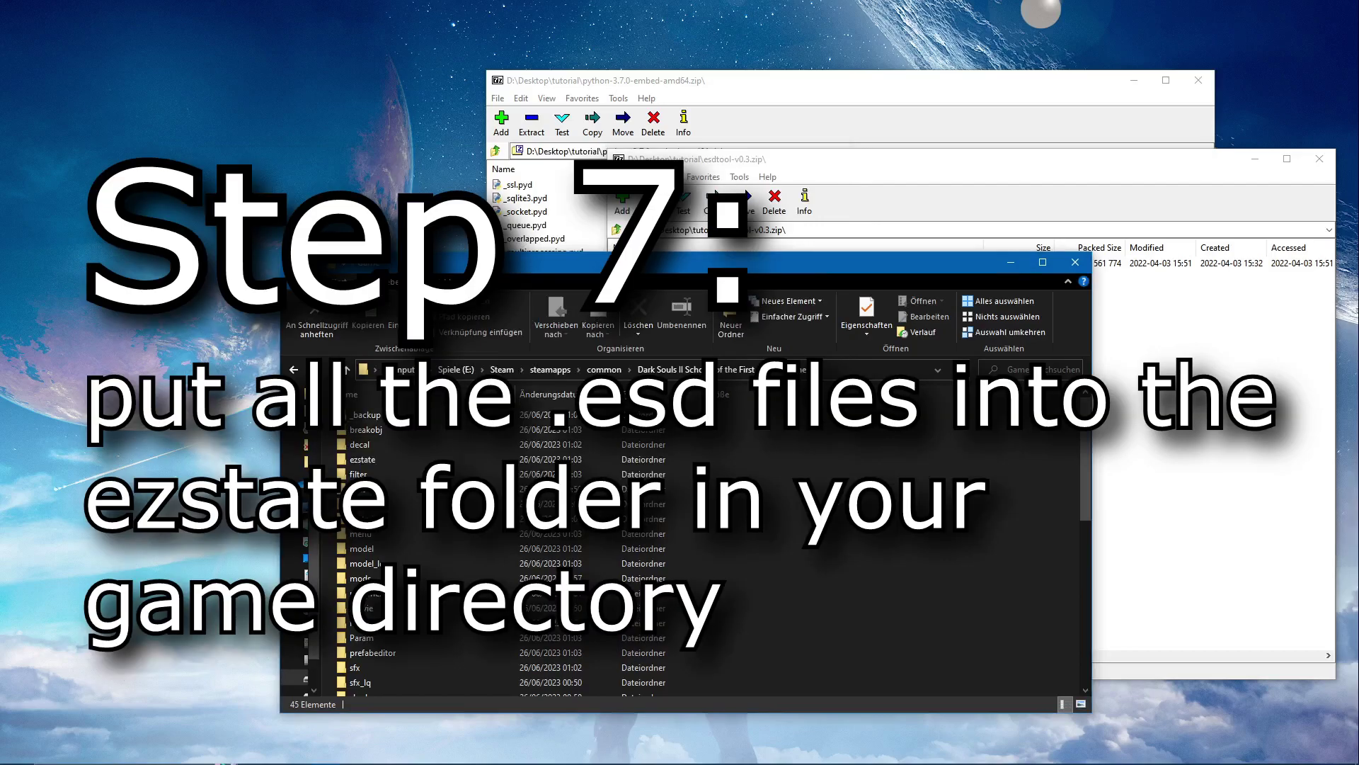
Step: Select all 22 event .esd files in the esdtool-v0.3 folder
{"action": "left_click", "coordinate": [294, 370]}
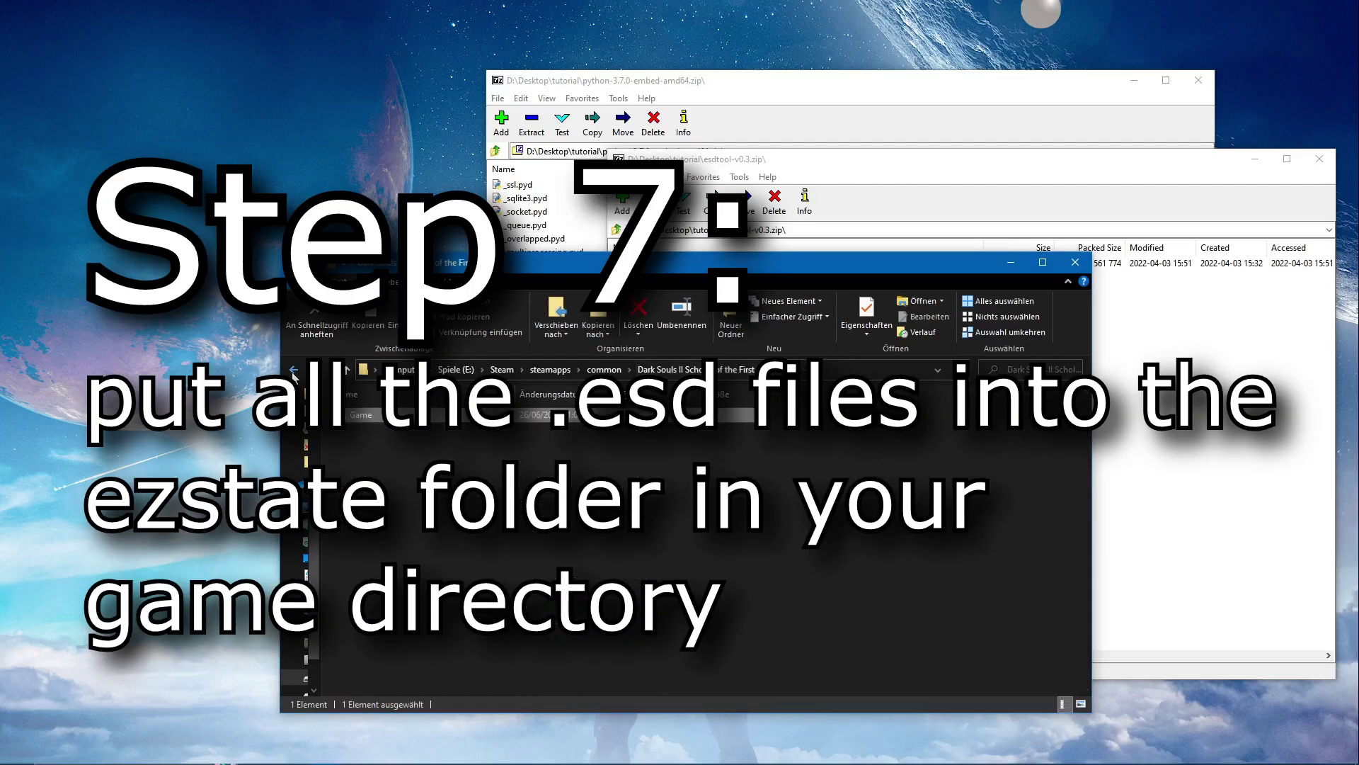
{"action": "left_click", "coordinate": [293, 370]}
{"action": "left_click", "coordinate": [294, 370]}
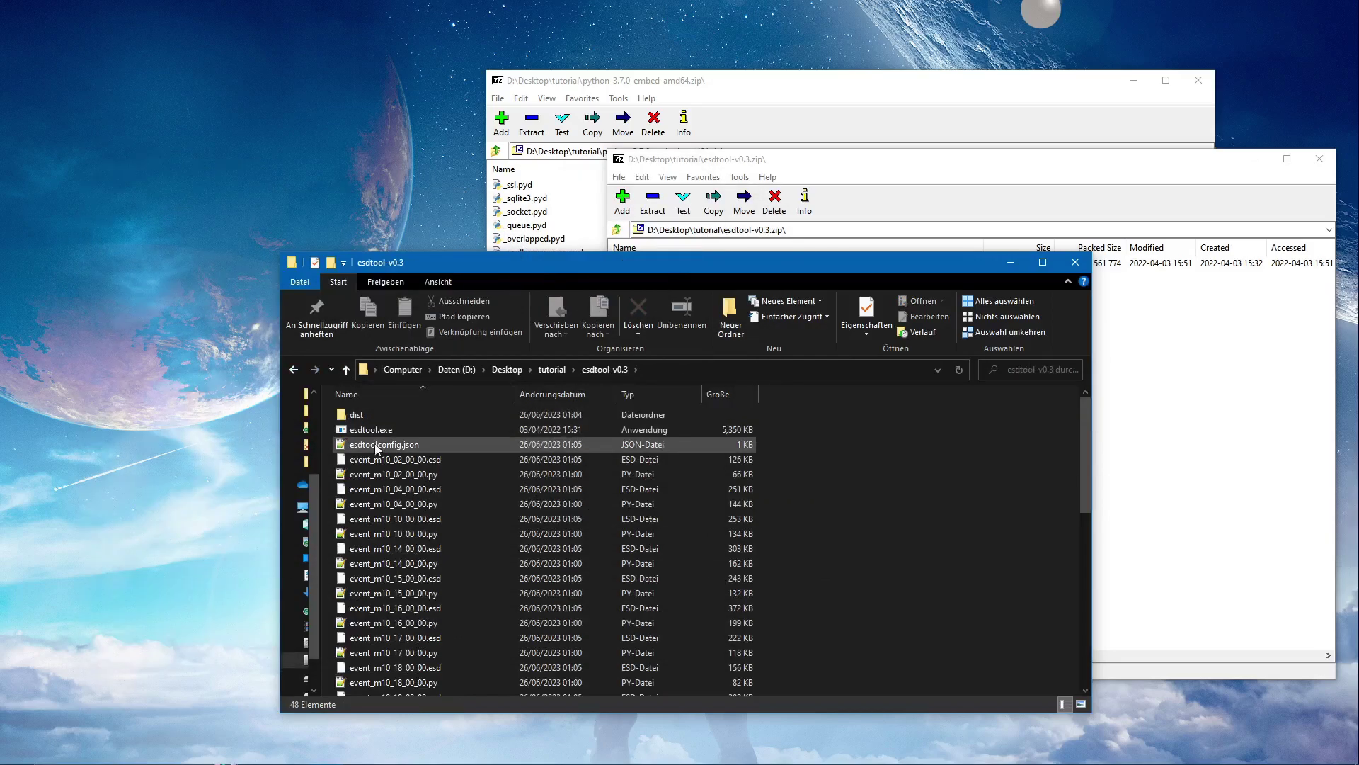
{"action": "scroll", "coordinate": [746, 559], "scroll_direction": "up", "scroll_amount": 2, "text": "ctrl"}
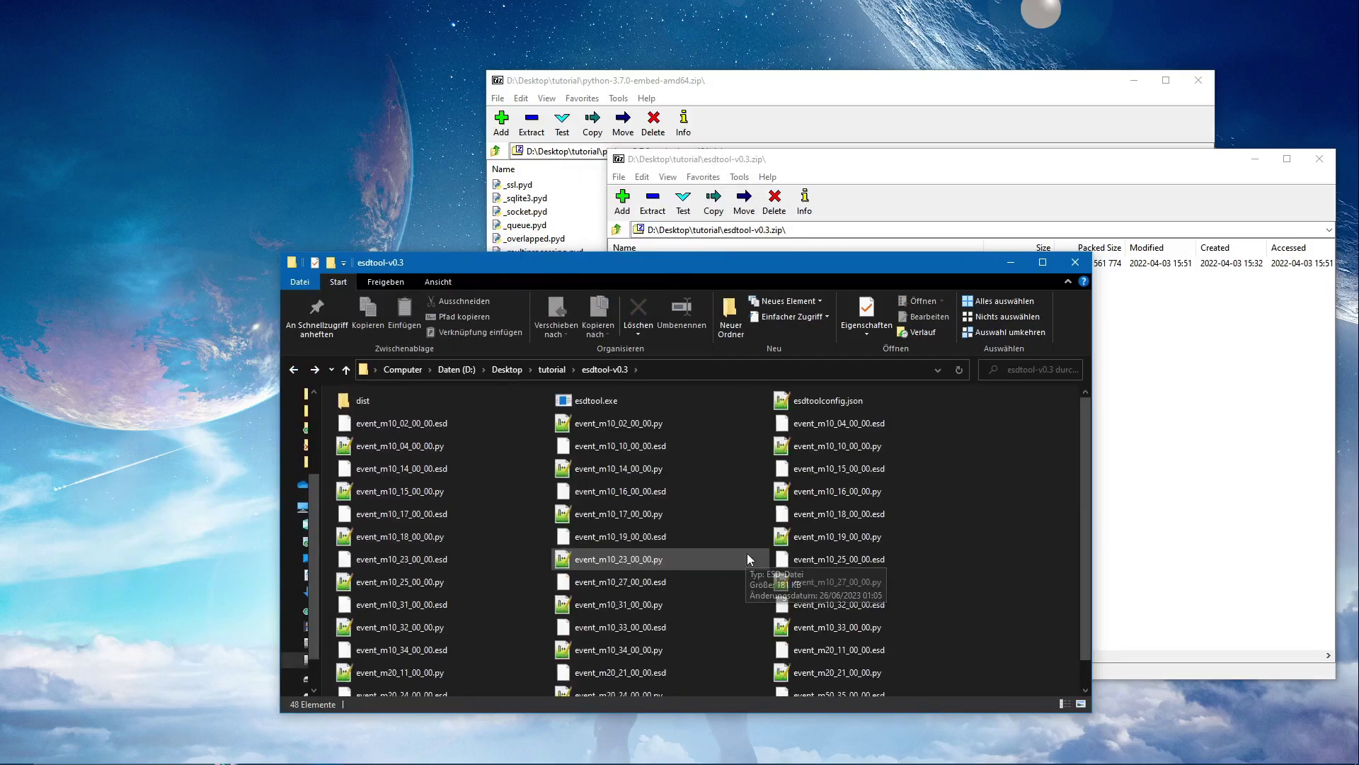
{"action": "scroll", "coordinate": [746, 558], "scroll_direction": "up", "scroll_amount": 2, "text": "ctrl"}
{"action": "left_click", "coordinate": [413, 632]}
{"action": "left_click", "coordinate": [414, 540], "text": "ctrl"}
{"action": "left_click", "coordinate": [412, 489], "text": "ctrl"}
{"action": "left_click_drag", "start_coordinate": [520, 692], "coordinate": [521, 397], "text": "ctrl"}
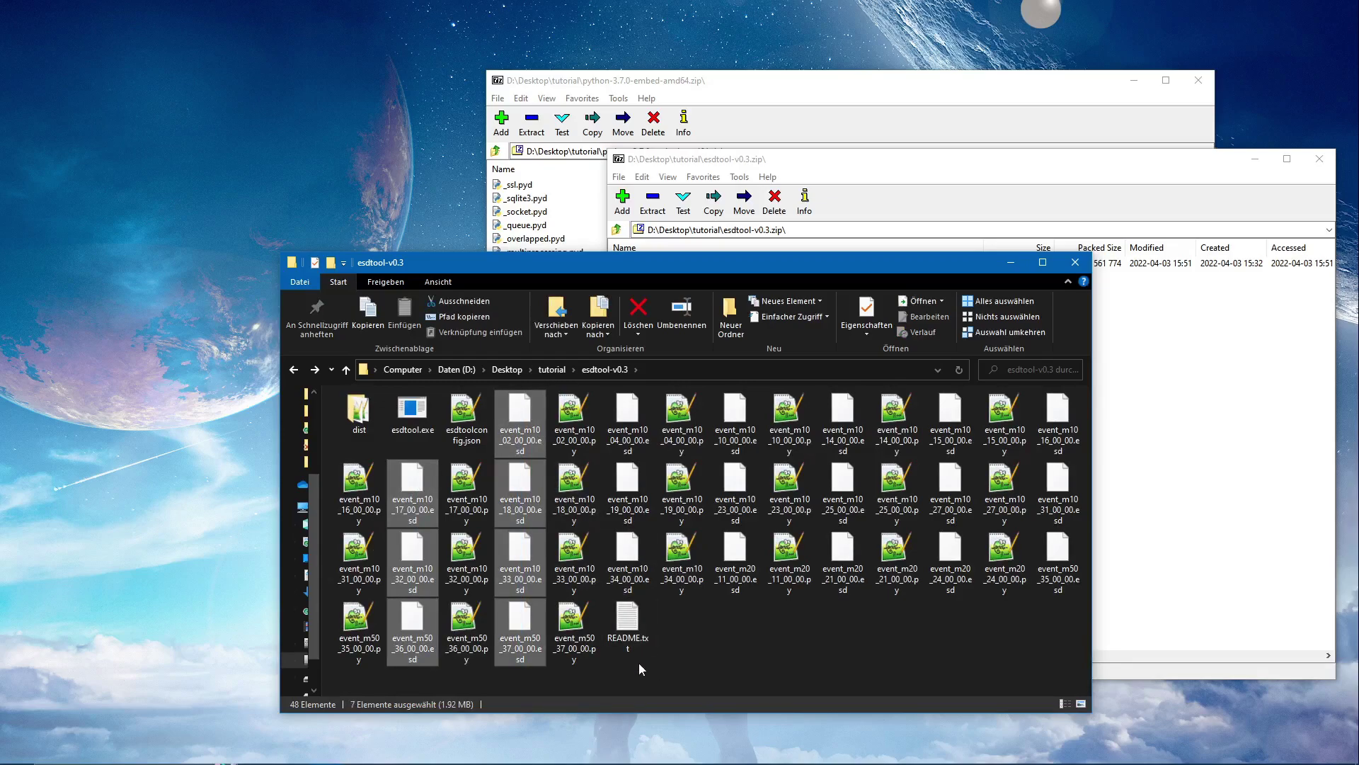
{"action": "left_click_drag", "start_coordinate": [631, 693], "coordinate": [625, 637], "text": "ctrl"}
{"action": "left_click_drag", "start_coordinate": [729, 609], "coordinate": [728, 393], "text": "ctrl"}
{"action": "left_click_drag", "start_coordinate": [866, 392], "coordinate": [865, 657], "text": "ctrl"}
{"action": "left_click_drag", "start_coordinate": [949, 644], "coordinate": [950, 391], "text": "ctrl"}
{"action": "left_click_drag", "start_coordinate": [1056, 391], "coordinate": [1056, 633], "text": "ctrl"}
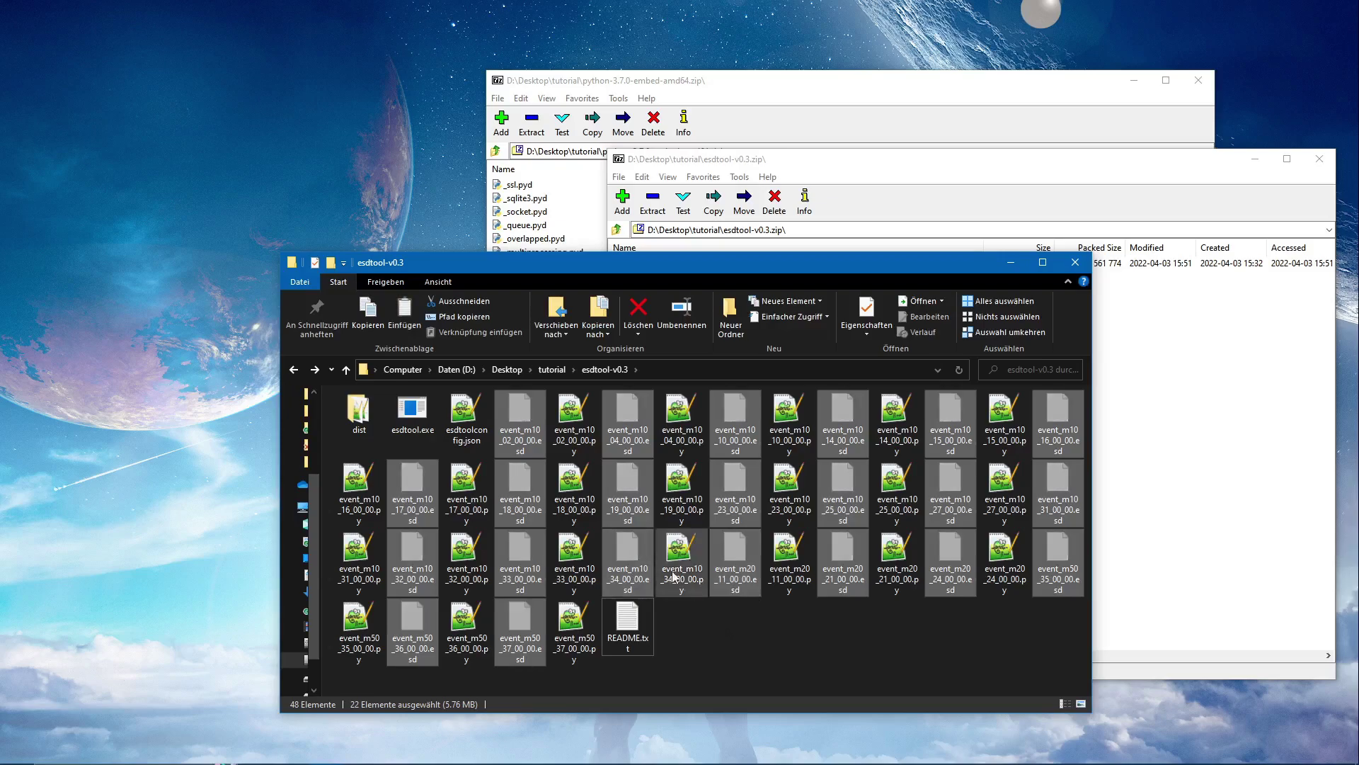
Step: Move the .esd files into Dark Souls II\Game\ezstate, replacing the existing files
{"action": "left_click", "coordinate": [507, 370]}
{"action": "double_click", "coordinate": [394, 459]}
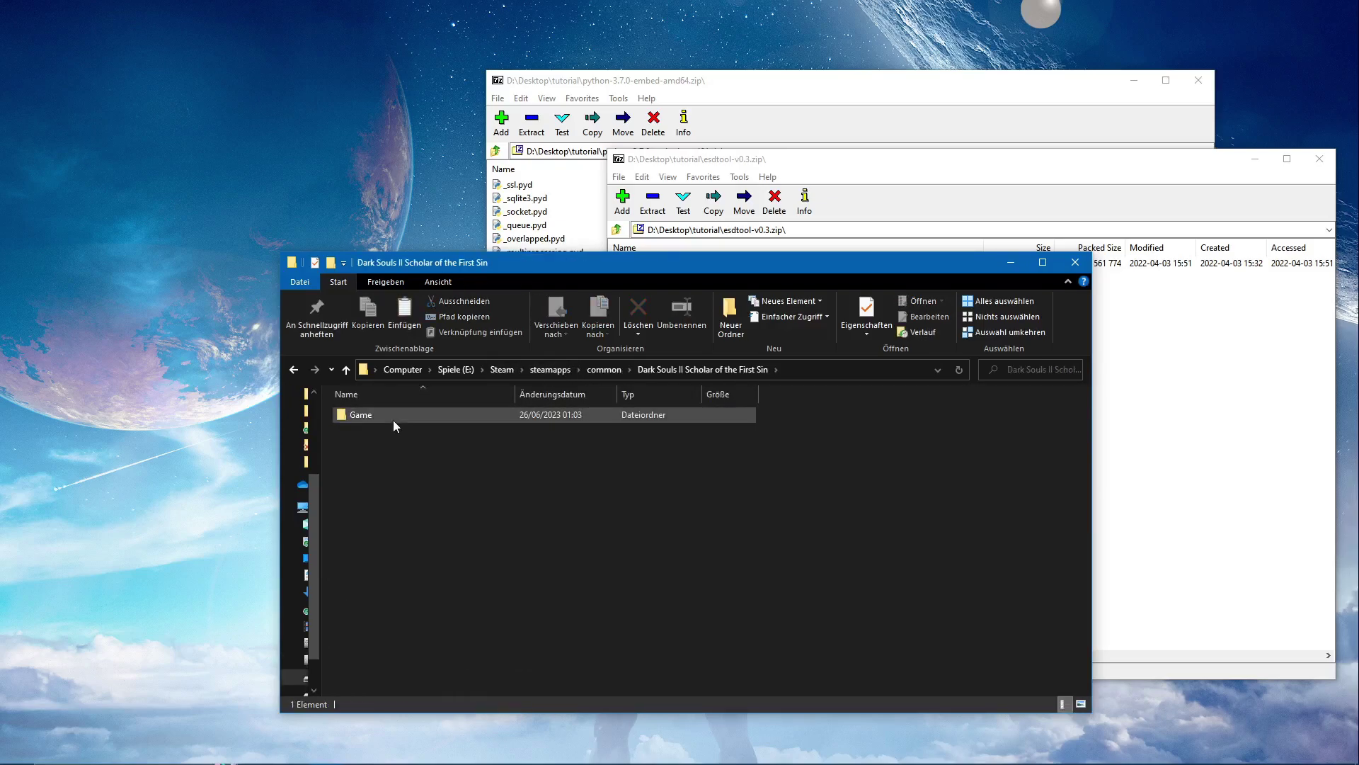
{"action": "double_click", "coordinate": [393, 419]}
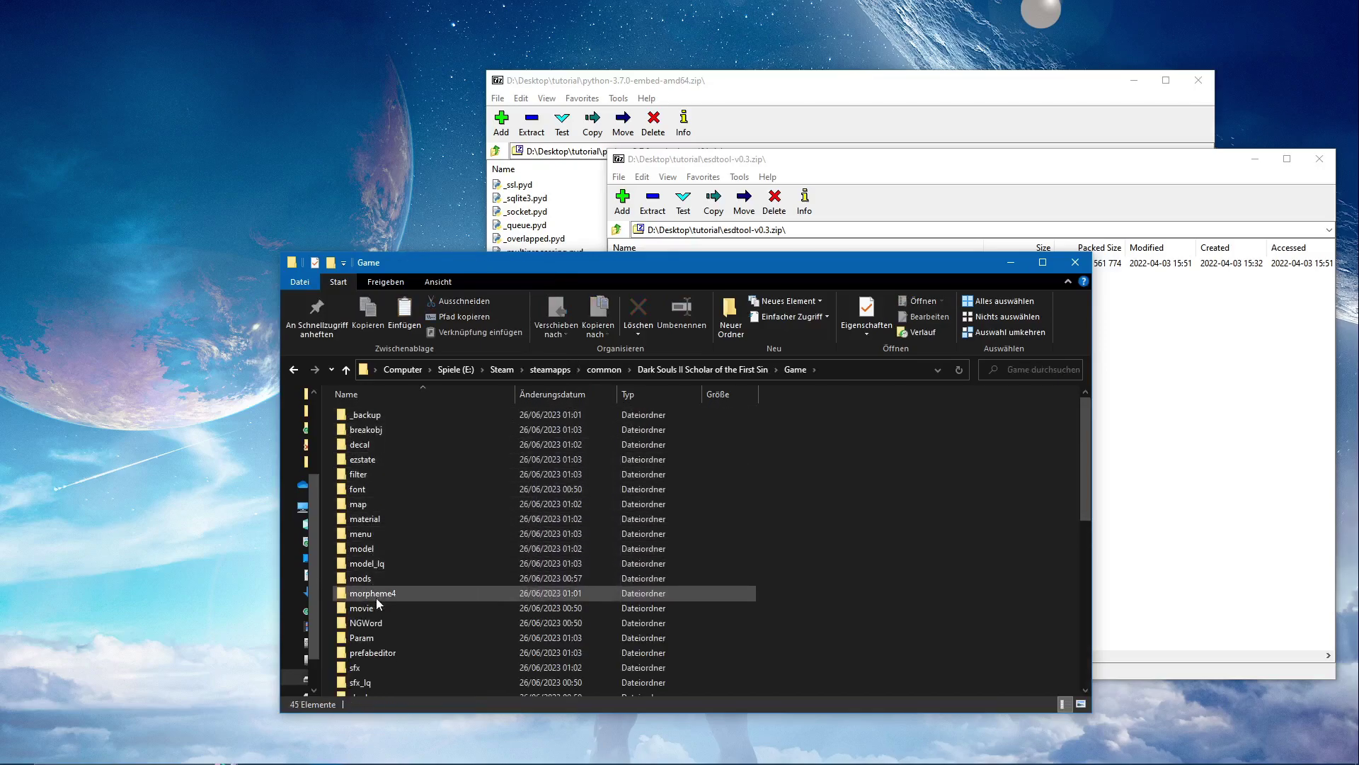
{"action": "double_click", "coordinate": [373, 459]}
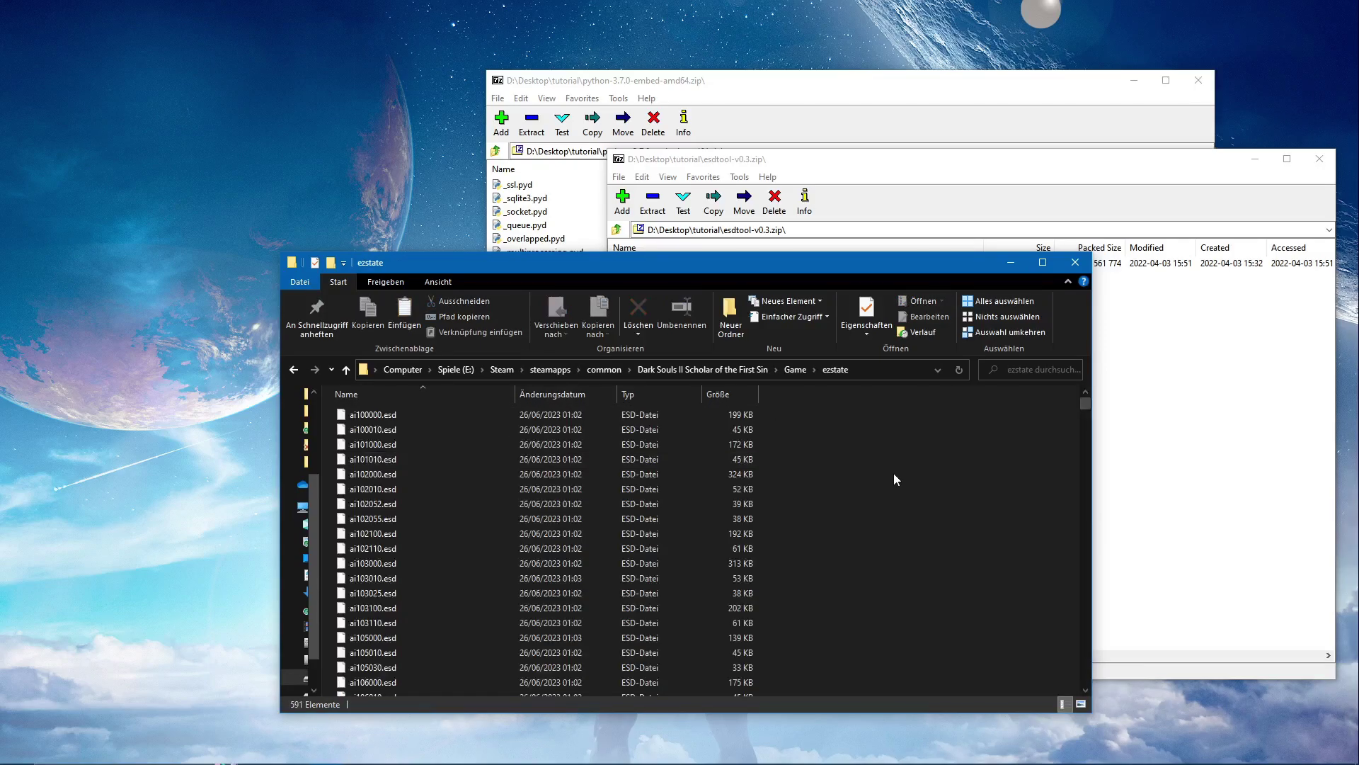
{"action": "key", "text": "ctrl+v"}
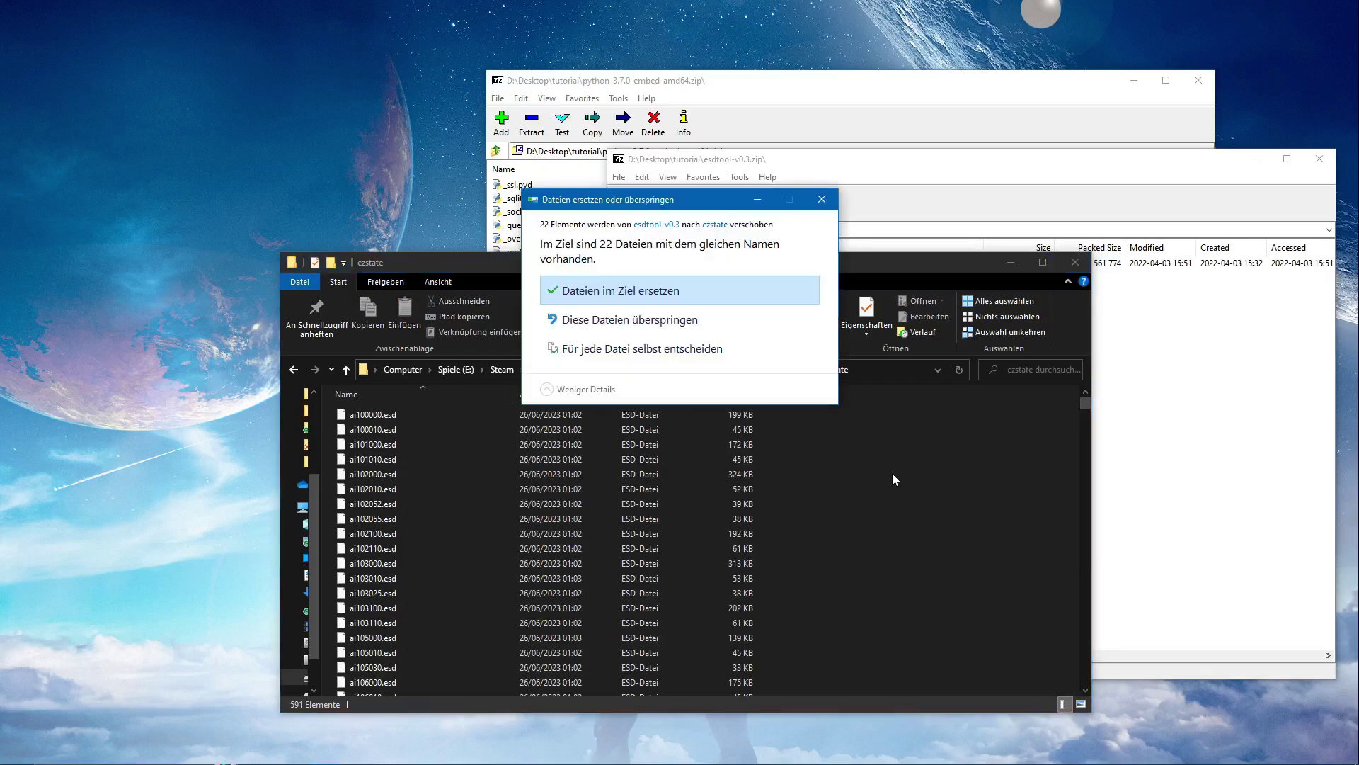
{"action": "left_click", "coordinate": [638, 292]}
{"action": "left_click", "coordinate": [847, 495]}
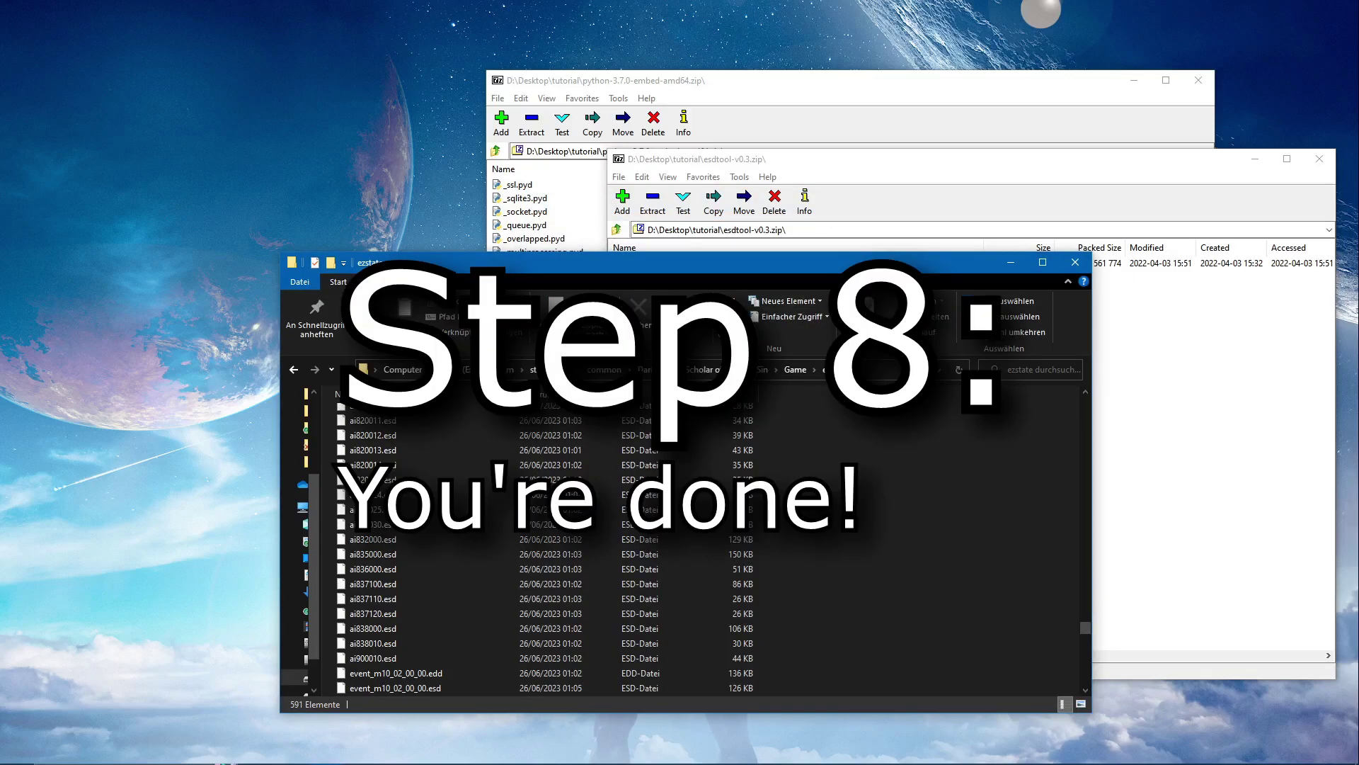
Step: Close Explorer and both 7-Zip windows, then start Dark Souls II past the cloud sync warning
{"action": "left_click", "coordinate": [1072, 262]}
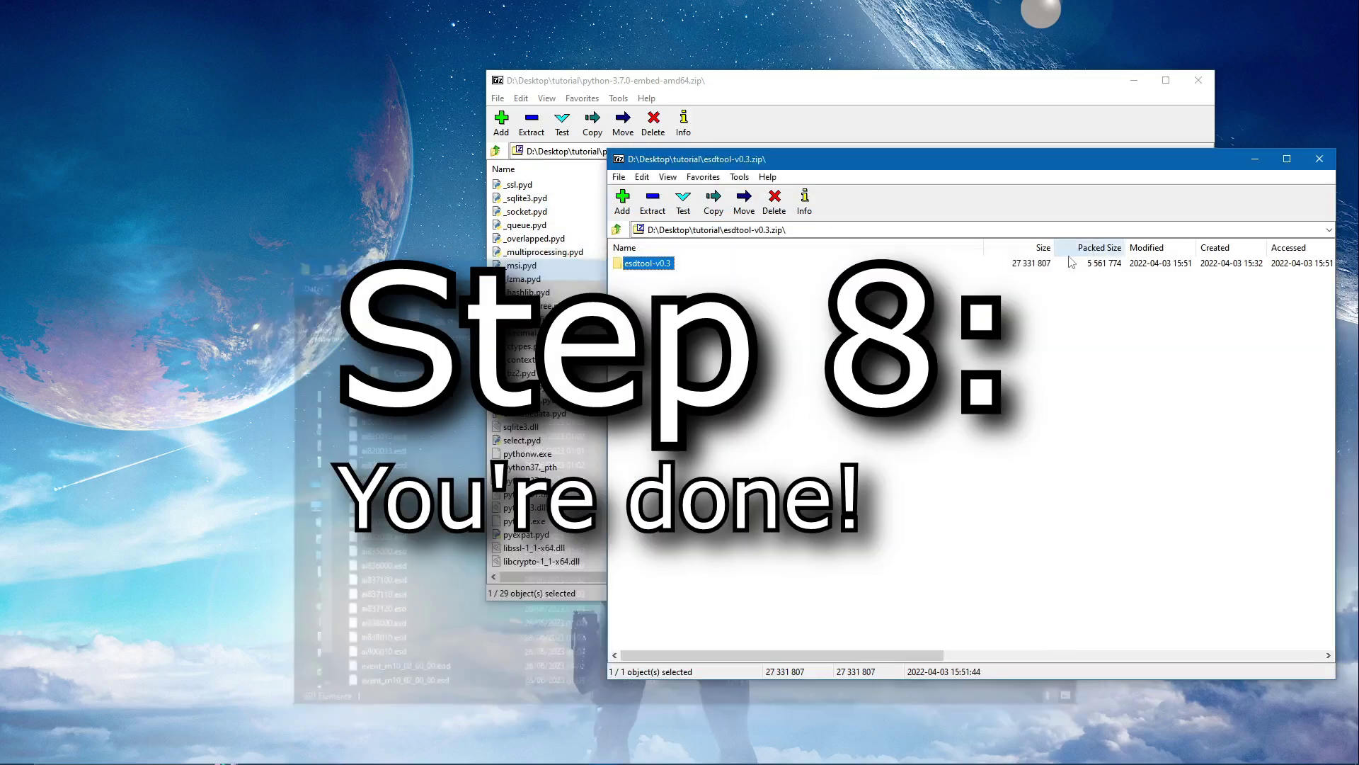
{"action": "left_click_drag", "start_coordinate": [890, 164], "coordinate": [440, 180]}
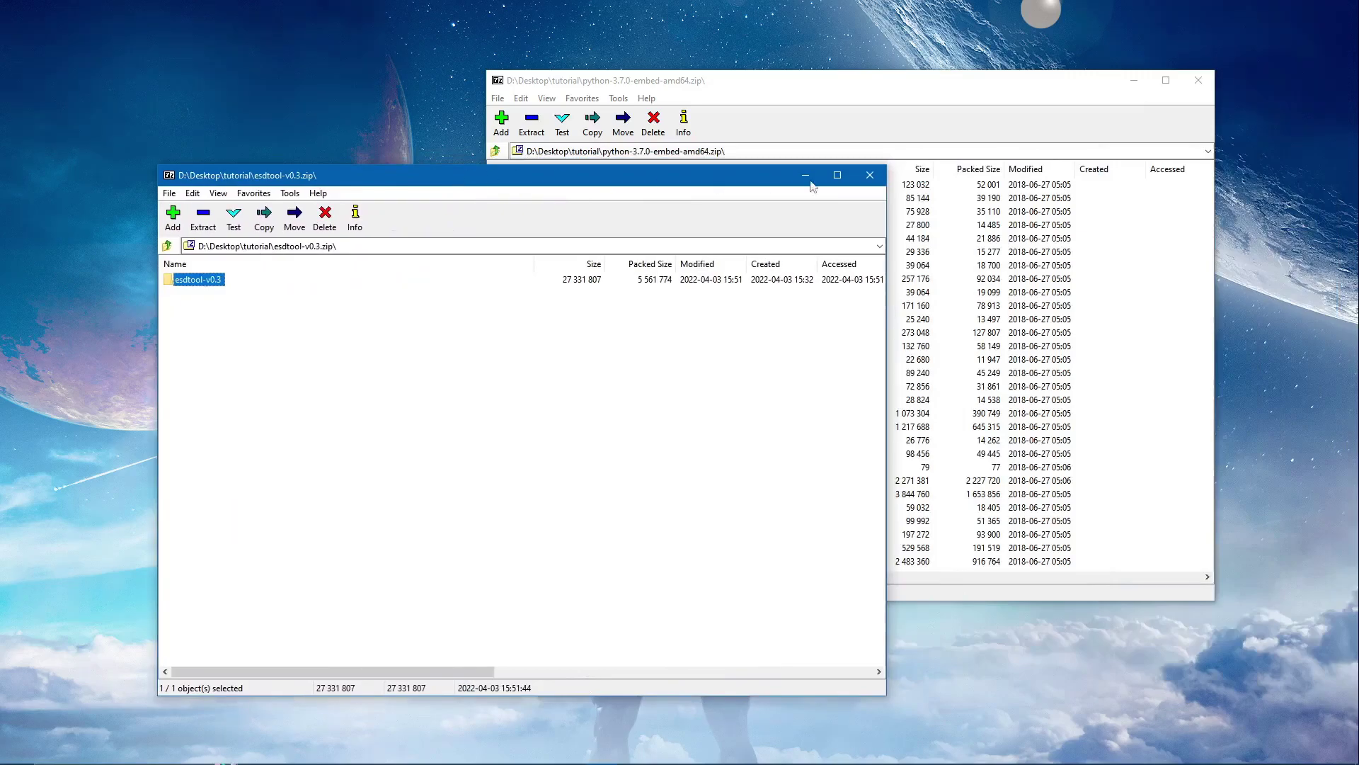
{"action": "left_click", "coordinate": [870, 175]}
{"action": "left_click", "coordinate": [1199, 80]}
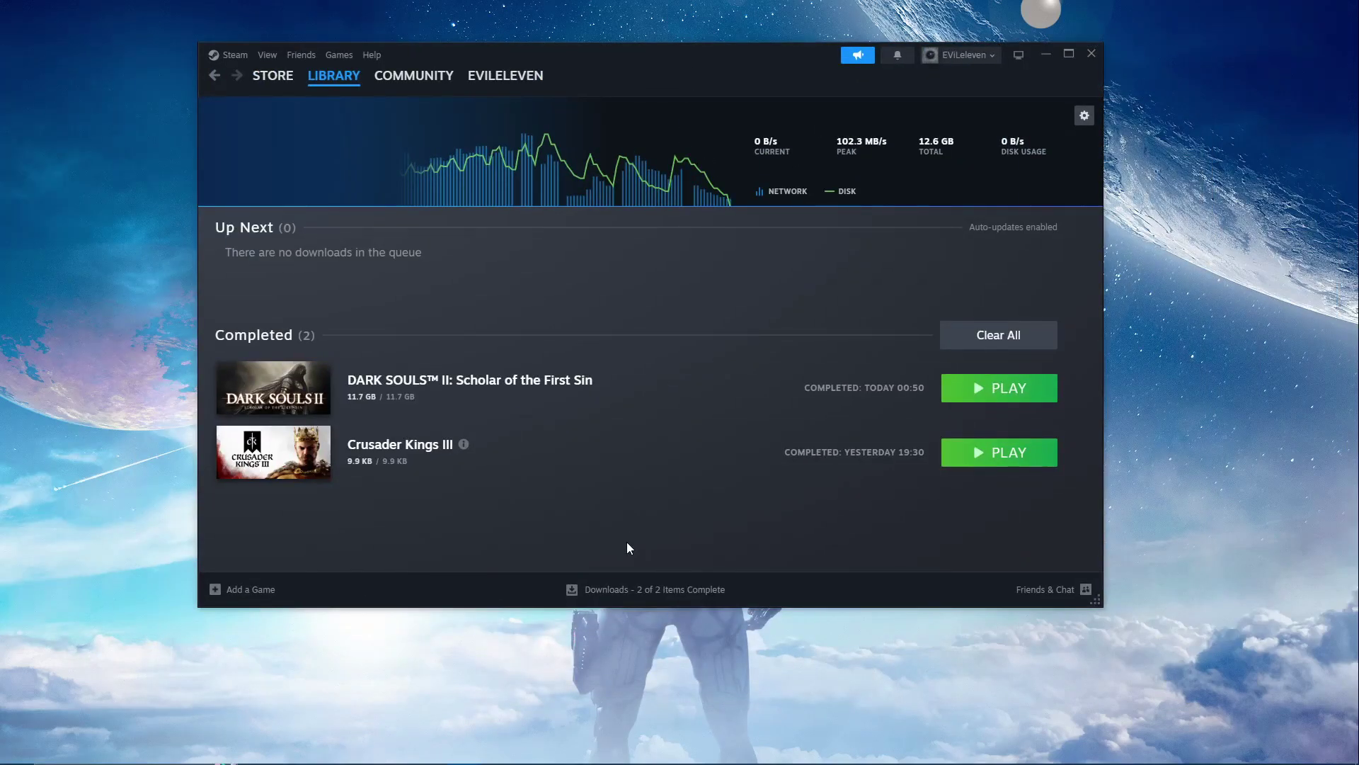
{"action": "left_click", "coordinate": [995, 396]}
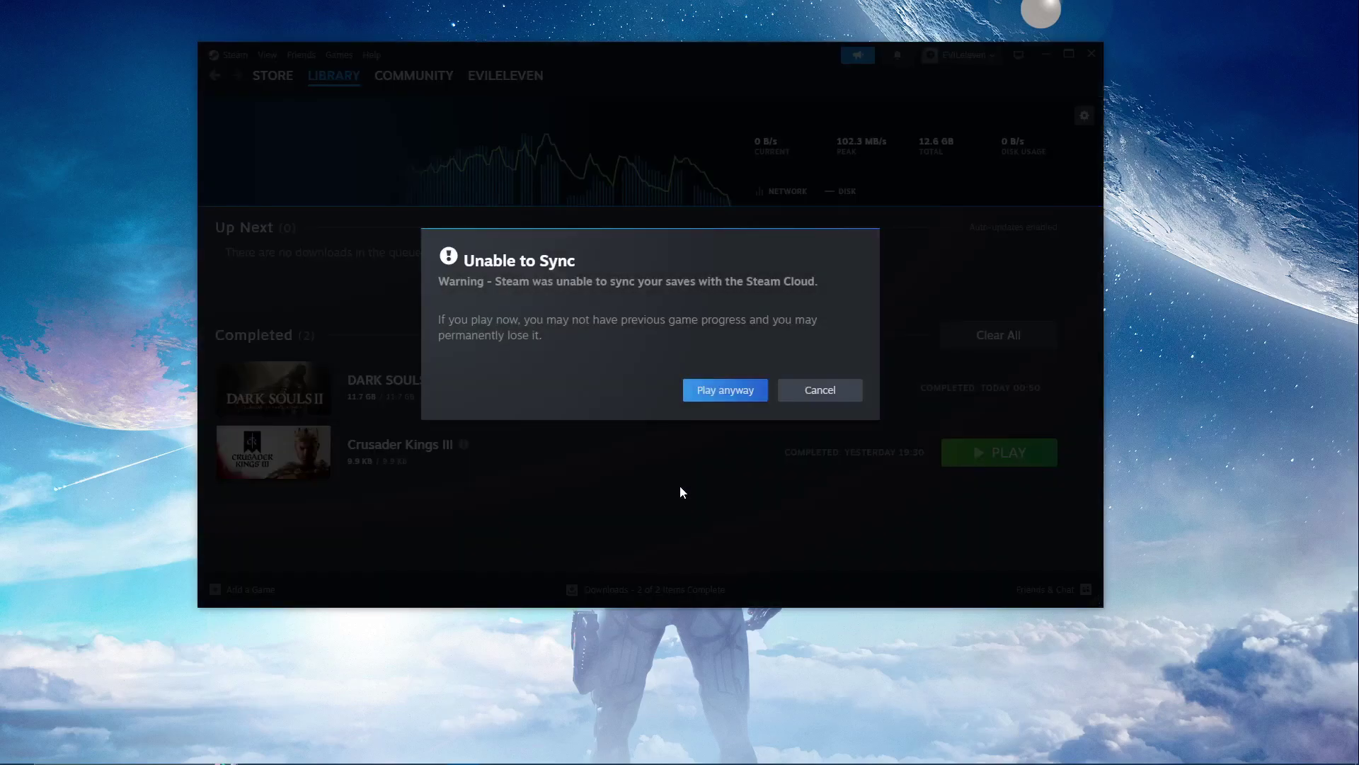
{"action": "left_click", "coordinate": [807, 393]}
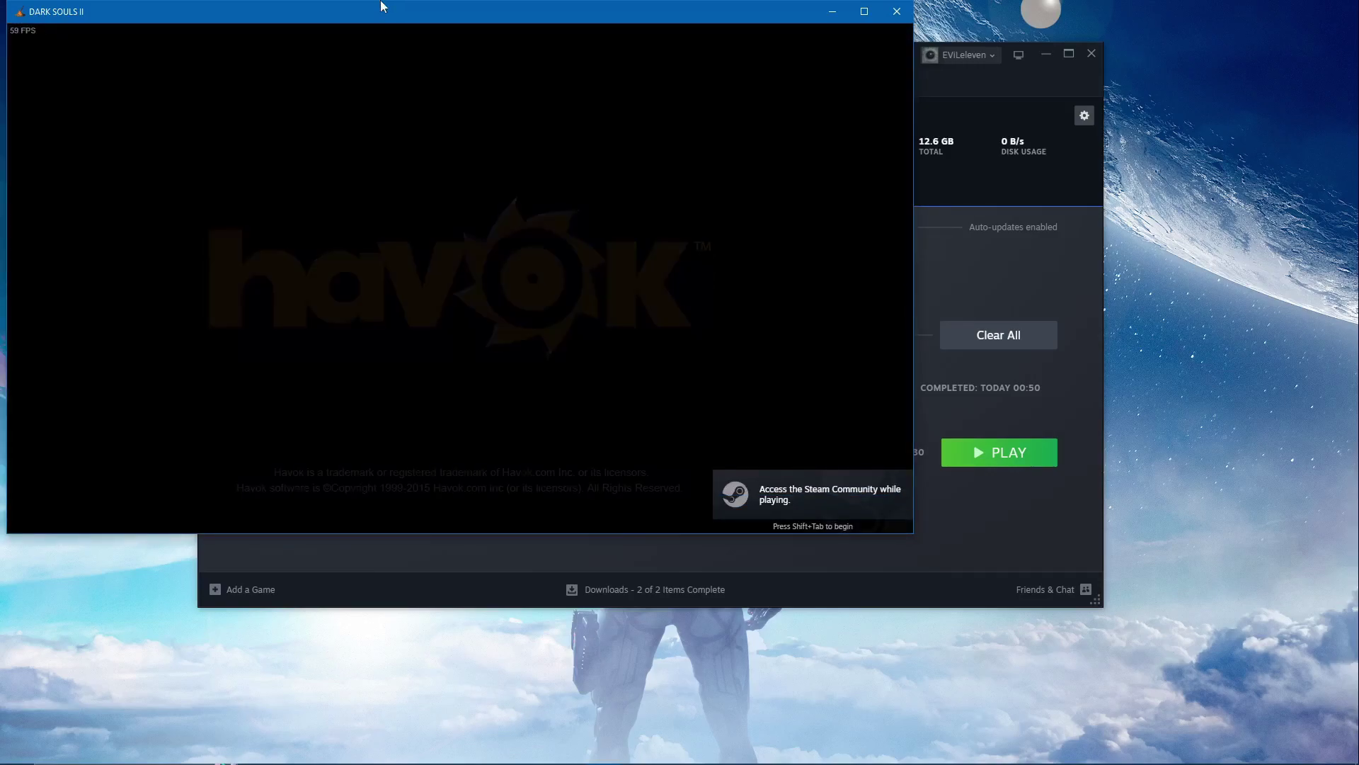
Step: Get past the title screen and continue in offline mode
{"action": "left_click_drag", "start_coordinate": [383, 6], "coordinate": [467, 57]}
{"action": "key", "text": "Return"}
{"action": "key", "text": "Return"}
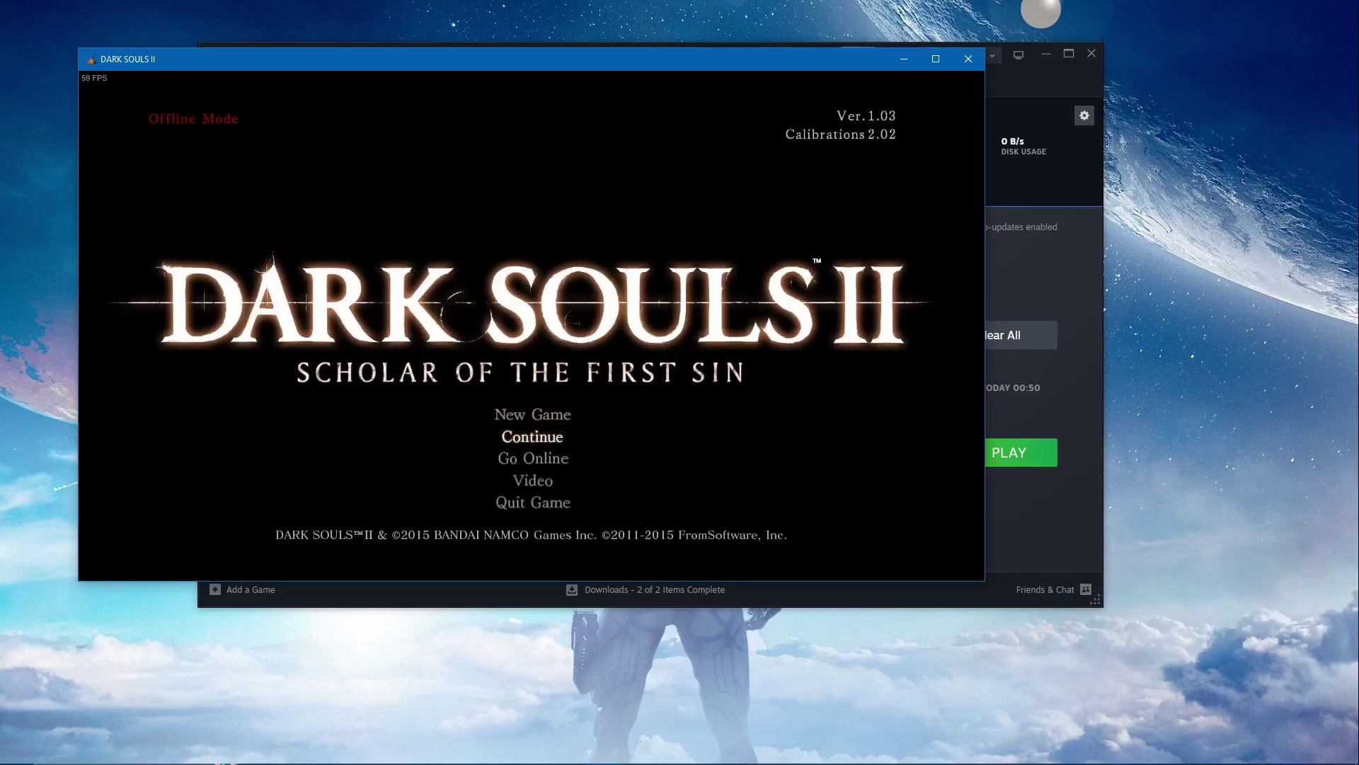
{"action": "key", "text": "Return"}
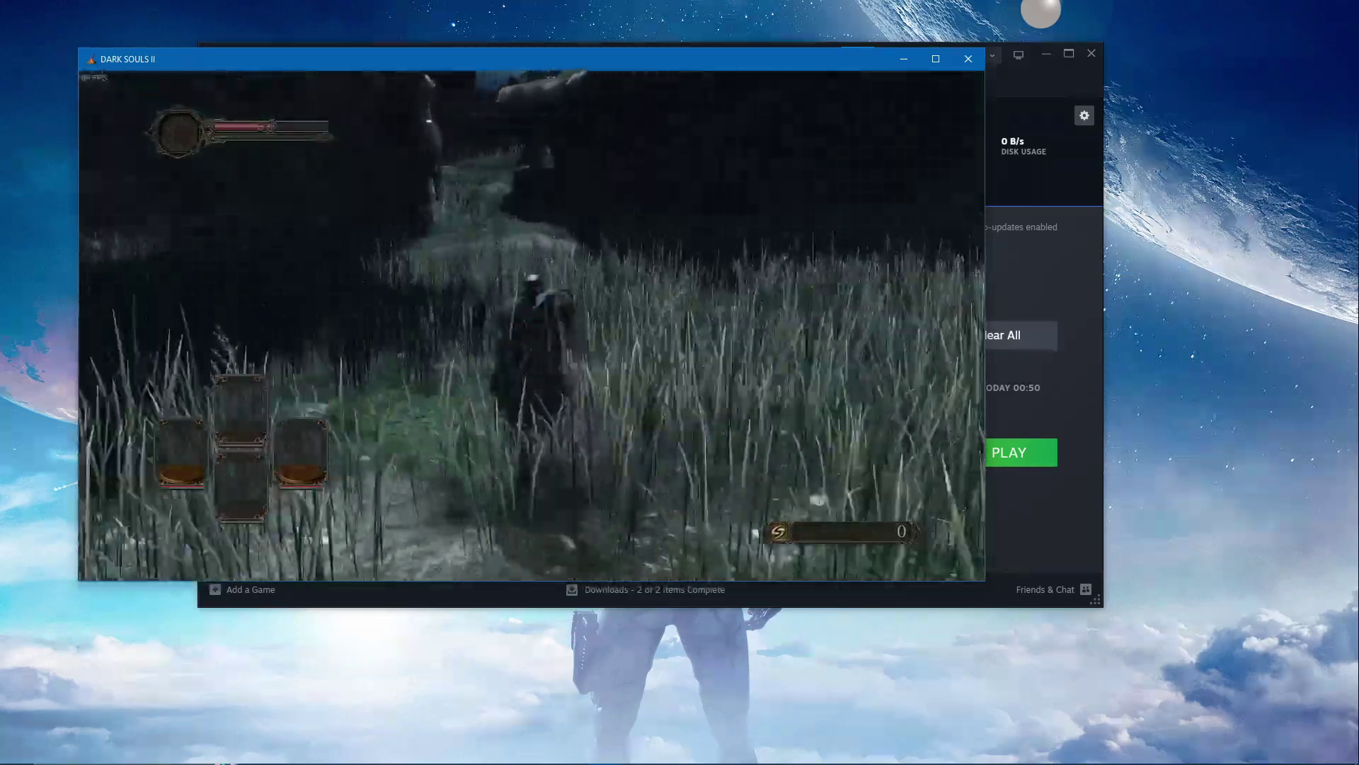
Step: Run the character over the bridge, through the hut and randomized doors to Majula
{"action": "key", "text": "w"}
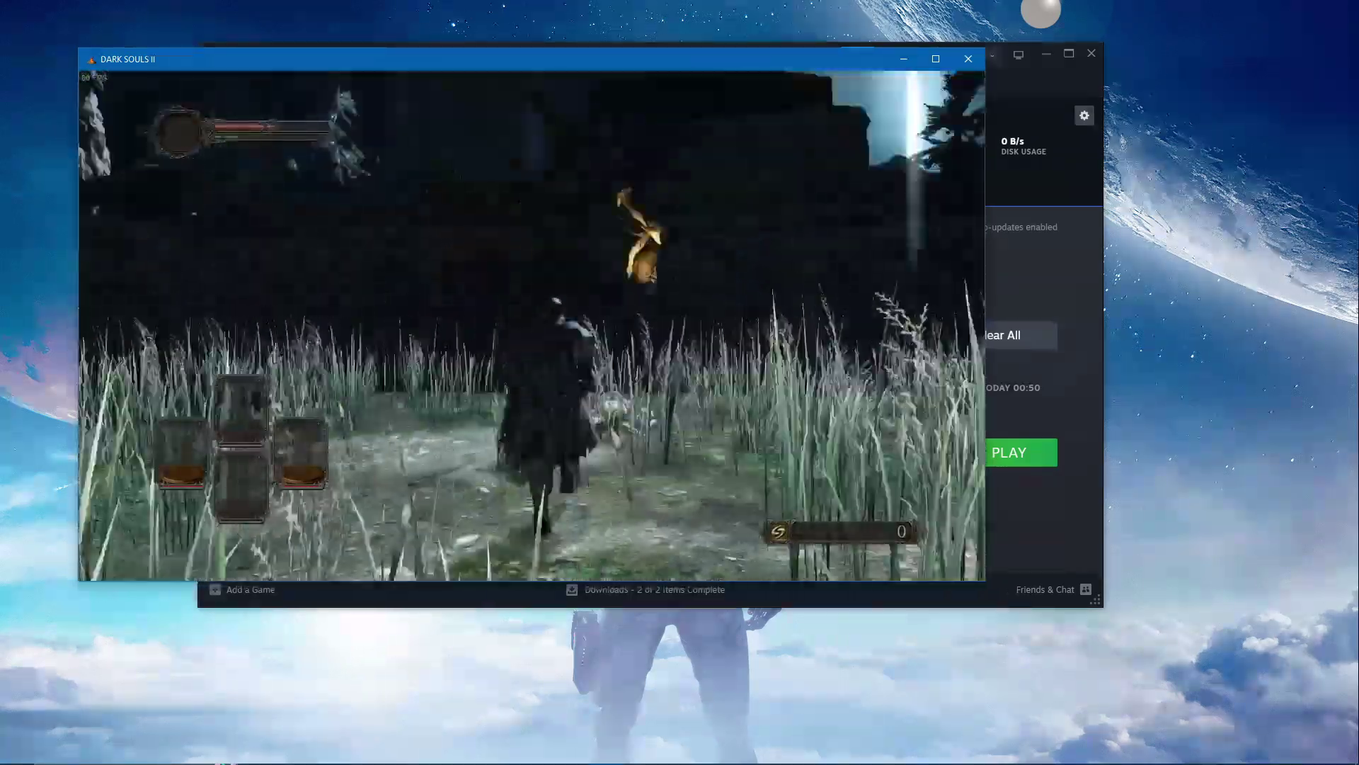
{"action": "key", "text": "w"}
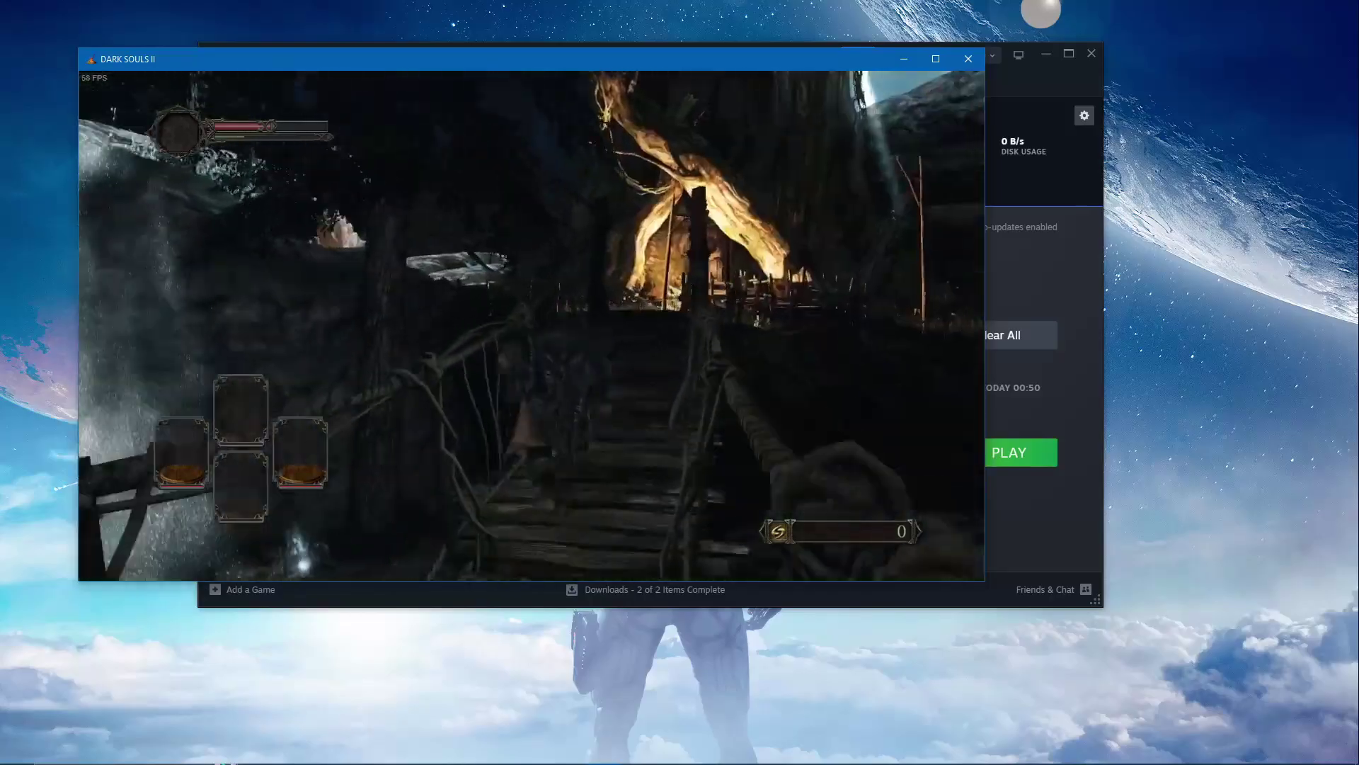
{"action": "key", "text": "w"}
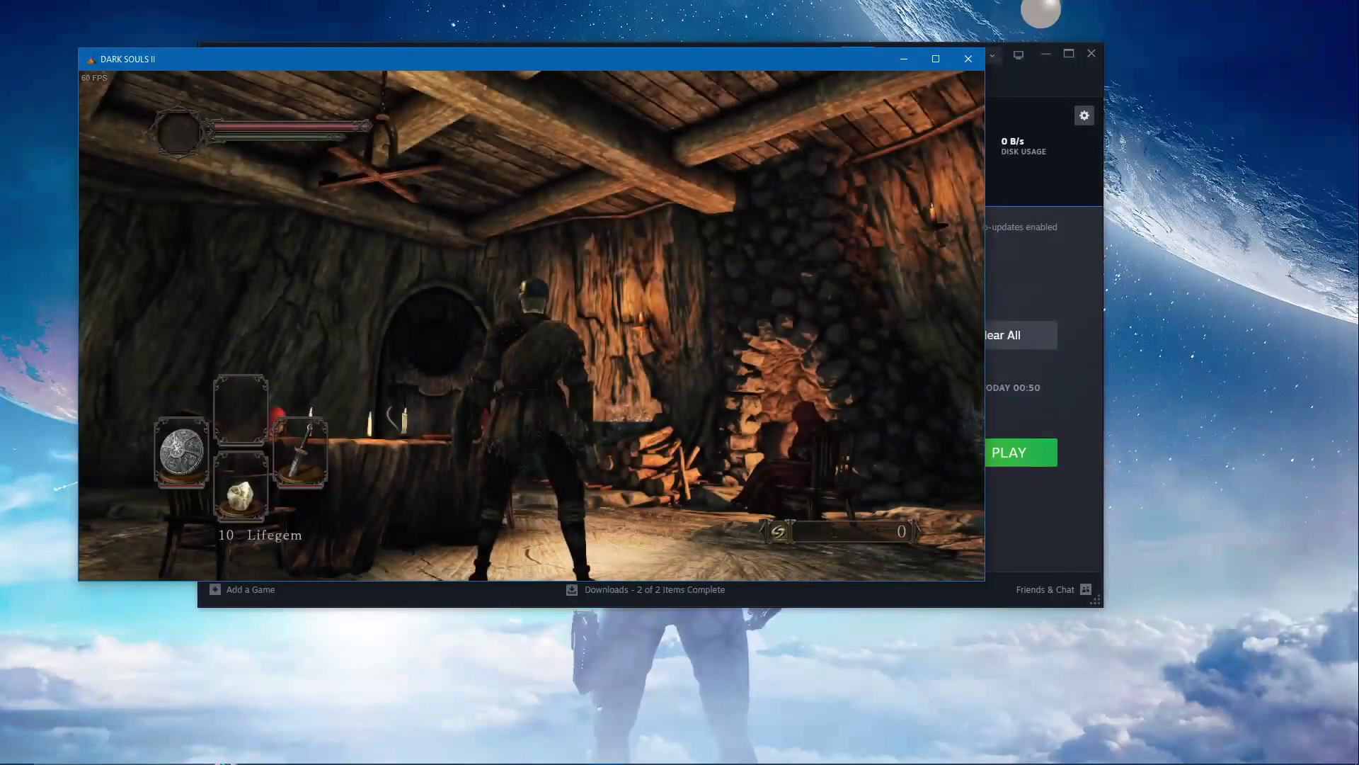
{"action": "key", "text": "w"}
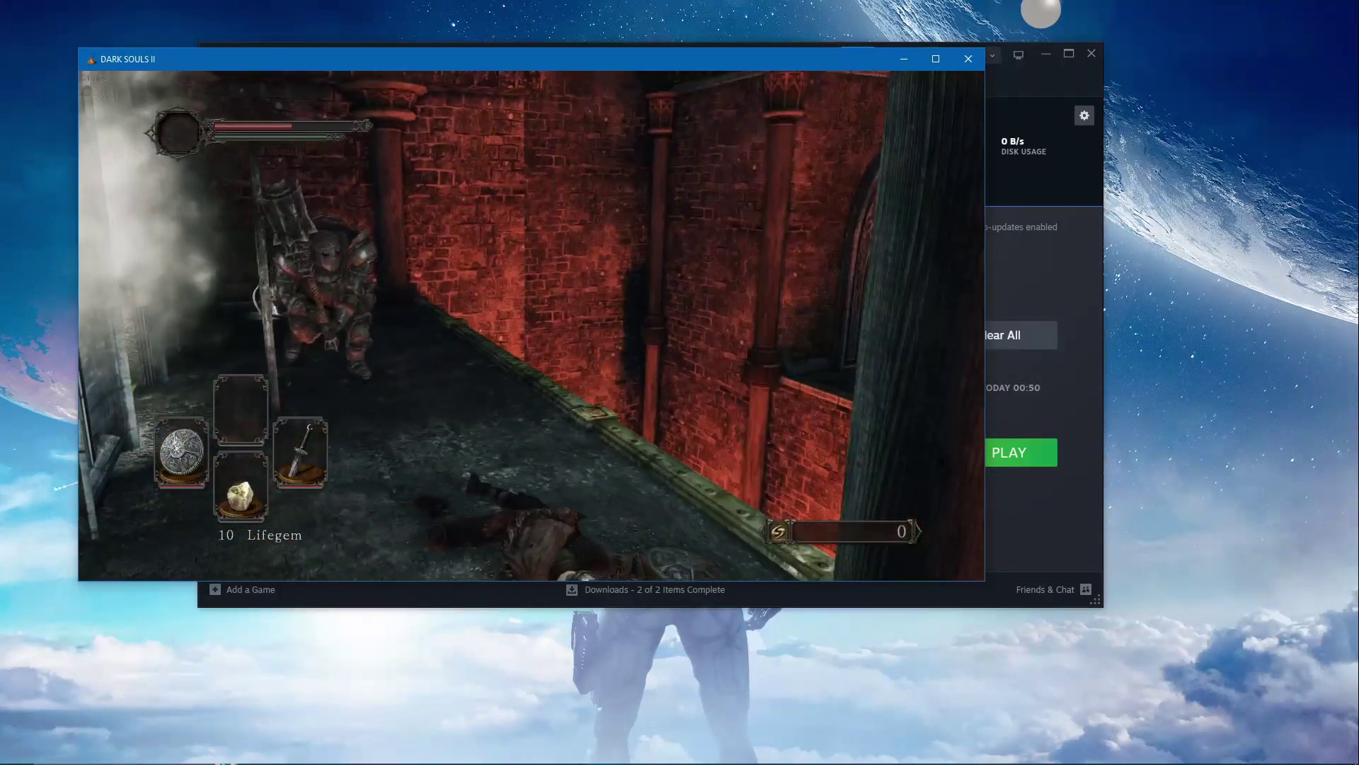
{"action": "key", "text": "w"}
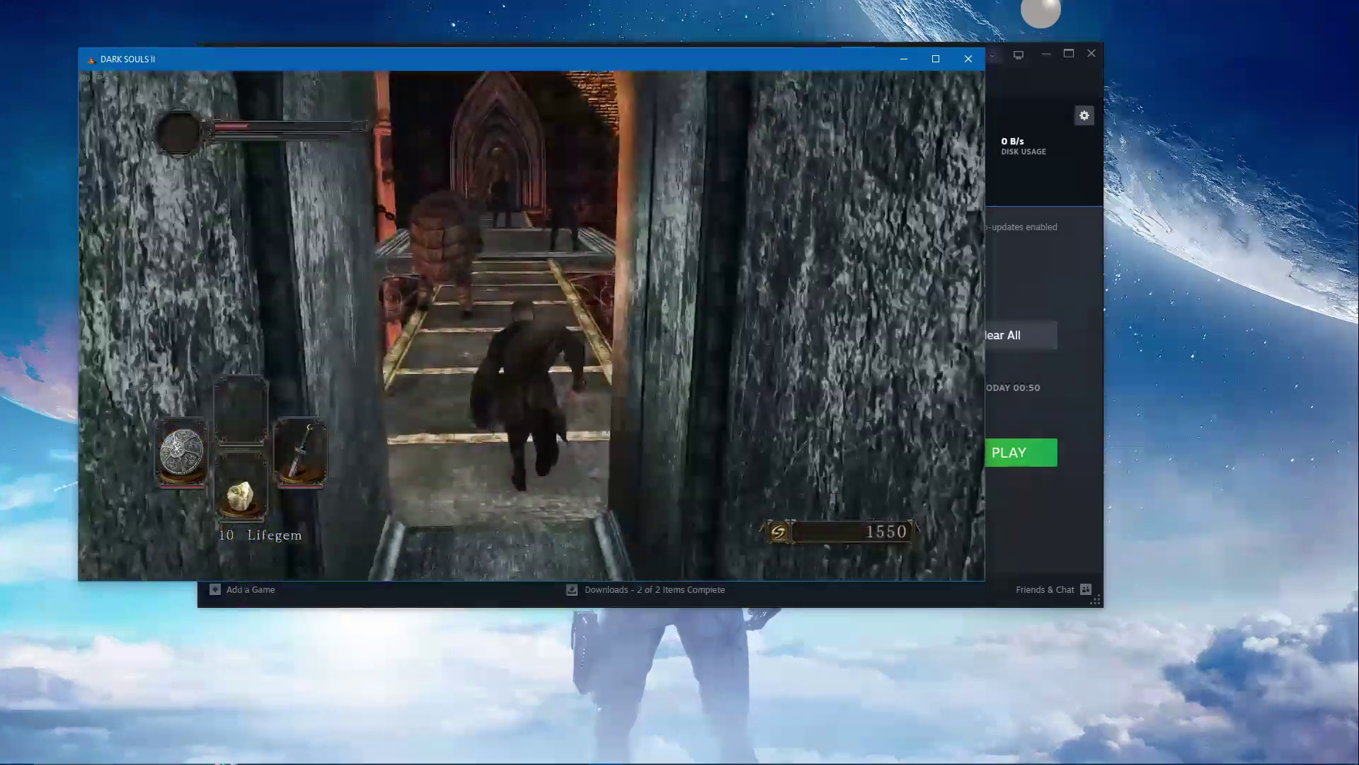
{"action": "key", "text": "w"}
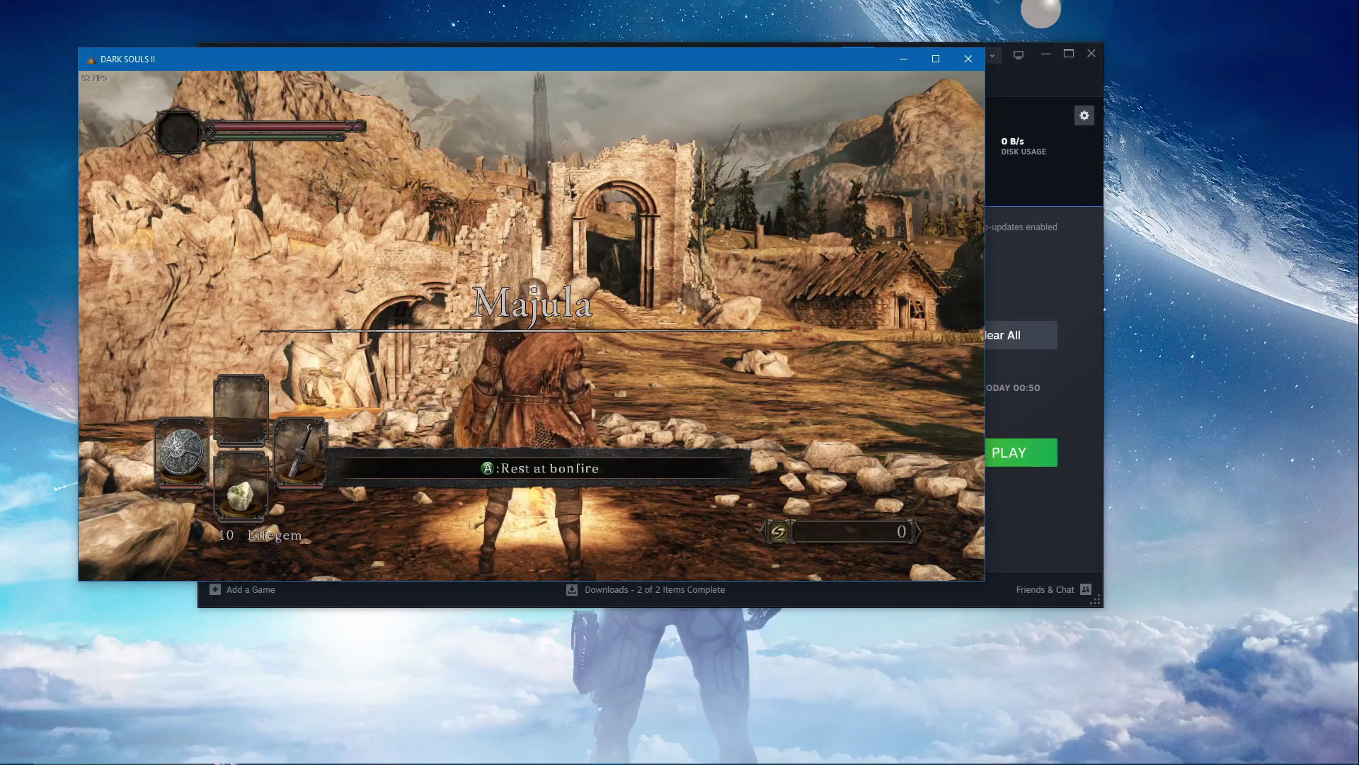
Step: Save and quit the game from the in-game menu
{"action": "key", "text": "Escape"}
{"action": "key", "text": "Right"}
{"action": "key", "text": "Right"}
{"action": "key", "text": "Right"}
{"action": "key", "text": "Right"}
{"action": "key", "text": "Return"}
{"action": "key", "text": "Return"}
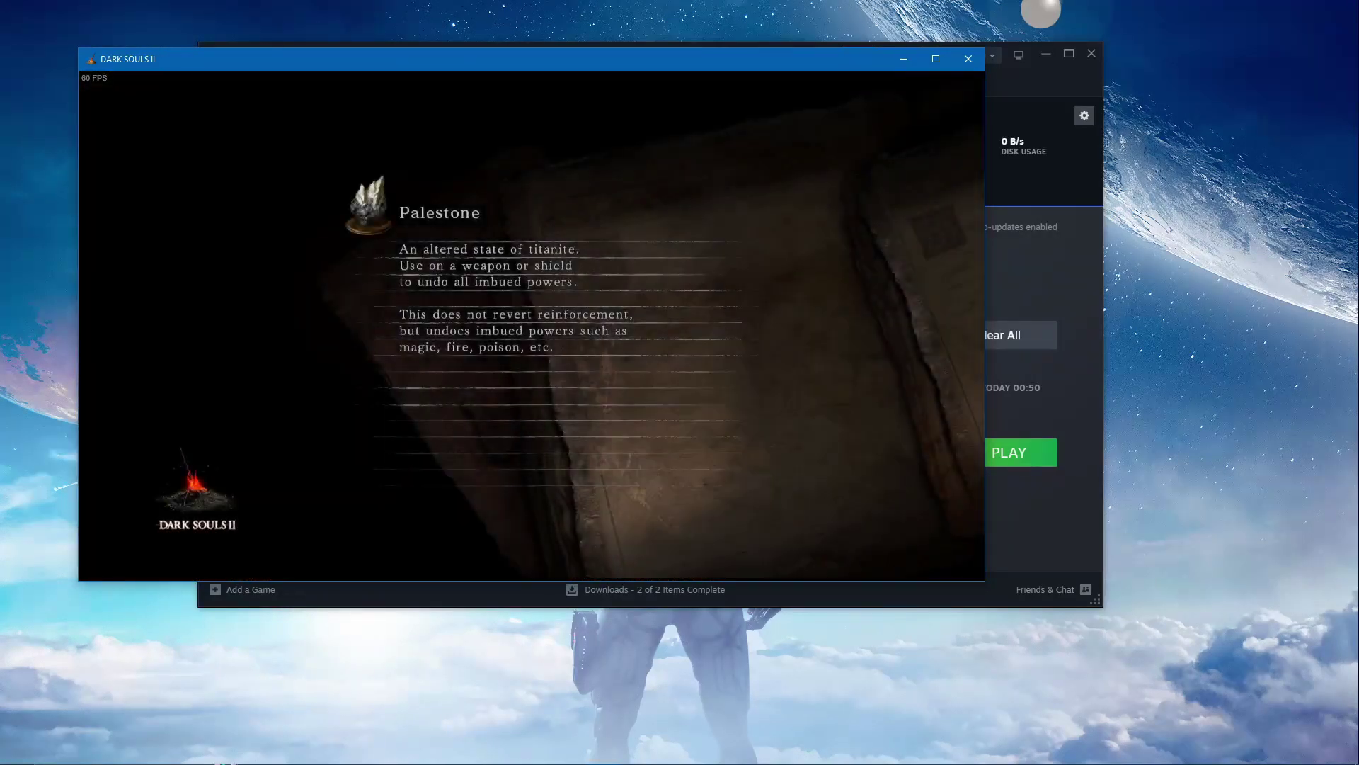